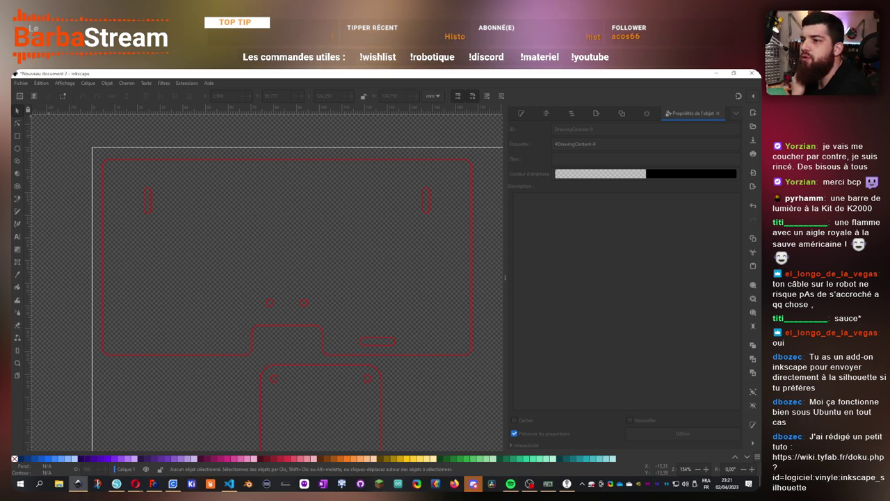
Switch to the browser and read the TyFab wiki guide on using Inkscape with a Silhouette cutter
{"action": "key", "text": "alt+Tab"}
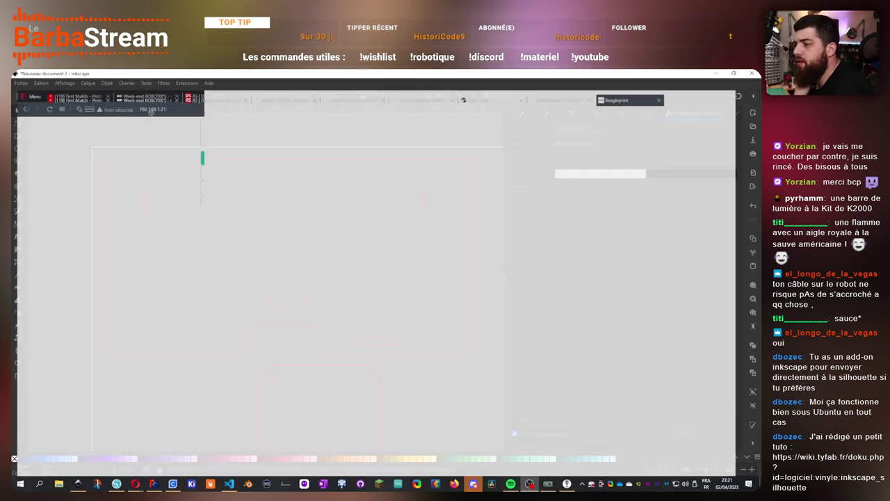
{"action": "scroll", "coordinate": [354, 279], "scroll_direction": "down", "scroll_amount": 8}
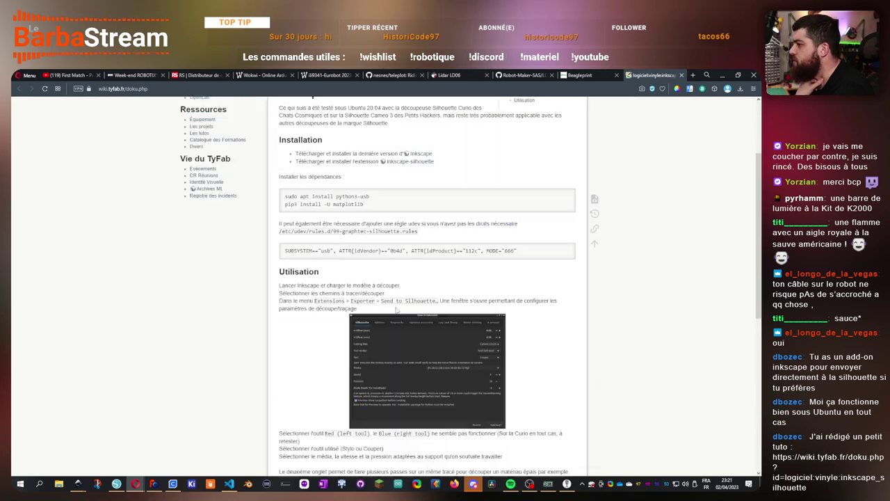
{"action": "scroll", "coordinate": [395, 311], "scroll_direction": "up", "scroll_amount": 10}
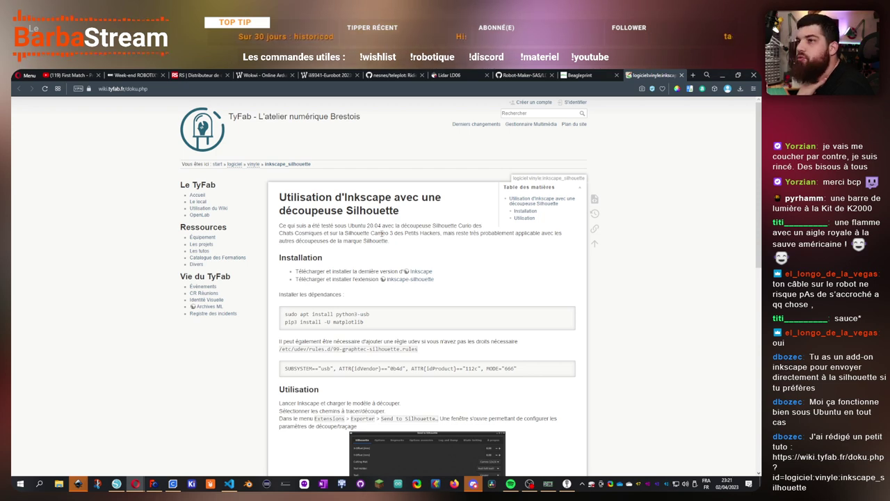
{"action": "scroll", "coordinate": [470, 267], "scroll_direction": "down", "scroll_amount": 3}
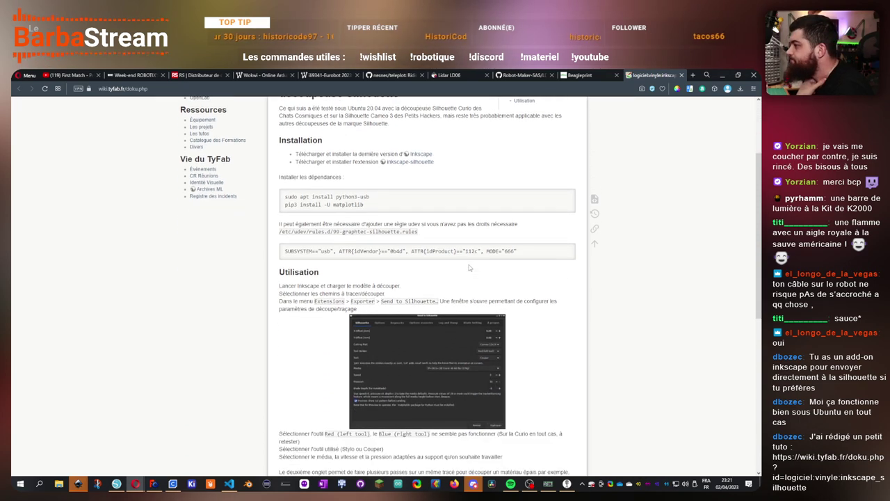
{"action": "scroll", "coordinate": [470, 267], "scroll_direction": "down", "scroll_amount": 5}
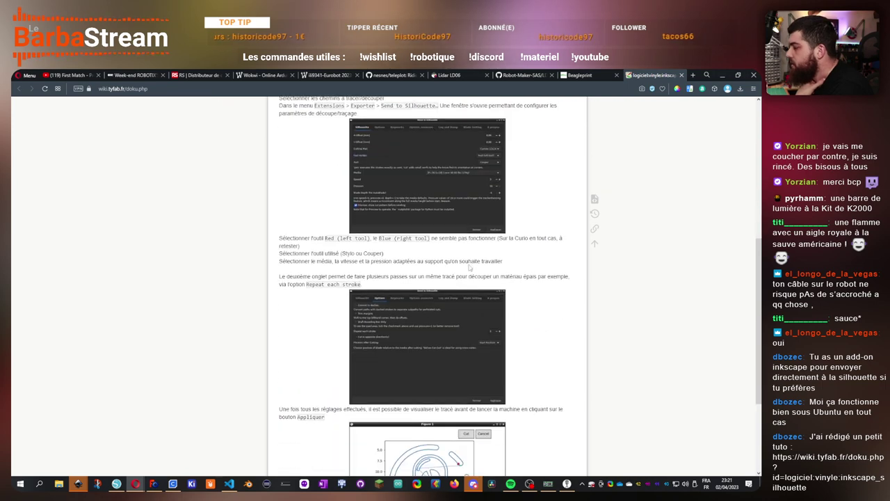
{"action": "scroll", "coordinate": [469, 267], "scroll_direction": "down", "scroll_amount": 4}
{"action": "scroll", "coordinate": [469, 267], "scroll_direction": "up", "scroll_amount": 12}
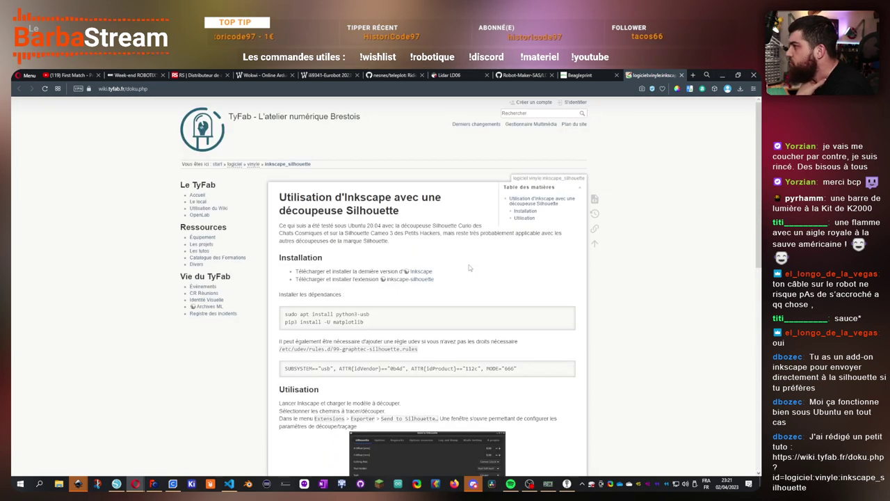
{"action": "left_click", "coordinate": [723, 75]}
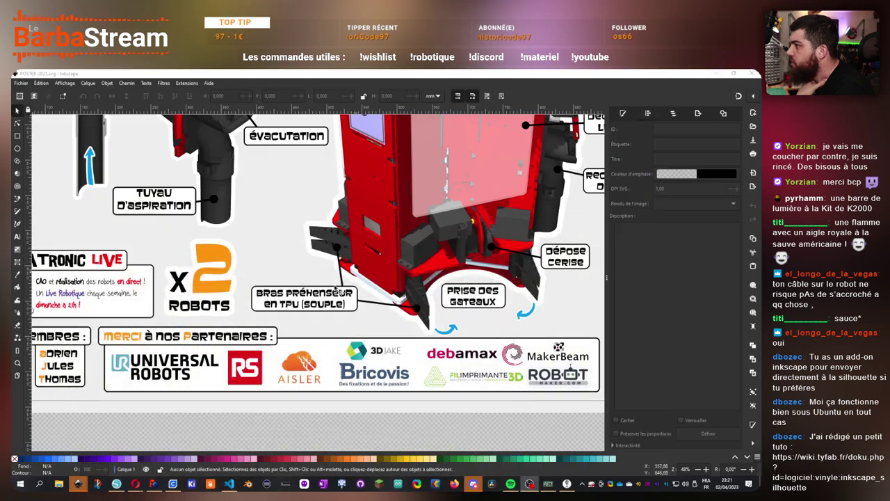
Copy the "Team : Les Karibous" title group from the POSTER-2023 drawing and paste it into Nouveau document 2
{"action": "scroll", "coordinate": [237, 202], "scroll_direction": "down", "scroll_amount": 3}
{"action": "scroll", "coordinate": [237, 201], "scroll_direction": "up", "scroll_amount": 12}
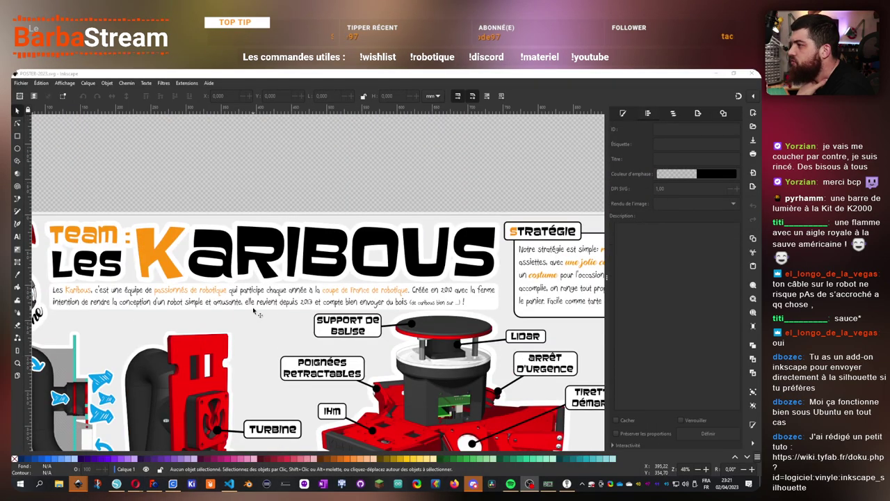
{"action": "left_click", "coordinate": [261, 265]}
{"action": "left_click", "coordinate": [259, 258], "text": "ctrl"}
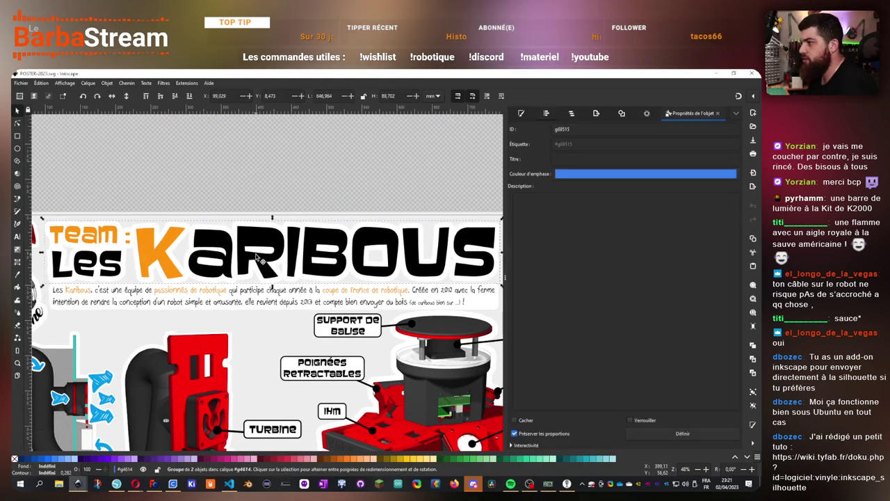
{"action": "key", "text": "ctrl+Tab"}
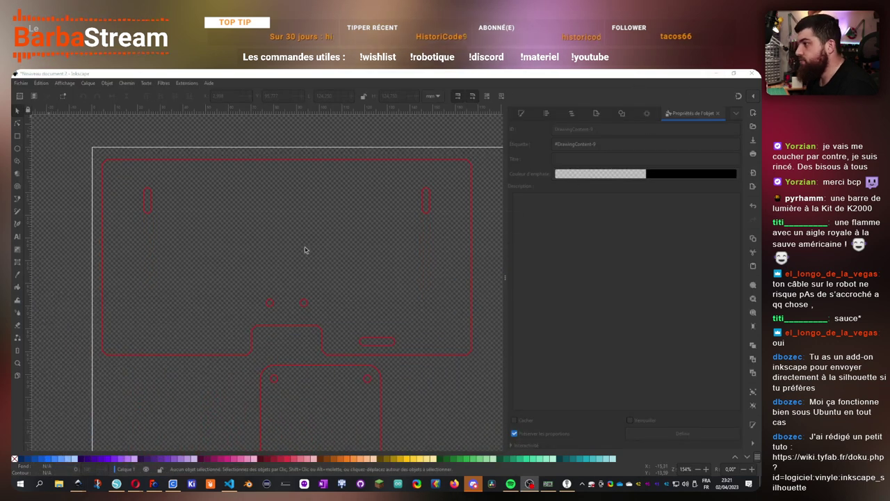
{"action": "key", "text": "ctrl+v"}
Shrink the pasted title proportionally to about 84 mm wide and place it between the two vertical slots of the red plate outline
{"action": "scroll", "coordinate": [276, 272], "scroll_direction": "down", "scroll_amount": 4}
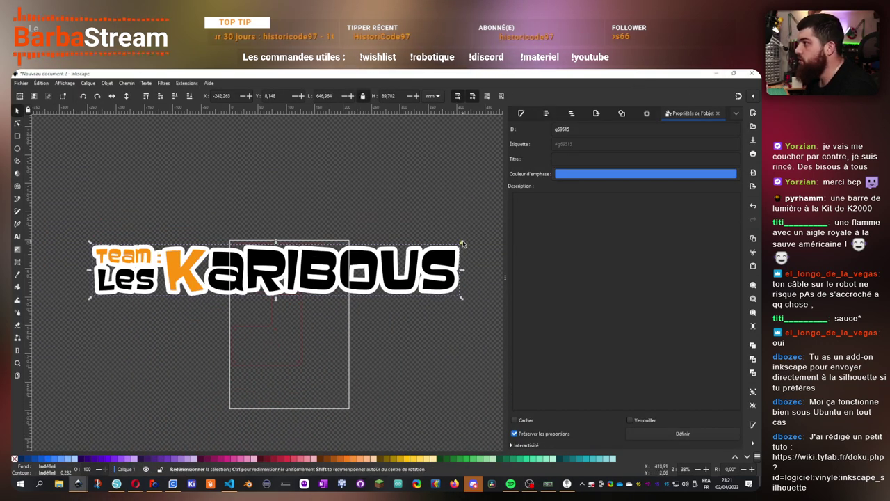
{"action": "left_click_drag", "start_coordinate": [463, 244], "coordinate": [289, 273]}
{"action": "scroll", "coordinate": [289, 273], "scroll_direction": "up", "scroll_amount": 5}
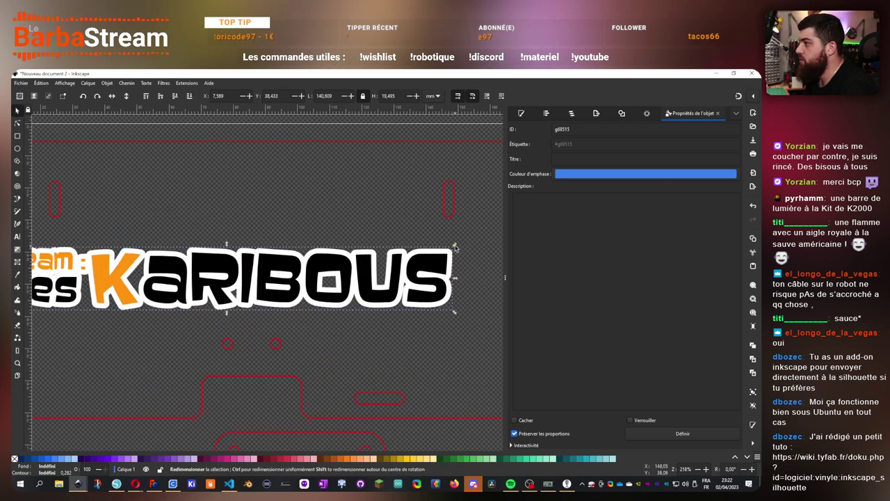
{"action": "left_click_drag", "start_coordinate": [455, 247], "coordinate": [374, 272]}
{"action": "left_click_drag", "start_coordinate": [190, 299], "coordinate": [314, 278]}
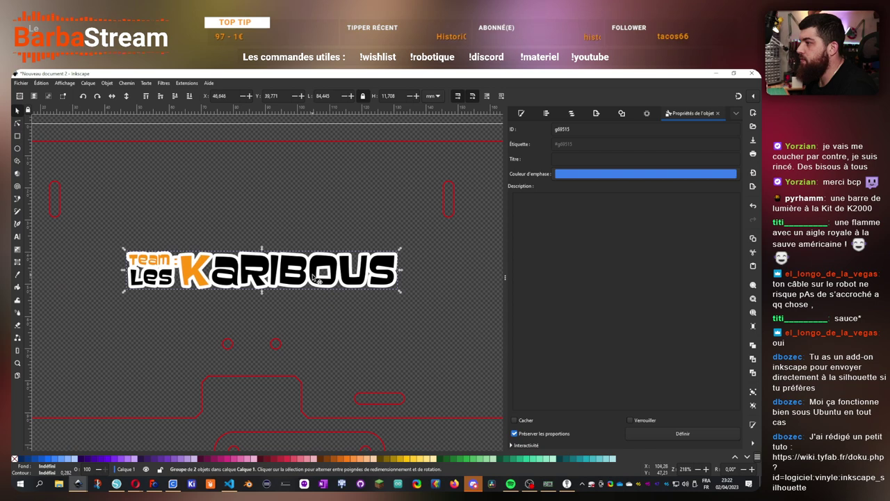
{"action": "scroll", "coordinate": [319, 277], "scroll_direction": "down", "scroll_amount": 2}
{"action": "scroll", "coordinate": [278, 278], "scroll_direction": "up", "scroll_amount": 2}
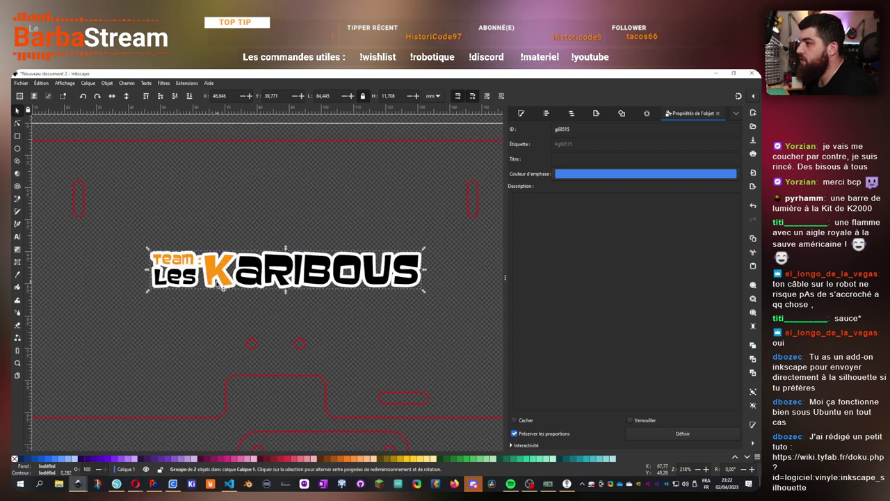
Delete the nodes of the word "Team :" from the orange lettering path, keeping the K
{"action": "double_click", "coordinate": [183, 264]}
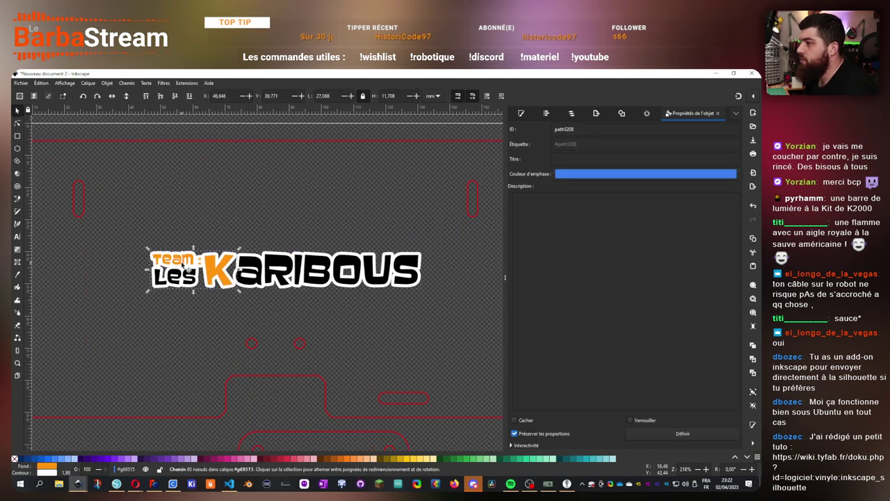
{"action": "double_click", "coordinate": [183, 267]}
{"action": "scroll", "coordinate": [183, 273], "scroll_direction": "up", "scroll_amount": 2}
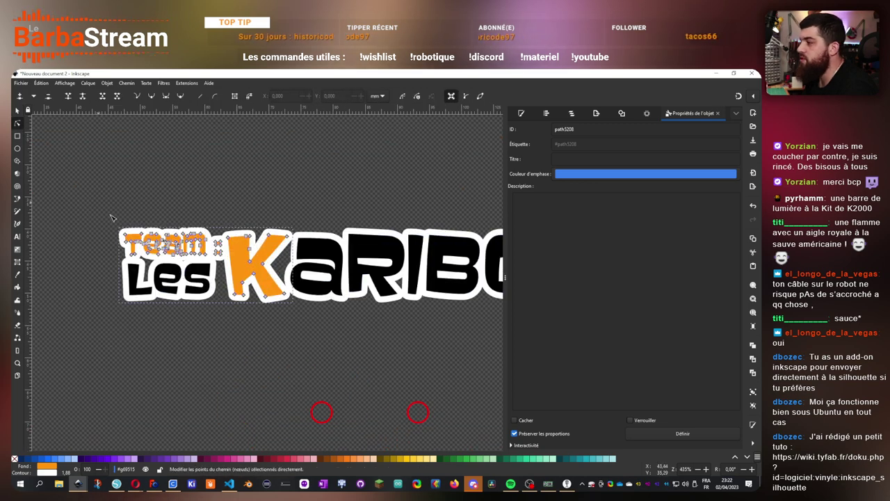
{"action": "left_click_drag", "start_coordinate": [227, 334], "coordinate": [228, 334]}
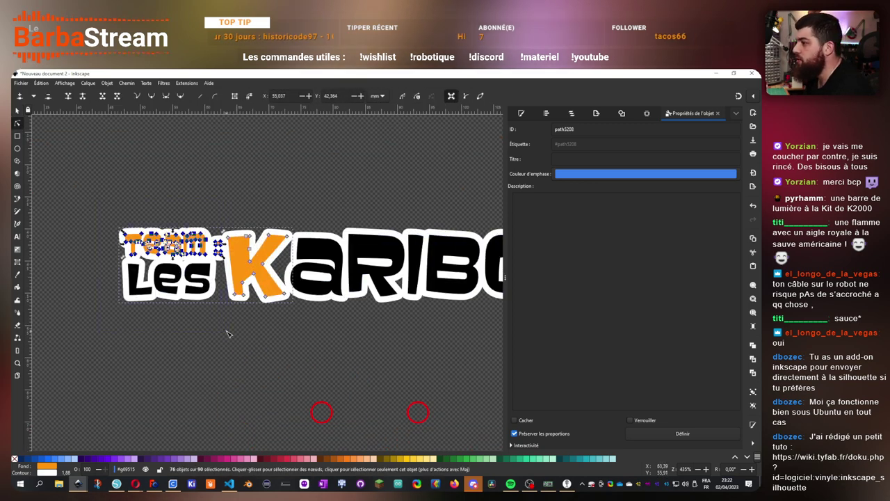
{"action": "key", "text": "Delete"}
{"action": "key", "text": "s"}
Copy the "Les" nodes from the black lettering, paste them as a separate path, and enlarge the copy to about 28.6 mm wide including its outline
{"action": "double_click", "coordinate": [186, 273]}
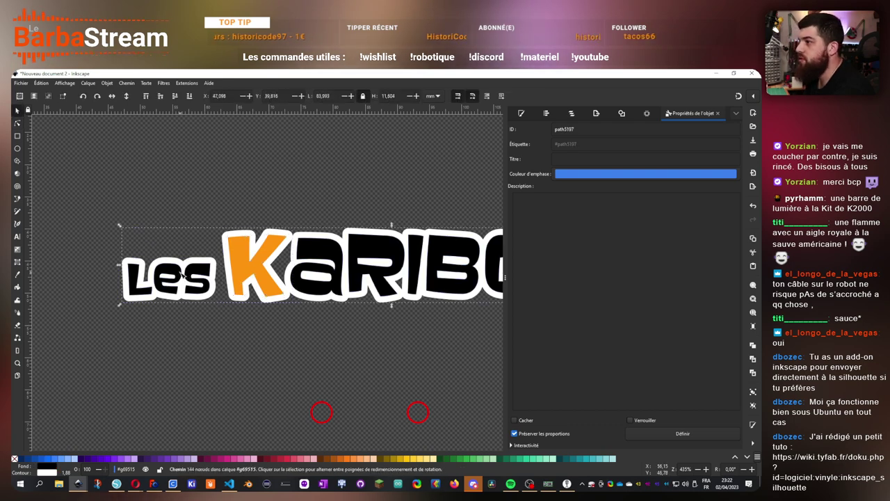
{"action": "left_click_drag", "start_coordinate": [87, 222], "coordinate": [219, 339]}
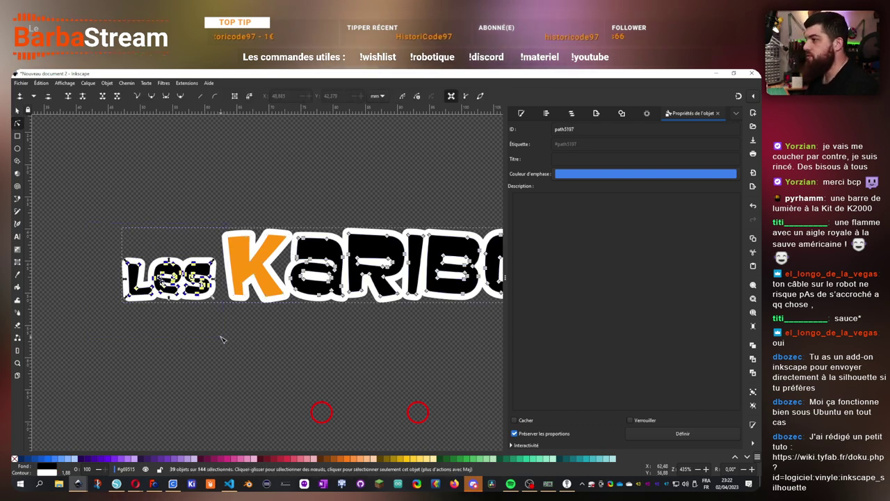
{"action": "left_click", "coordinate": [203, 365]}
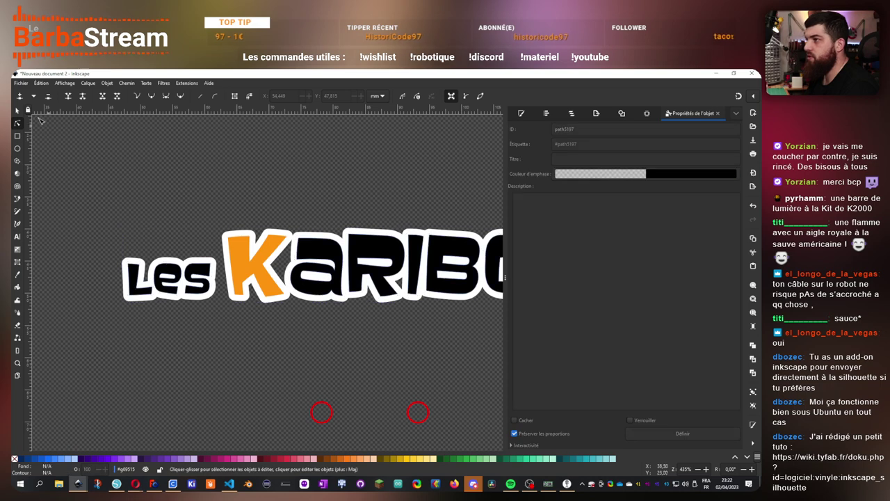
{"action": "left_click", "coordinate": [17, 111]}
{"action": "key", "text": "ctrl+v"}
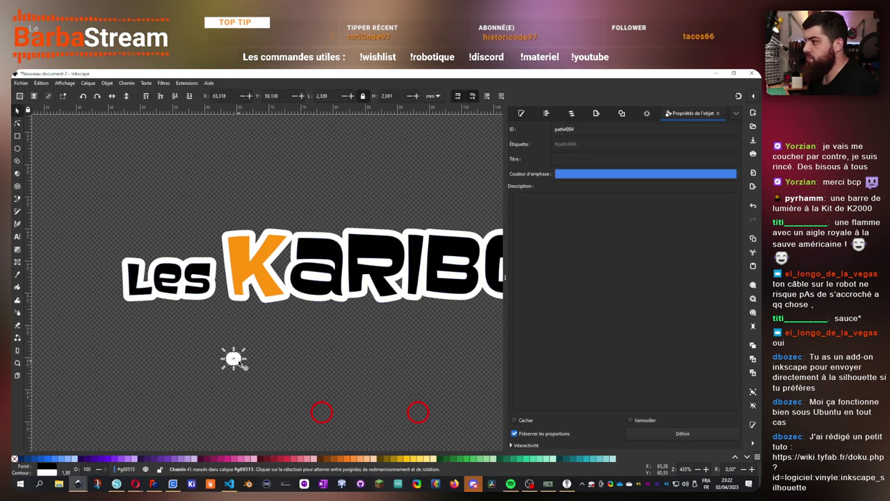
{"action": "left_click_drag", "start_coordinate": [245, 369], "coordinate": [110, 158]}
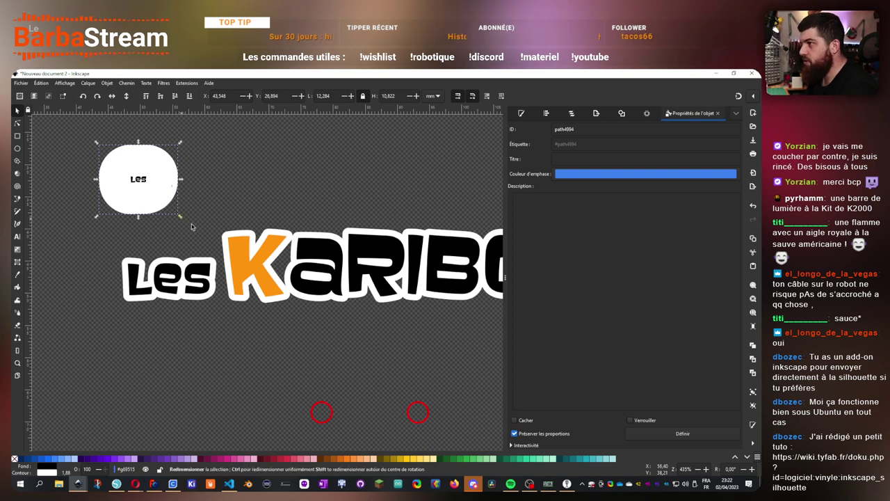
{"action": "left_click_drag", "start_coordinate": [183, 218], "coordinate": [245, 285]}
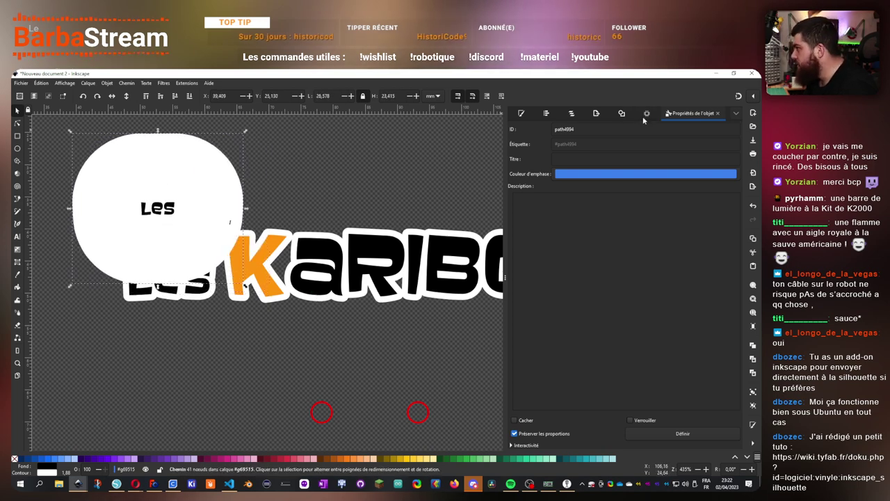
Remove the white outline from the copied "Les", the orange K and the remaining black lettering
{"action": "key", "text": "ctrl+shift+f"}
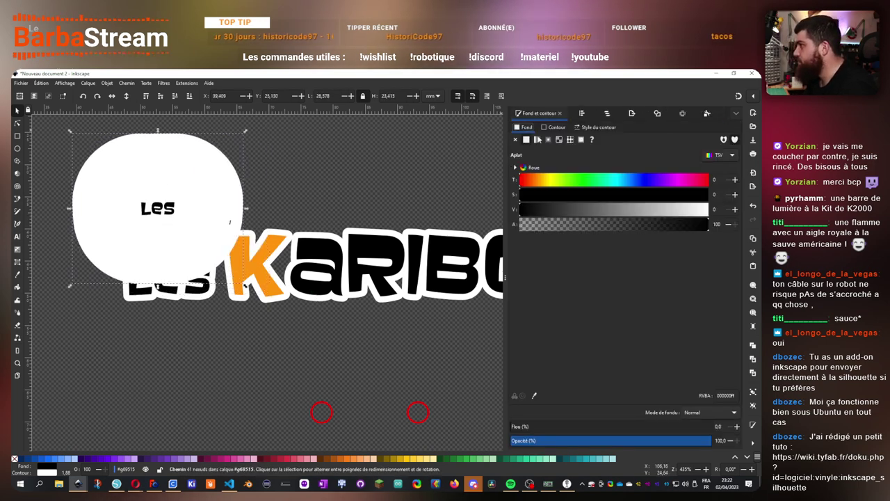
{"action": "left_click", "coordinate": [516, 140]}
{"action": "left_click_drag", "start_coordinate": [173, 213], "coordinate": [292, 195]}
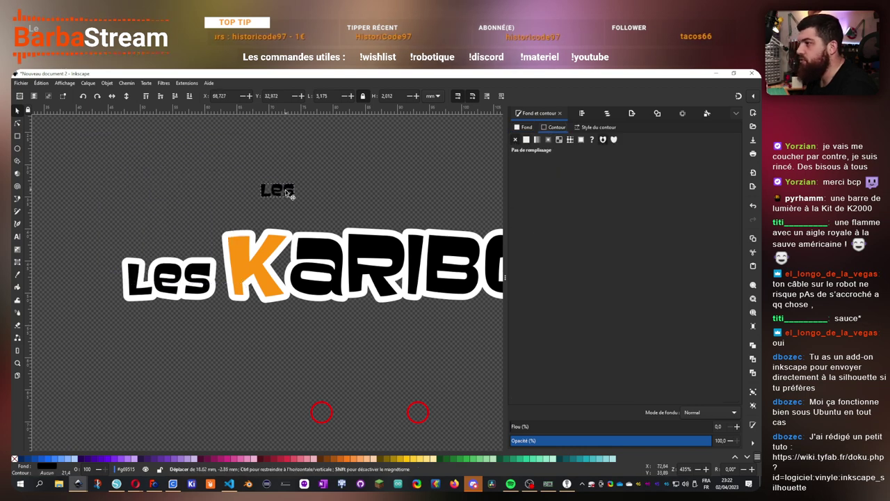
{"action": "left_click", "coordinate": [288, 270]}
{"action": "left_click", "coordinate": [516, 140]}
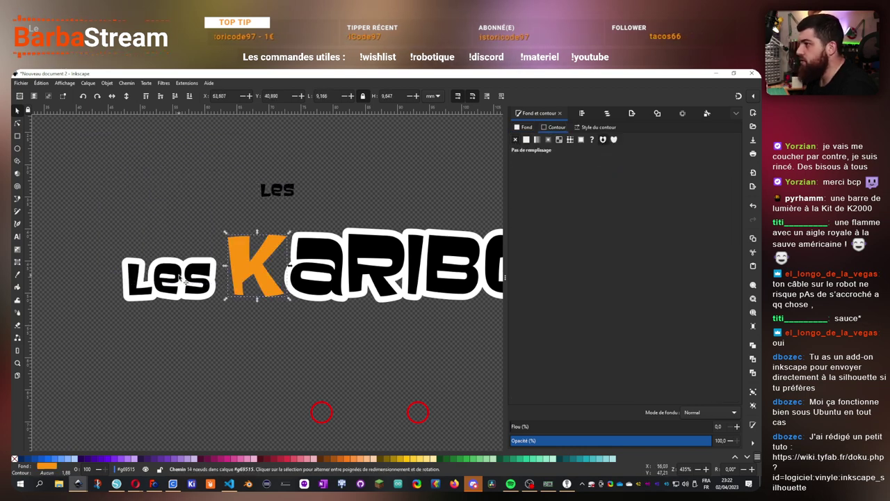
{"action": "left_click", "coordinate": [185, 276]}
{"action": "left_click", "coordinate": [516, 139]}
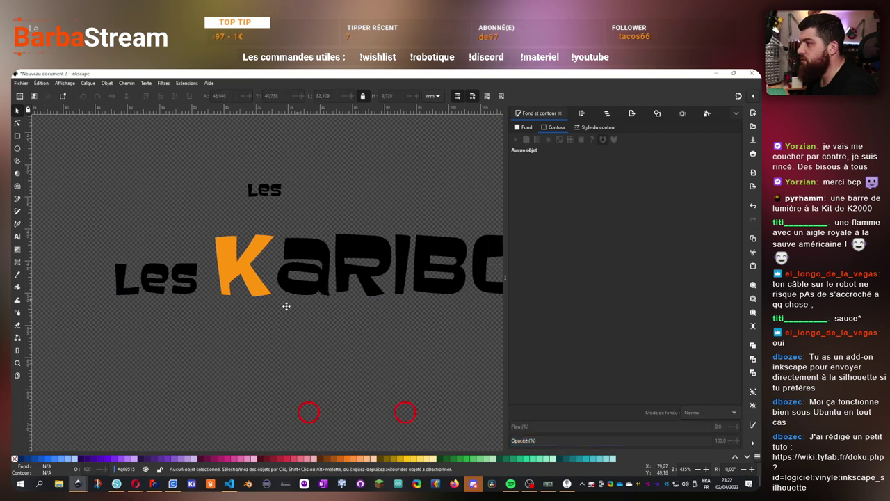
Enlarge the copied "Les" to roughly the width of the K and position it directly above that letter
{"action": "scroll", "coordinate": [284, 304], "scroll_direction": "up", "scroll_amount": 1}
{"action": "left_click", "coordinate": [225, 219]}
{"action": "key", "text": "n"}
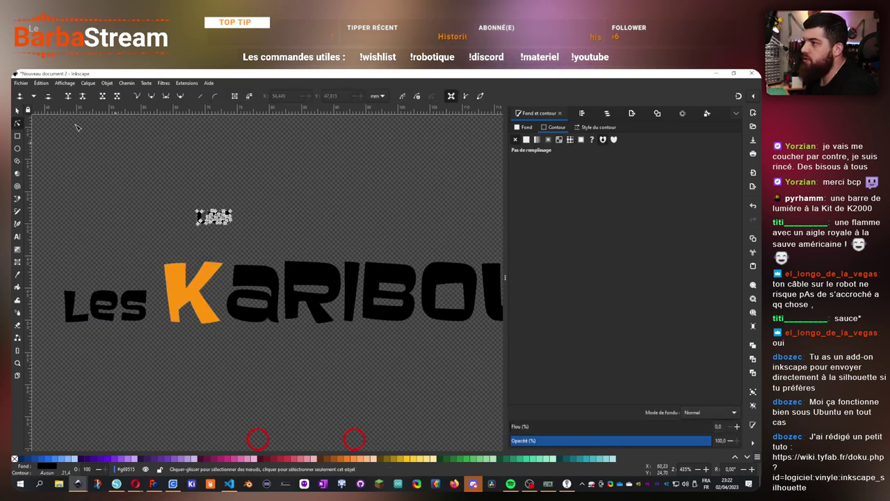
{"action": "left_click", "coordinate": [18, 110]}
{"action": "left_click_drag", "start_coordinate": [217, 218], "coordinate": [232, 207]}
{"action": "left_click_drag", "start_coordinate": [217, 252], "coordinate": [211, 251]}
Delete the nodes of the original "Les" beside the K from the black lettering path
{"action": "double_click", "coordinate": [143, 316]}
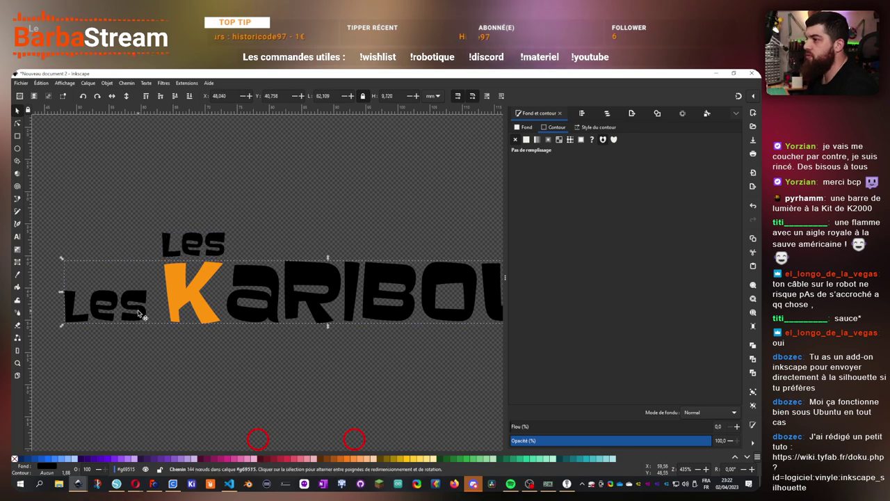
{"action": "left_click_drag", "start_coordinate": [51, 260], "coordinate": [152, 366]}
{"action": "key", "text": "Delete"}
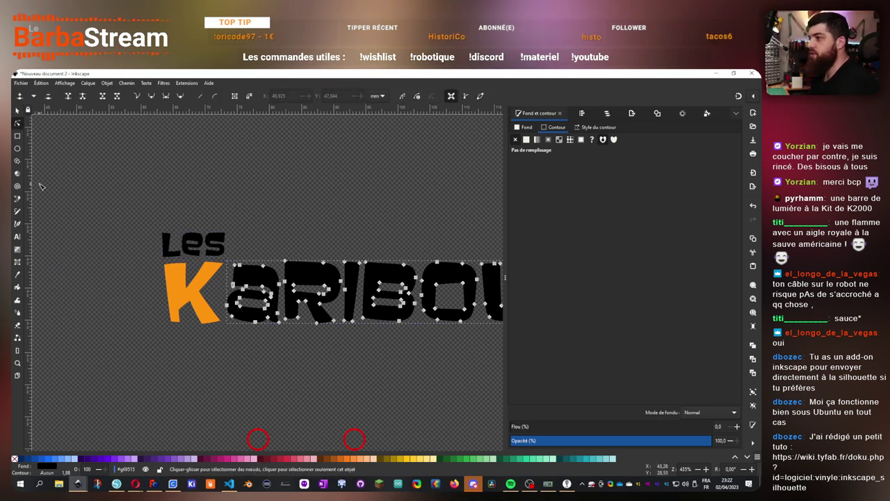
{"action": "key", "text": "s"}
Enlarge the whole Les Karibous logo to about 105 mm wide and center it between the plate's vertical slots
{"action": "left_click", "coordinate": [208, 212]}
{"action": "scroll", "coordinate": [207, 212], "scroll_direction": "down", "scroll_amount": 3}
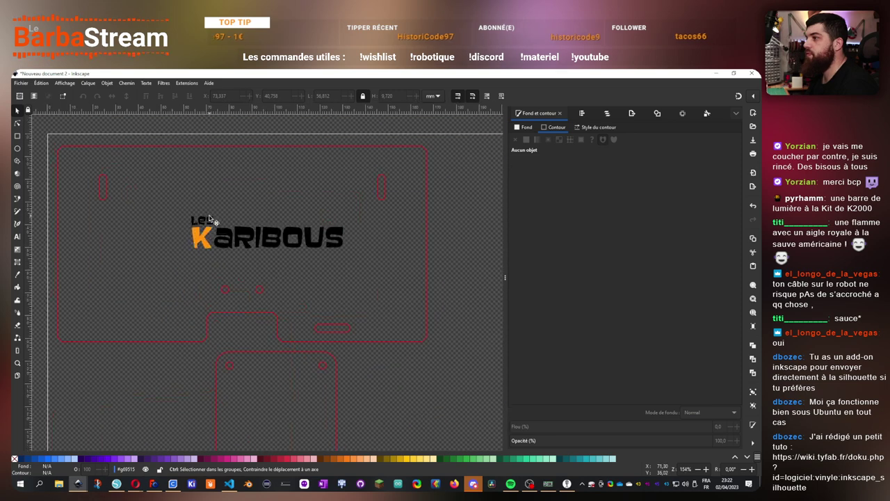
{"action": "scroll", "coordinate": [208, 215], "scroll_direction": "up", "scroll_amount": 1}
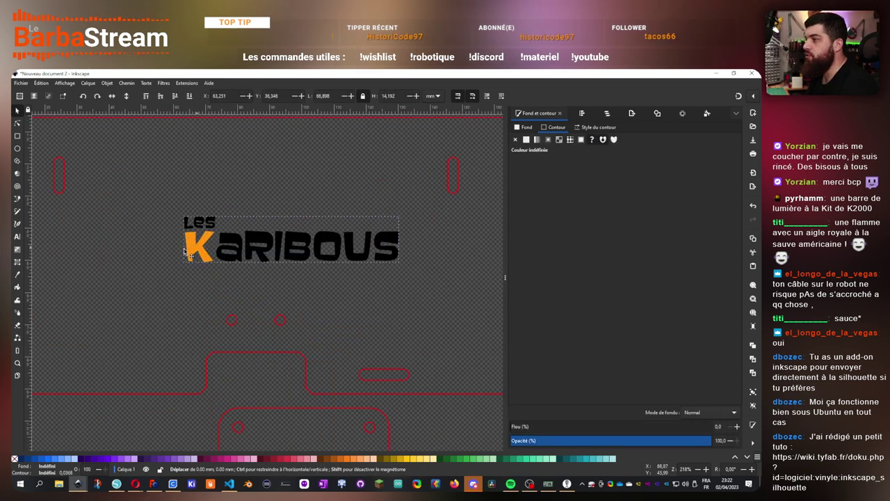
{"action": "left_click_drag", "start_coordinate": [194, 248], "coordinate": [149, 251]}
{"action": "left_click_drag", "start_coordinate": [222, 255], "coordinate": [193, 254]}
{"action": "left_click_drag", "start_coordinate": [330, 269], "coordinate": [434, 316]}
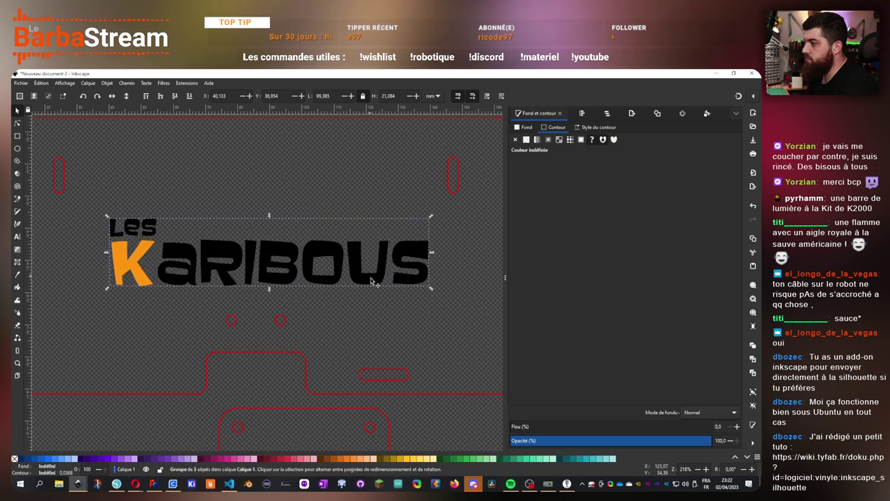
{"action": "left_click_drag", "start_coordinate": [371, 279], "coordinate": [393, 290]}
Ungroup the Les Karibous logo into its separate lettering paths
{"action": "scroll", "coordinate": [366, 282], "scroll_direction": "down", "scroll_amount": 3}
{"action": "scroll", "coordinate": [366, 282], "scroll_direction": "up", "scroll_amount": 2}
{"action": "scroll", "coordinate": [256, 274], "scroll_direction": "up", "scroll_amount": 2}
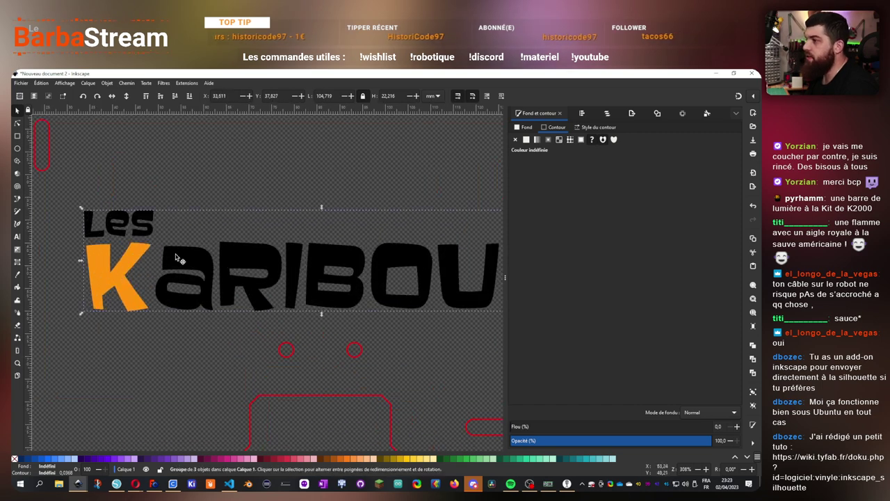
{"action": "key", "text": "ctrl+shift+g"}
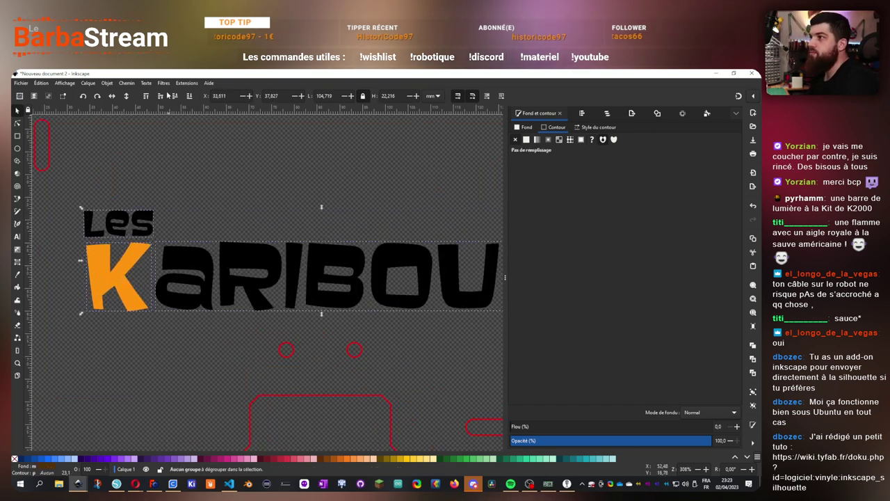
Try to unite the Les Karibous lettering paths, including the orange K, into one path
{"action": "left_click", "coordinate": [126, 83]}
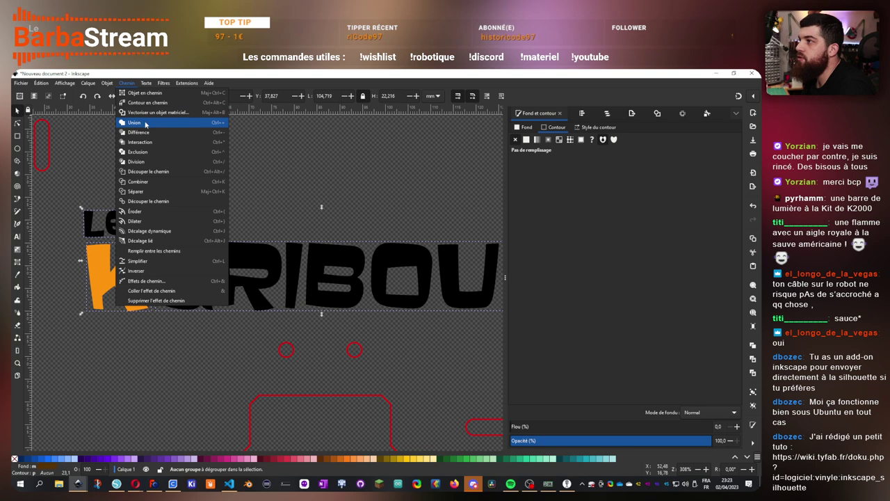
{"action": "left_click", "coordinate": [146, 124]}
{"action": "scroll", "coordinate": [233, 238], "scroll_direction": "down", "scroll_amount": 3}
{"action": "scroll", "coordinate": [268, 238], "scroll_direction": "up", "scroll_amount": 1}
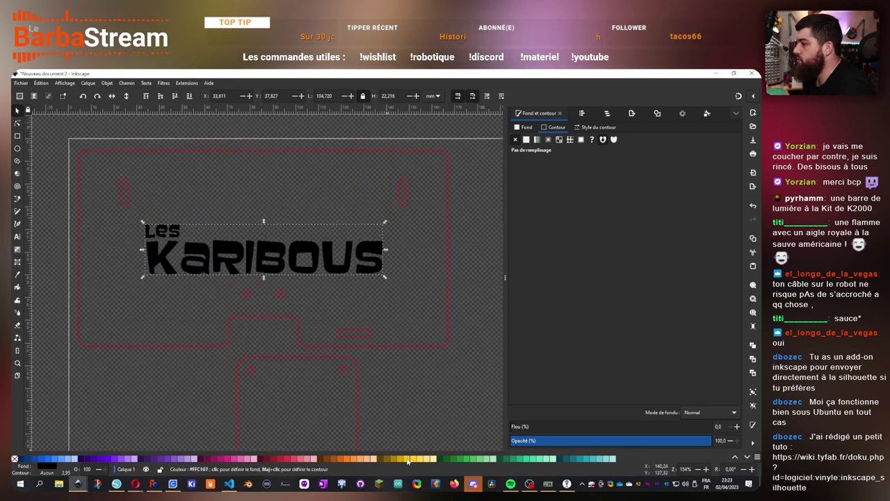
{"action": "key", "text": "ctrl+z"}
{"action": "left_click", "coordinate": [159, 265]}
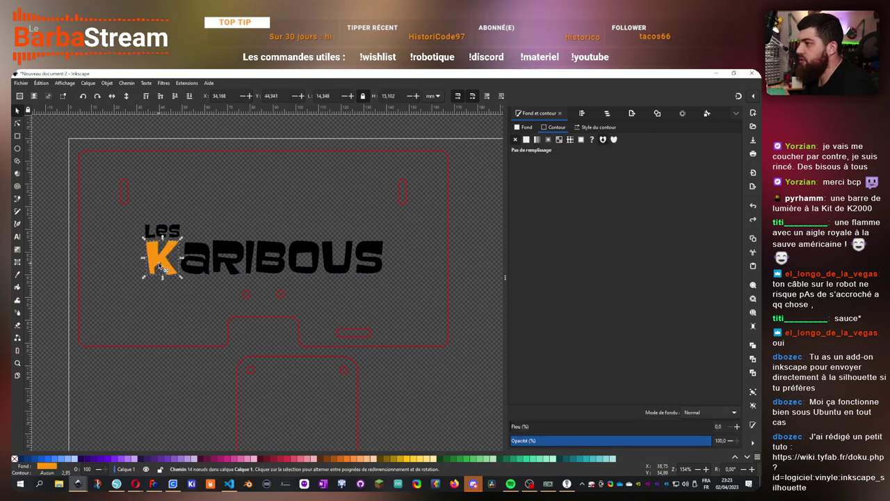
{"action": "left_click", "coordinate": [313, 195]}
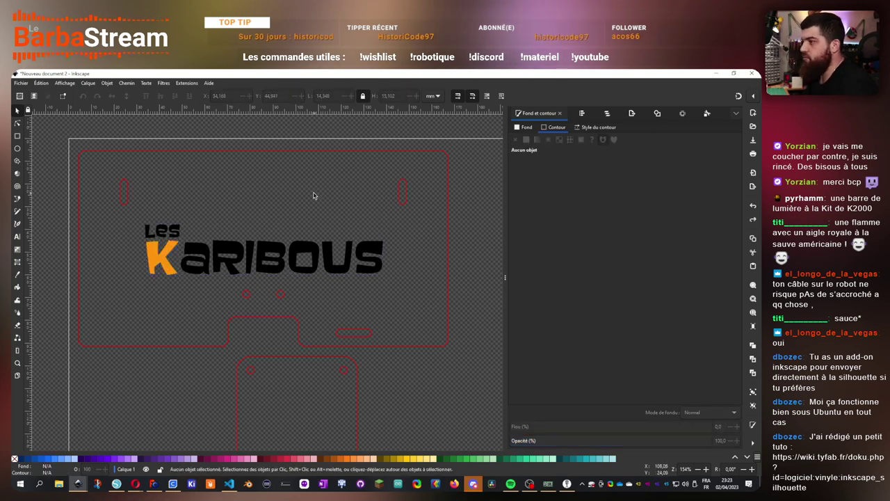
Ungroup the Les Karibous logo and unite its lettering paths into a single path
{"action": "left_click", "coordinate": [165, 238]}
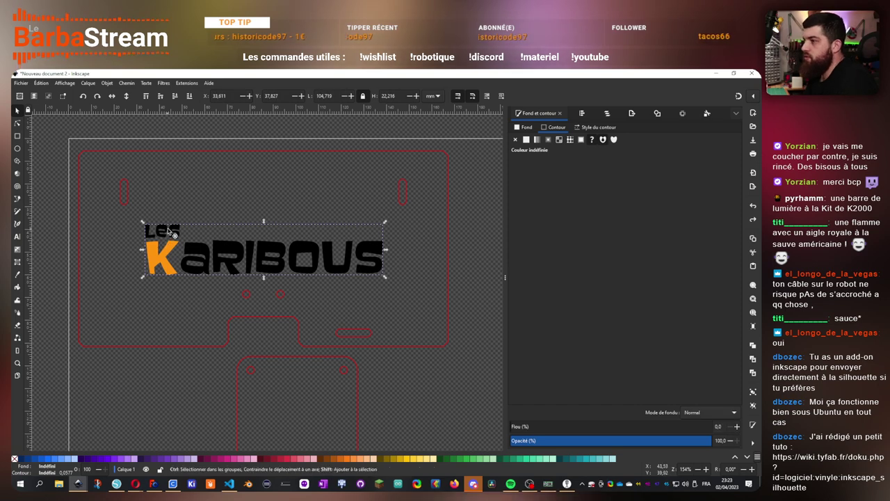
{"action": "key", "text": "ctrl+shift+g"}
{"action": "left_click", "coordinate": [127, 83]}
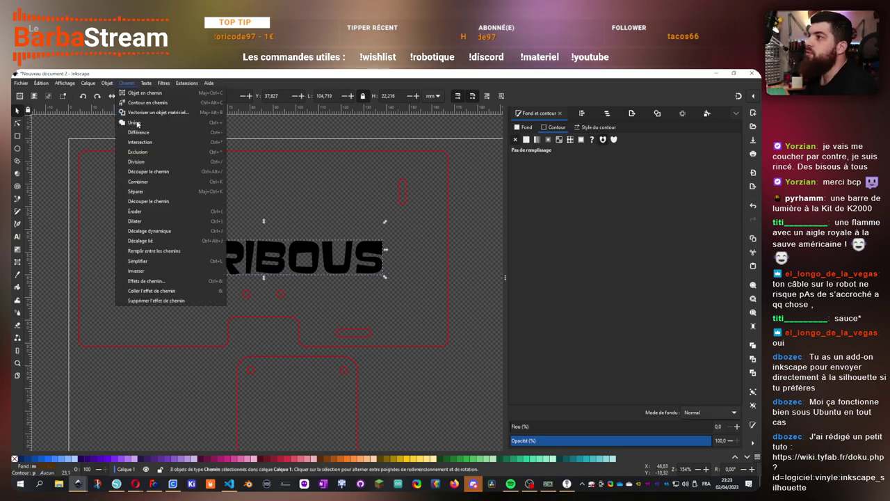
{"action": "left_click", "coordinate": [135, 123]}
Enlarge the united logo to about 112 mm wide and center it between the upper plate's vertical slots
{"action": "left_click_drag", "start_coordinate": [386, 278], "coordinate": [352, 273]}
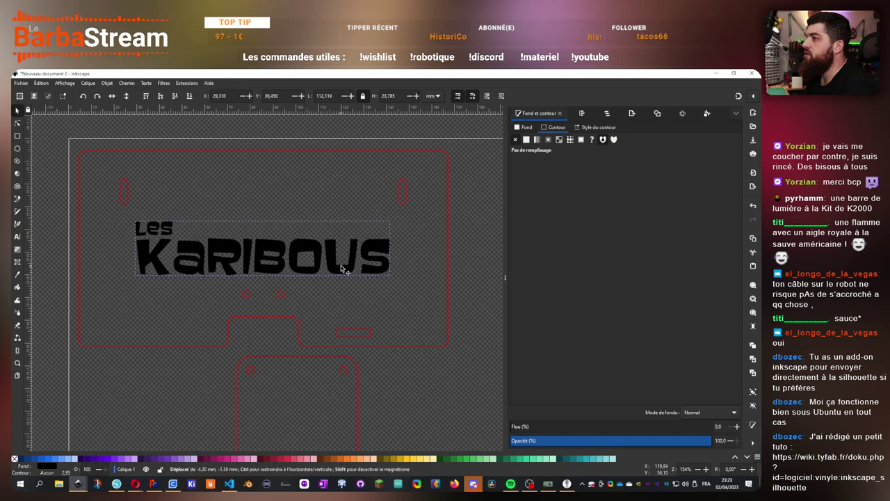
{"action": "scroll", "coordinate": [288, 286], "scroll_direction": "down", "scroll_amount": 10}
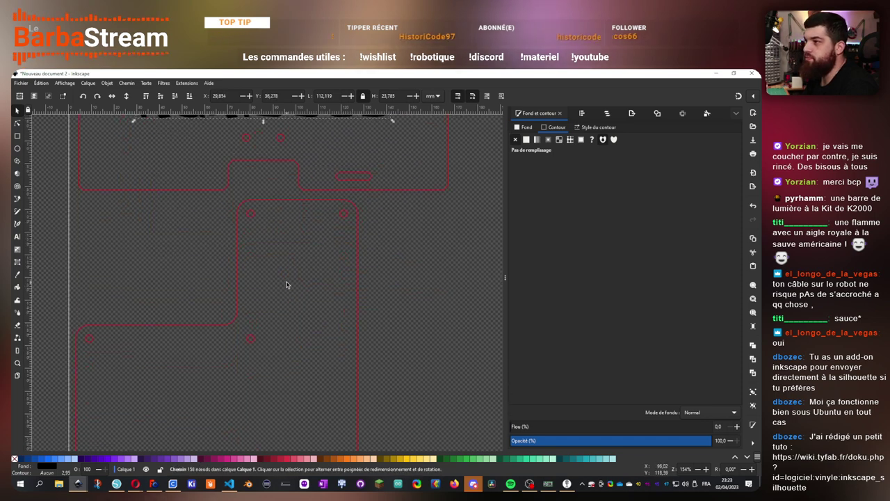
{"action": "left_click", "coordinate": [378, 254]}
{"action": "left_click_drag", "start_coordinate": [378, 254], "coordinate": [447, 283]}
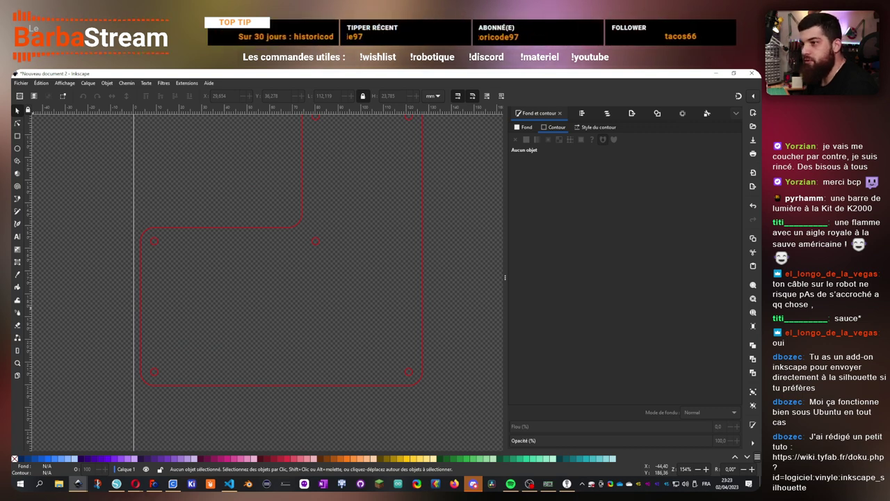
Switch to Opera and look through the TyFab wiki tutorial on using Inkscape with a Silhouette cutter, then return to the drawing
{"action": "mouse_move", "coordinate": [134, 485]}
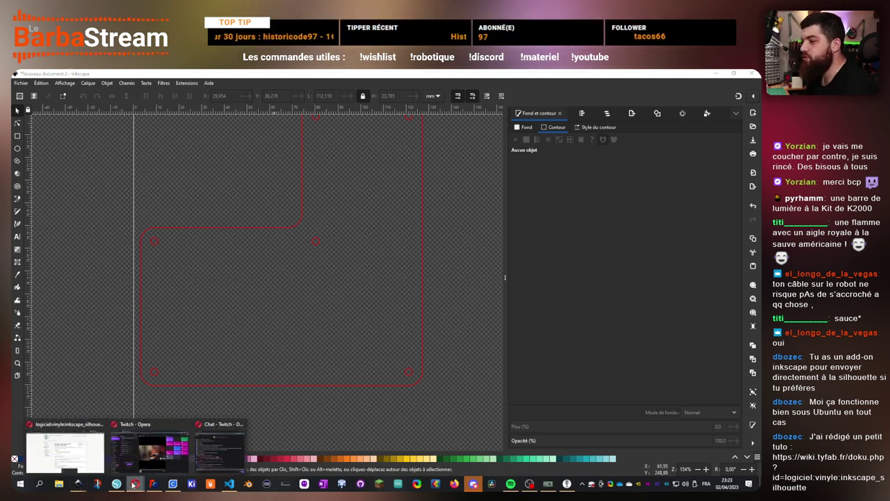
{"action": "left_click", "coordinate": [143, 445]}
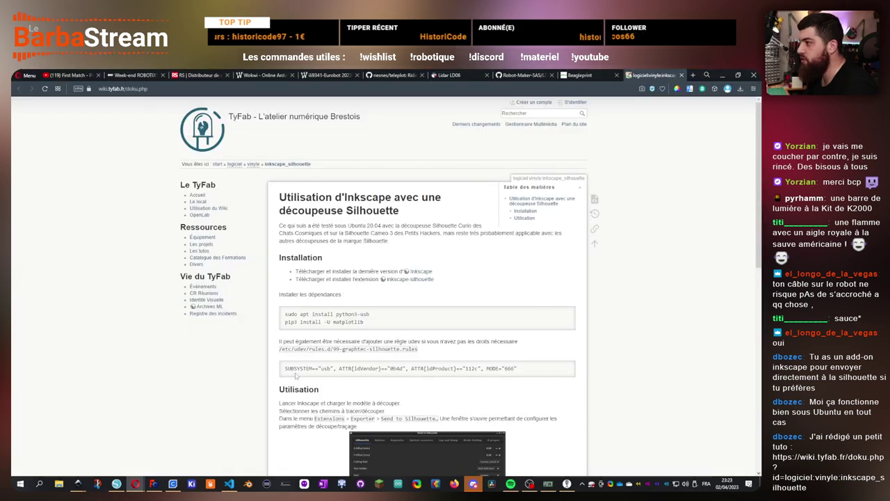
{"action": "scroll", "coordinate": [295, 369], "scroll_direction": "down", "scroll_amount": 10}
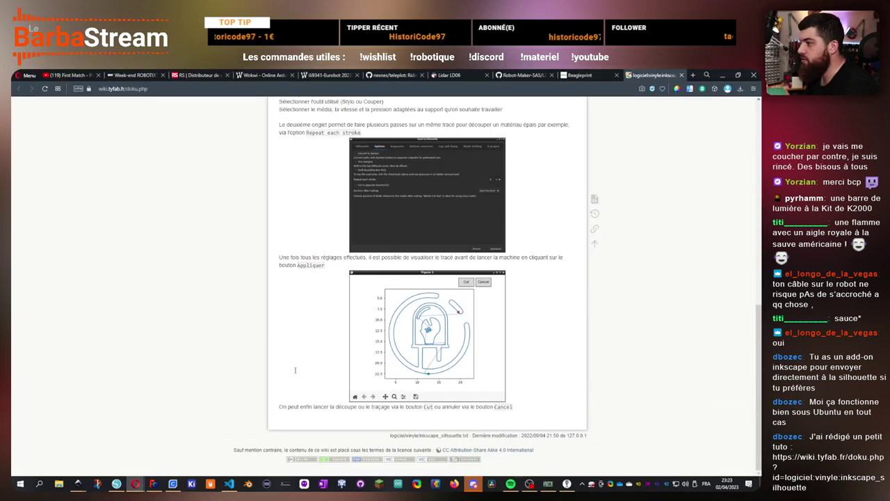
{"action": "scroll", "coordinate": [295, 374], "scroll_direction": "up", "scroll_amount": 10}
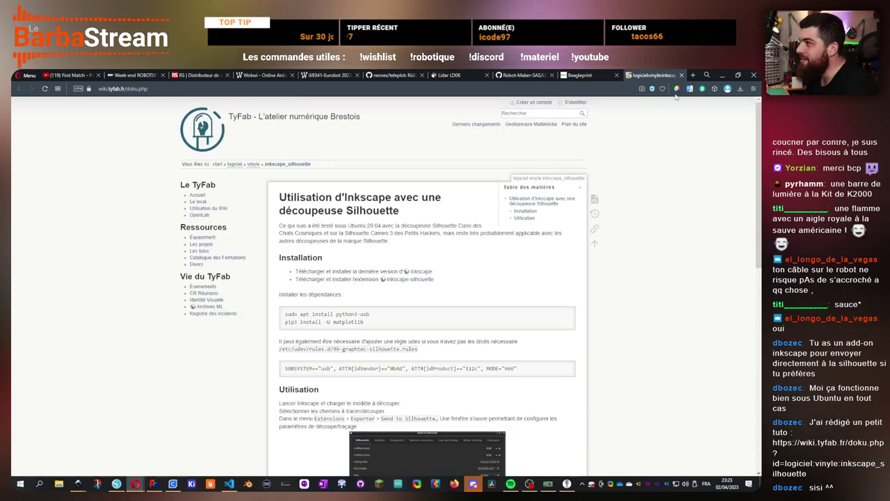
{"action": "left_click", "coordinate": [722, 75]}
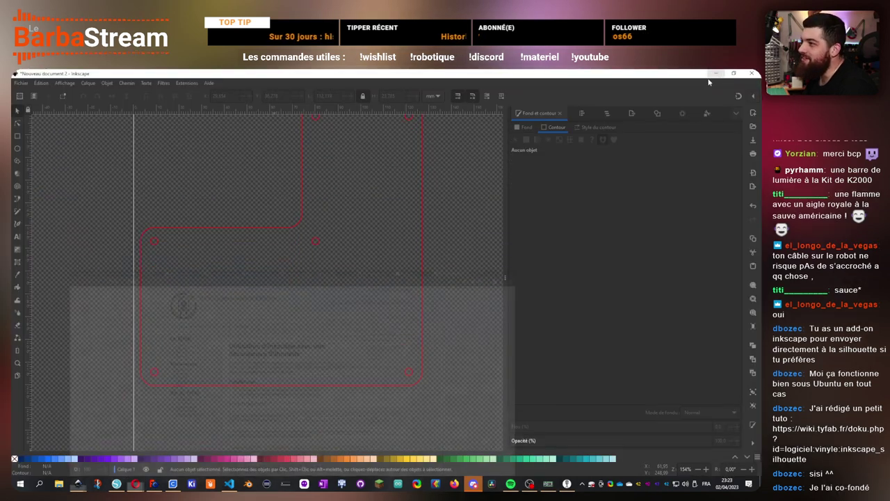
{"action": "scroll", "coordinate": [173, 290], "scroll_direction": "up", "scroll_amount": 3}
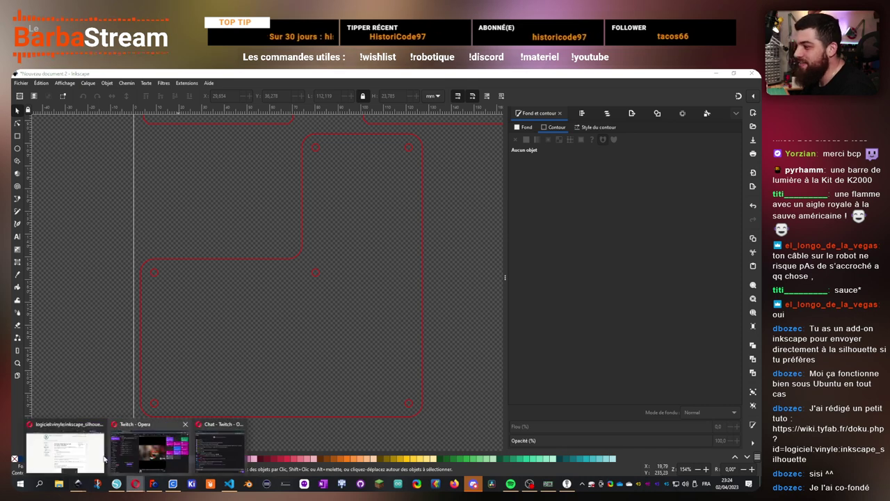
Switch to Opera and run a Google image search for "flamme deco voiture" in a new tab
{"action": "left_click", "coordinate": [135, 485]}
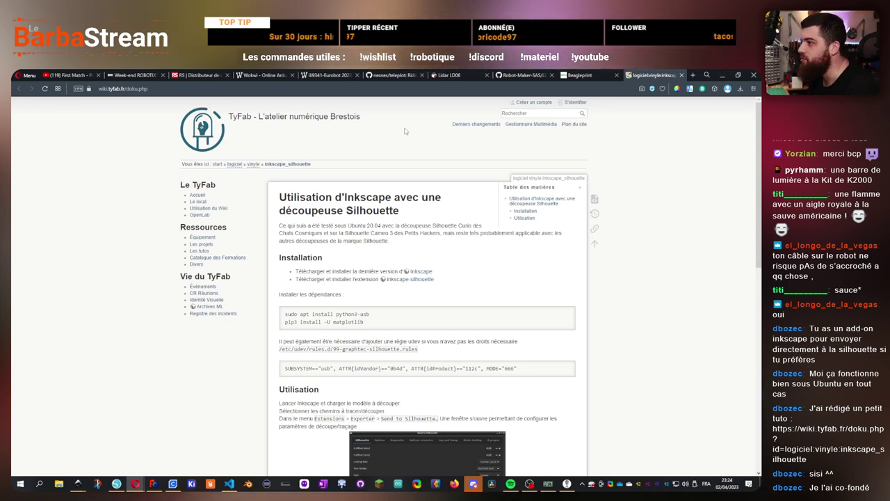
{"action": "key", "text": "ctrl+t"}
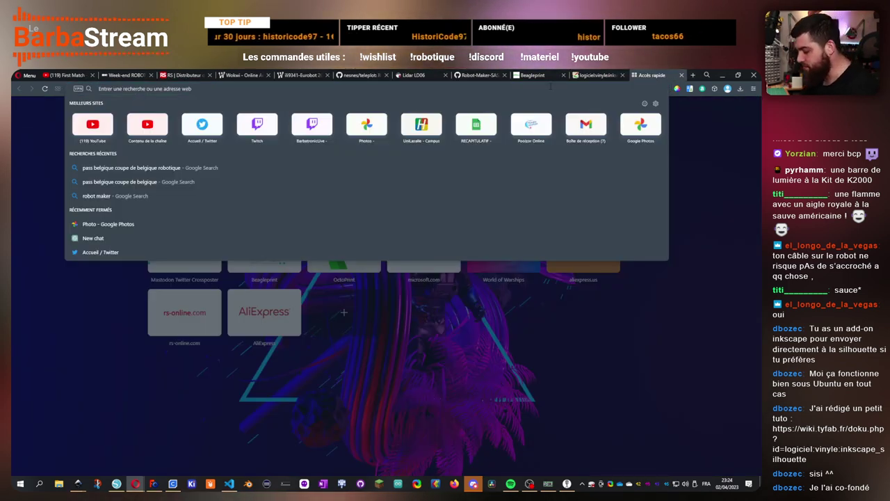
{"action": "type", "text": "flamme"}
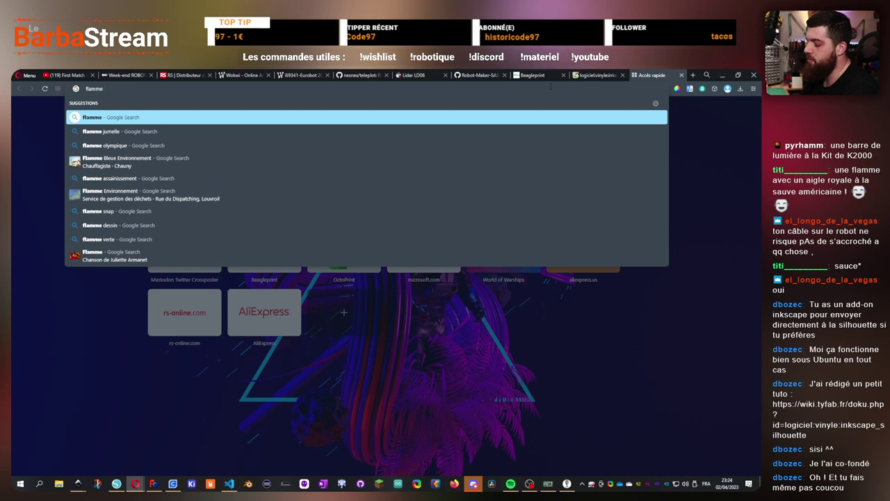
{"action": "type", "text": " deco voiture"}
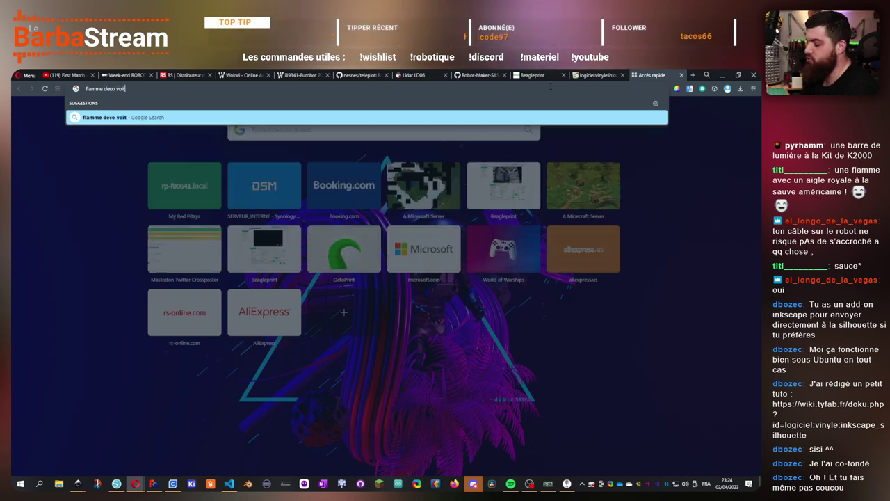
{"action": "key", "text": "Return"}
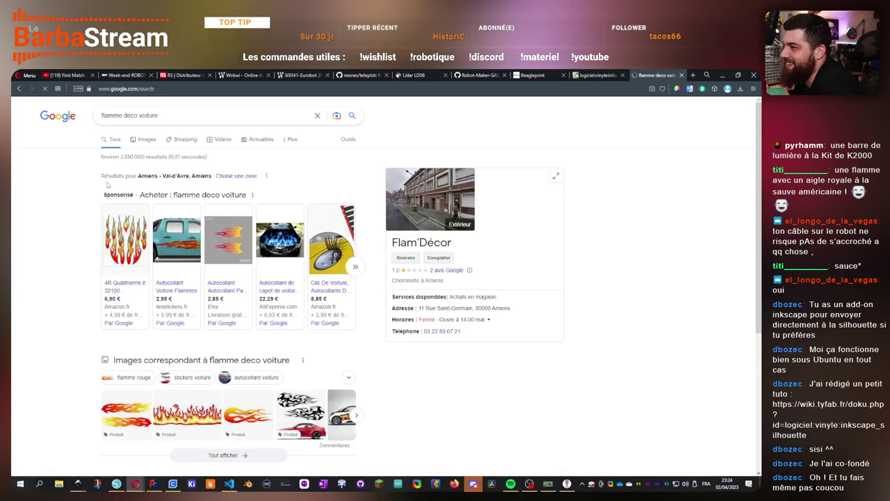
{"action": "left_click", "coordinate": [146, 140]}
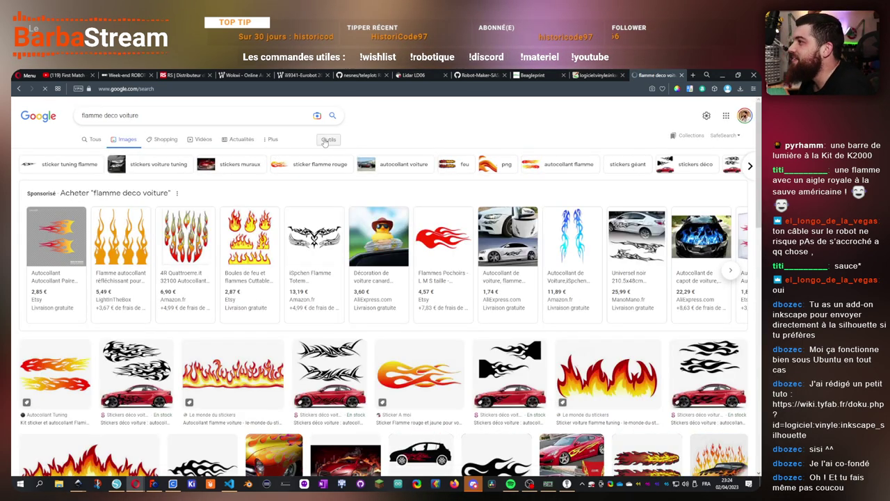
Filter the image results by colour to black and white (Noir et blanc)
{"action": "left_click", "coordinate": [327, 140]}
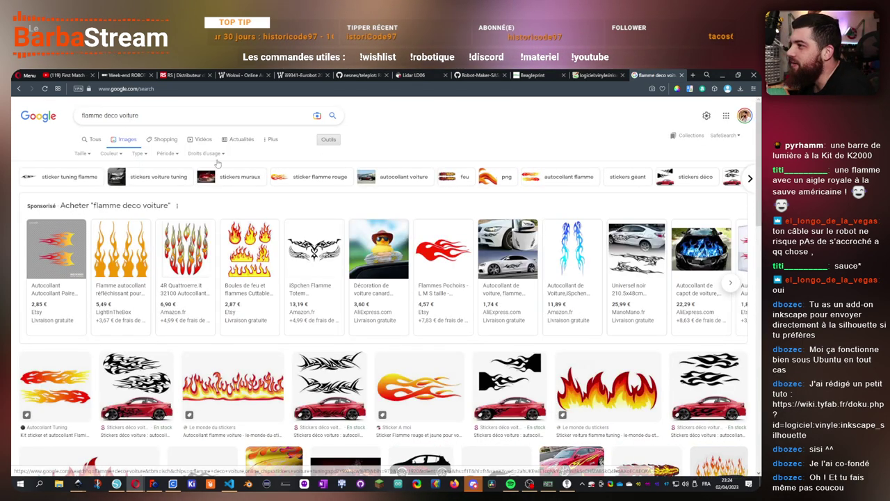
{"action": "left_click", "coordinate": [108, 154]}
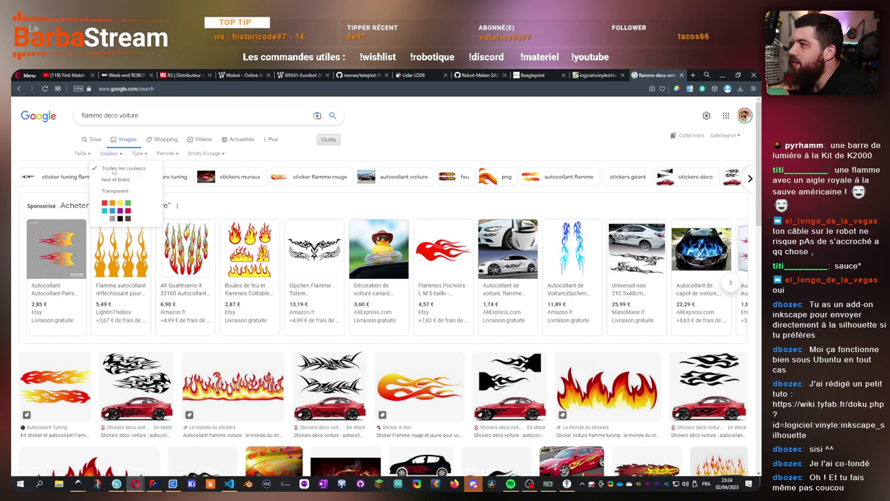
{"action": "left_click", "coordinate": [115, 179]}
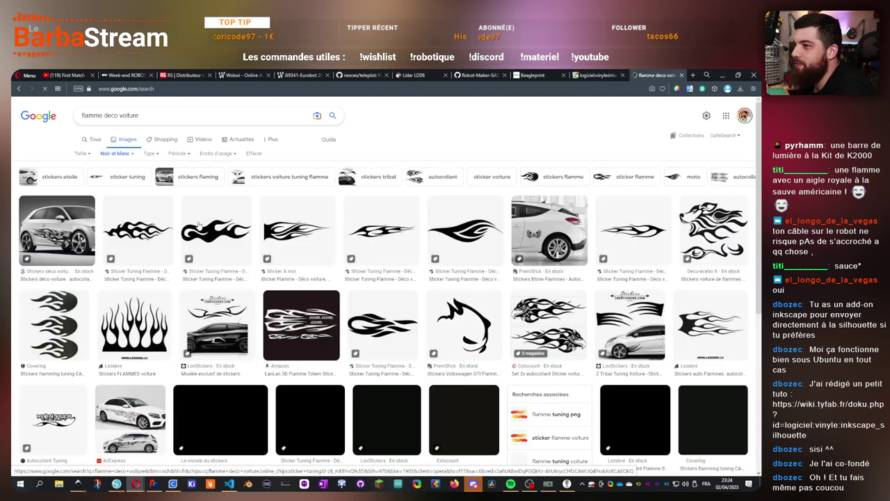
Examine the black-and-white flame sticker results for a design suited to decorating the plate
{"action": "scroll", "coordinate": [272, 295], "scroll_direction": "down", "scroll_amount": 3}
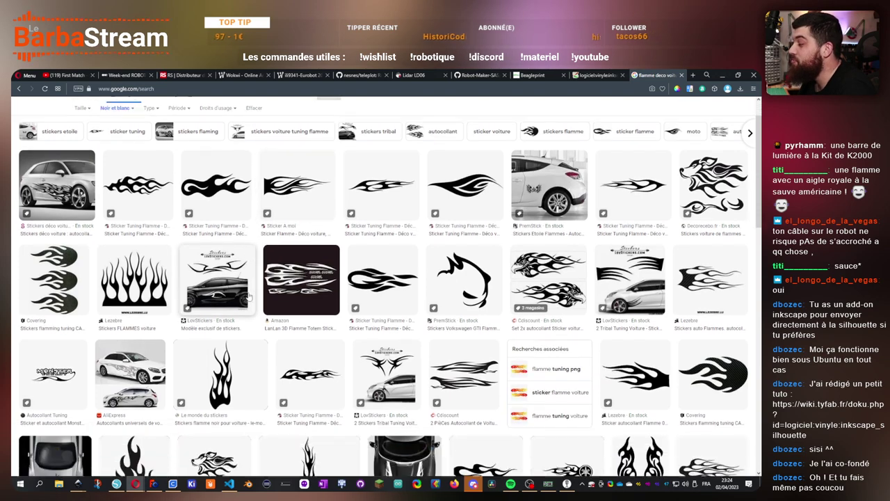
{"action": "scroll", "coordinate": [272, 296], "scroll_direction": "up", "scroll_amount": 2}
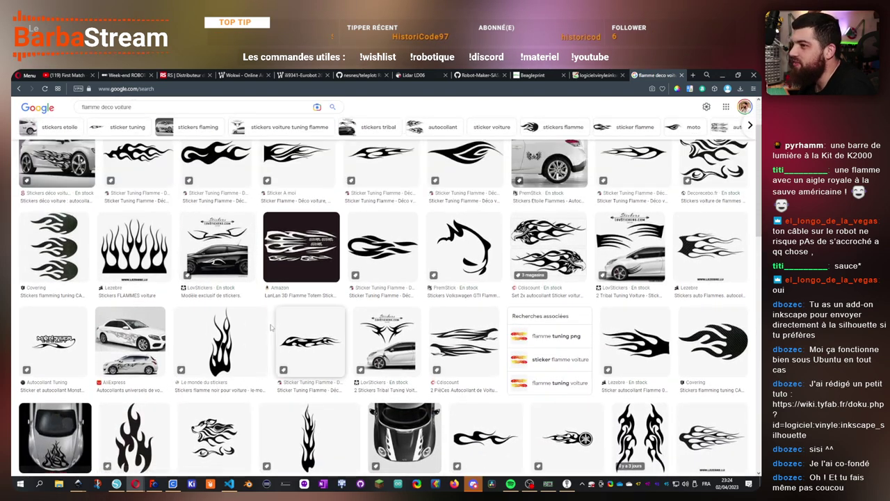
{"action": "scroll", "coordinate": [275, 315], "scroll_direction": "down", "scroll_amount": 4}
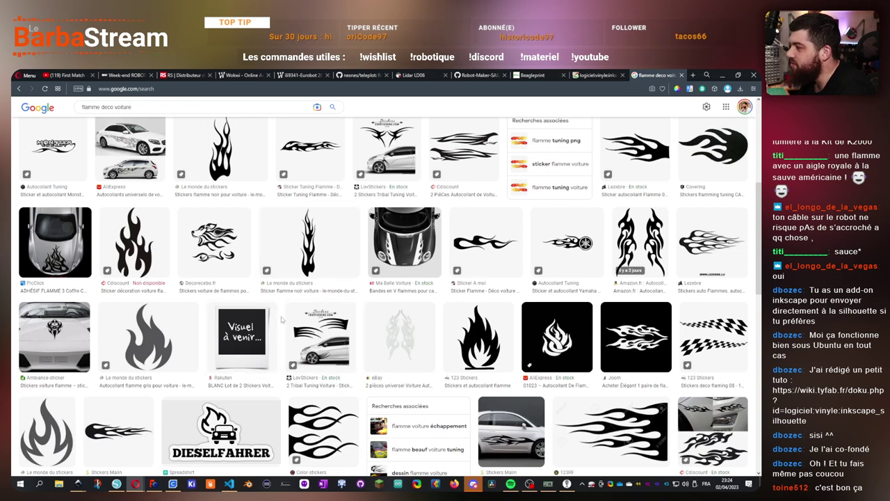
{"action": "scroll", "coordinate": [281, 319], "scroll_direction": "down", "scroll_amount": 2}
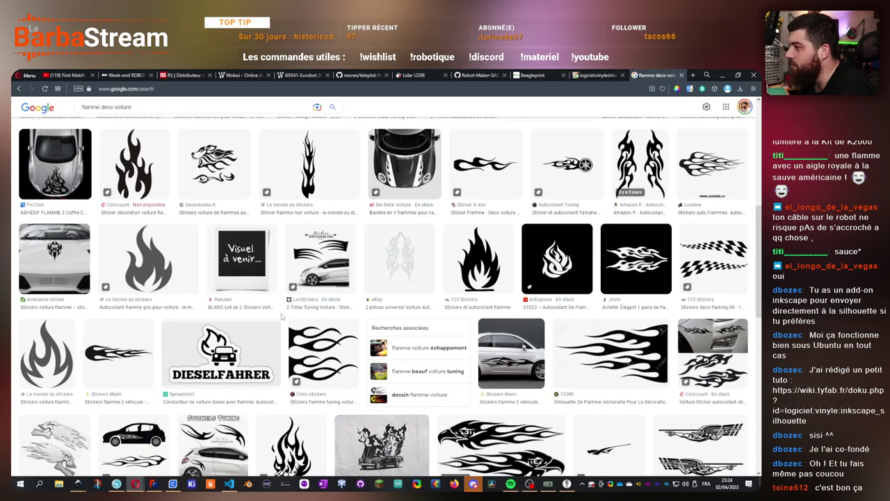
{"action": "scroll", "coordinate": [281, 316], "scroll_direction": "down", "scroll_amount": 3}
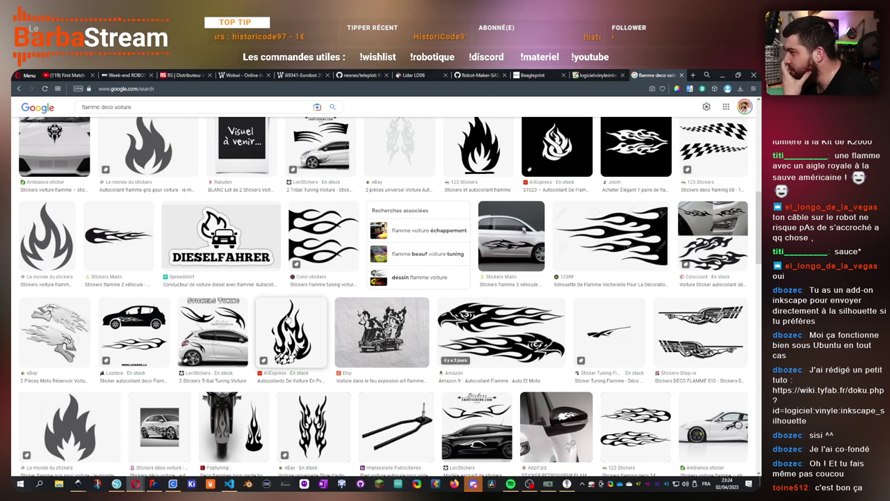
{"action": "scroll", "coordinate": [287, 320], "scroll_direction": "down", "scroll_amount": 3}
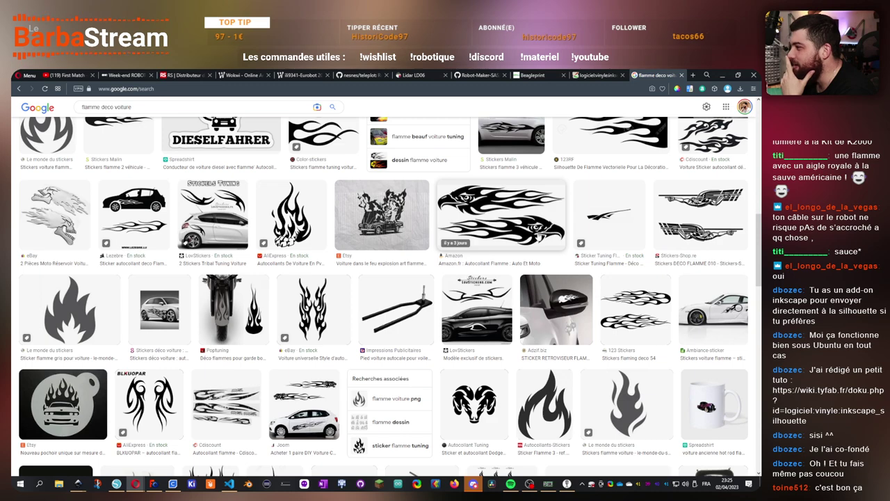
{"action": "scroll", "coordinate": [296, 334], "scroll_direction": "down", "scroll_amount": 3}
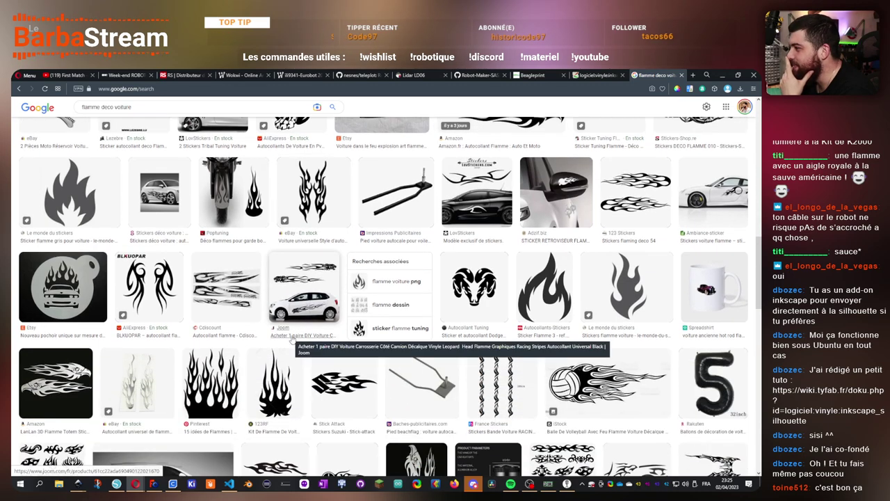
{"action": "scroll", "coordinate": [292, 340], "scroll_direction": "down", "scroll_amount": 3}
{"action": "scroll", "coordinate": [293, 340], "scroll_direction": "down", "scroll_amount": 3}
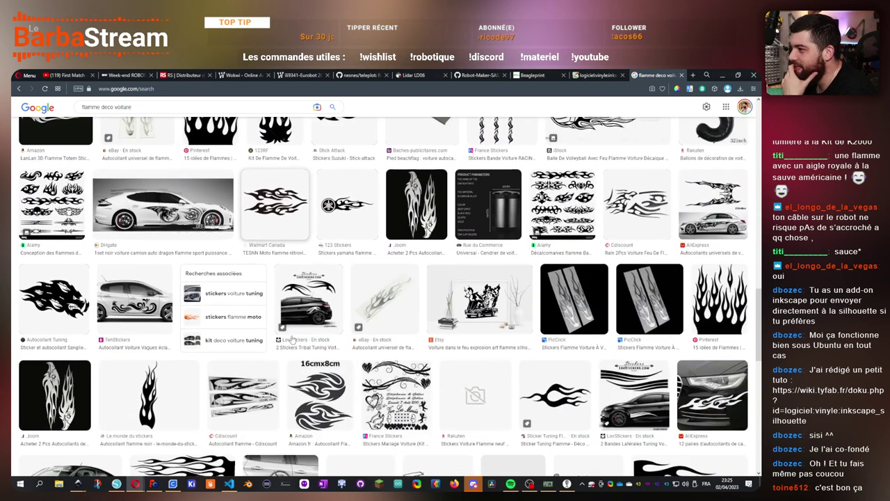
{"action": "scroll", "coordinate": [292, 340], "scroll_direction": "down", "scroll_amount": 3}
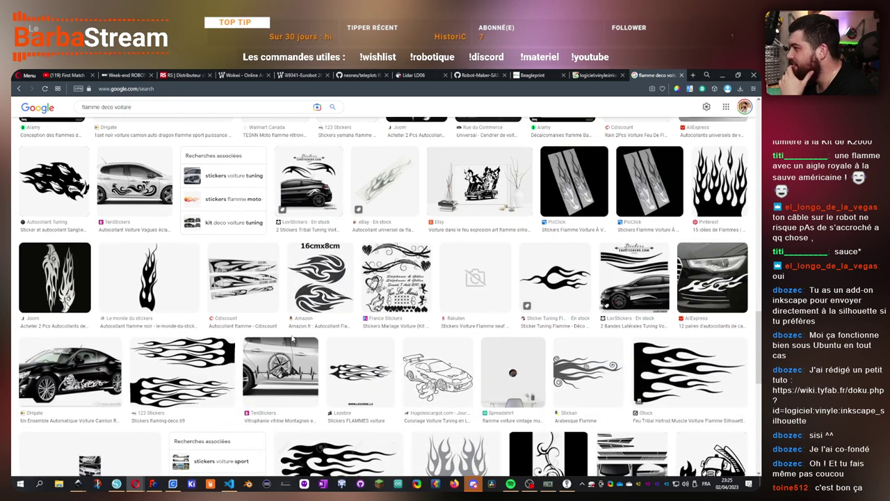
{"action": "scroll", "coordinate": [292, 340], "scroll_direction": "up", "scroll_amount": 15}
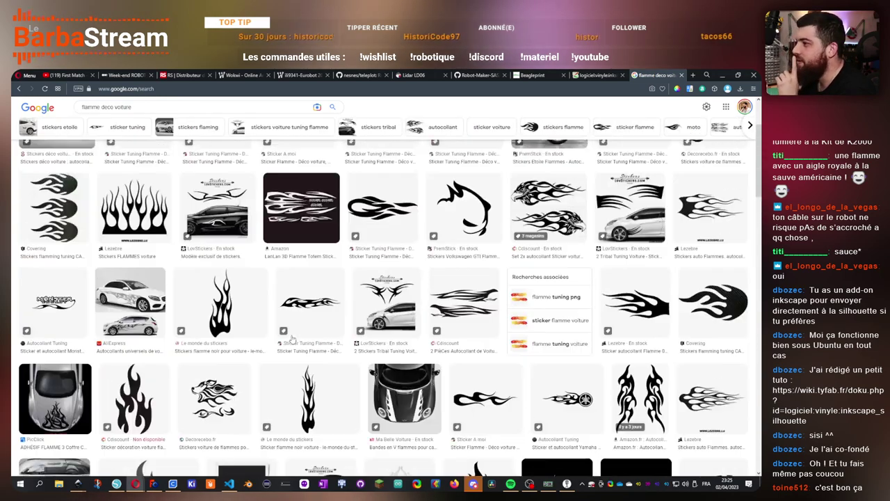
Run the image search for "flamme deco voiture caribou" and look through the results
{"action": "left_click", "coordinate": [148, 115]}
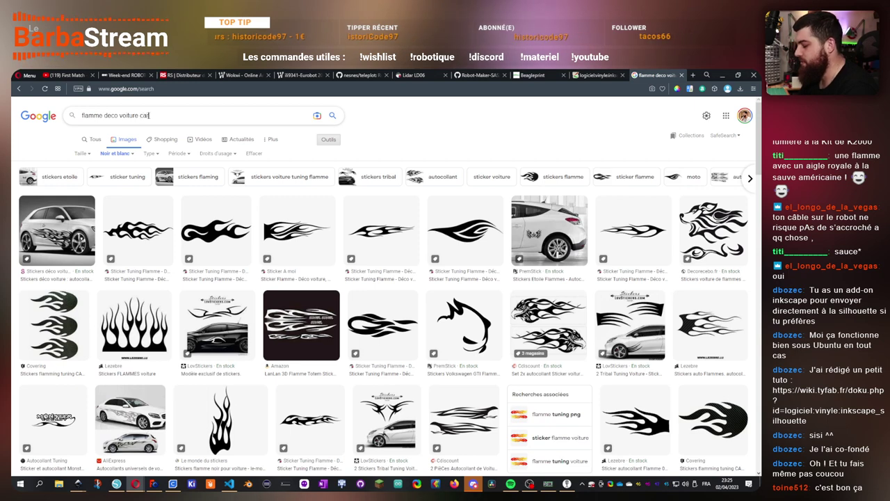
{"action": "type", "text": "carbon"}
{"action": "key", "text": "Return"}
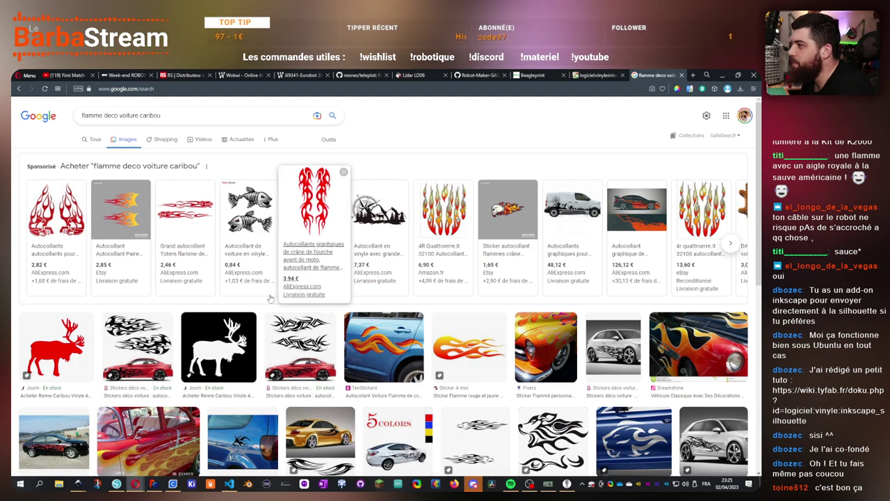
{"action": "scroll", "coordinate": [265, 357], "scroll_direction": "down", "scroll_amount": 2}
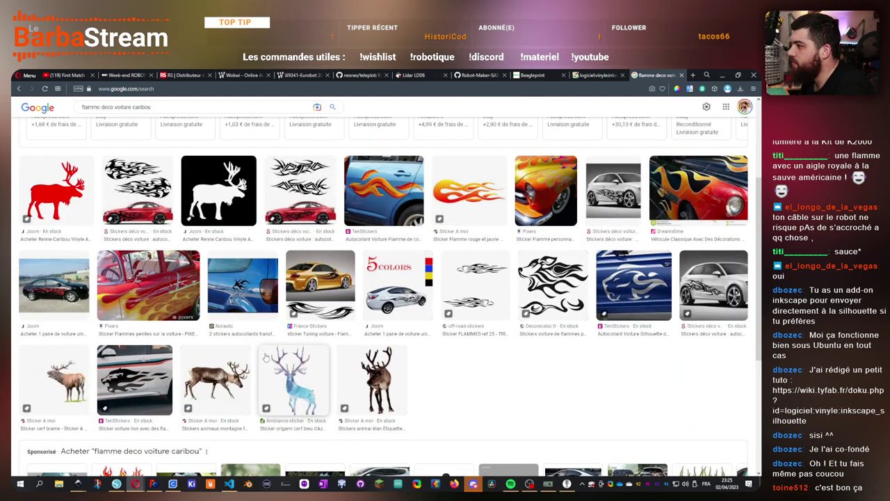
{"action": "scroll", "coordinate": [265, 357], "scroll_direction": "down", "scroll_amount": 3}
{"action": "scroll", "coordinate": [208, 278], "scroll_direction": "up", "scroll_amount": 6}
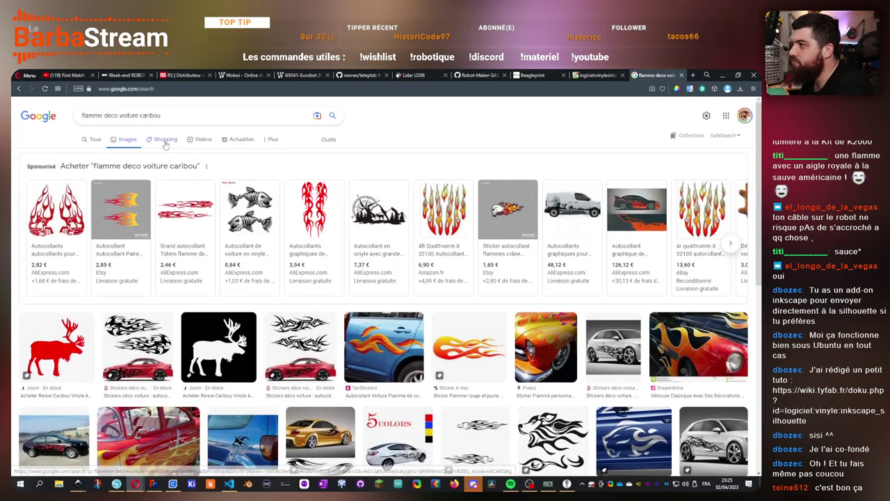
Change the image search to "caribou flamme" and look through the results for a suitable motif
{"action": "left_click", "coordinate": [137, 115]}
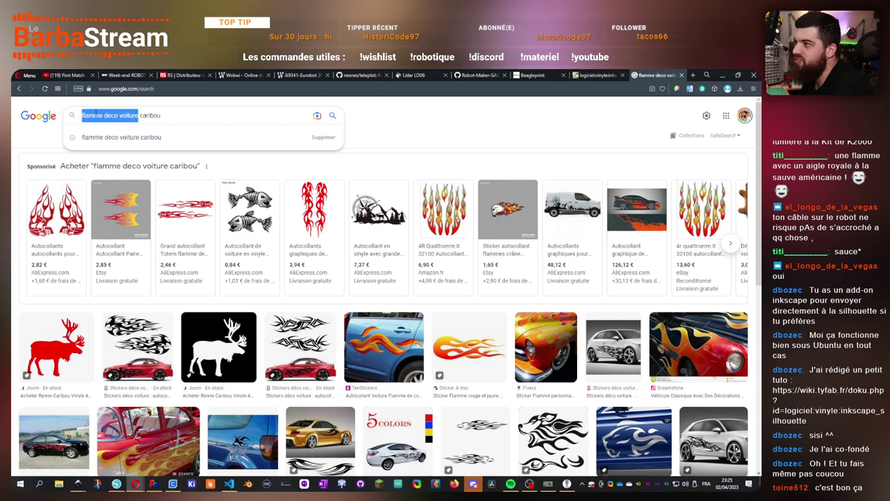
{"action": "key", "text": "BackSpace"}
{"action": "type", "text": "fla"}
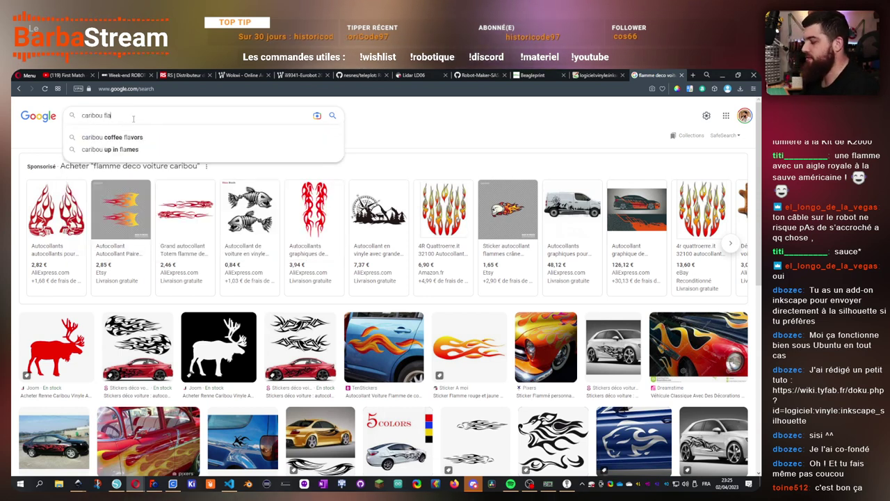
{"action": "type", "text": "mme"}
{"action": "key", "text": "Return"}
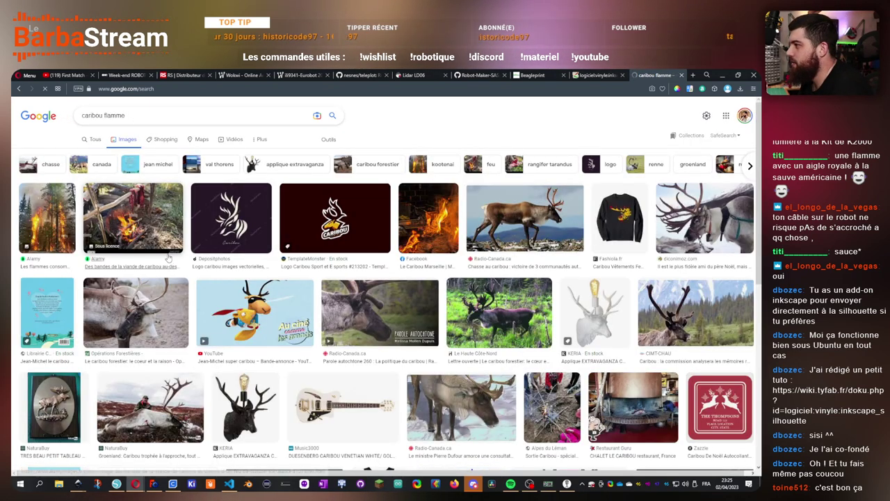
{"action": "scroll", "coordinate": [221, 169], "scroll_direction": "down", "scroll_amount": 1}
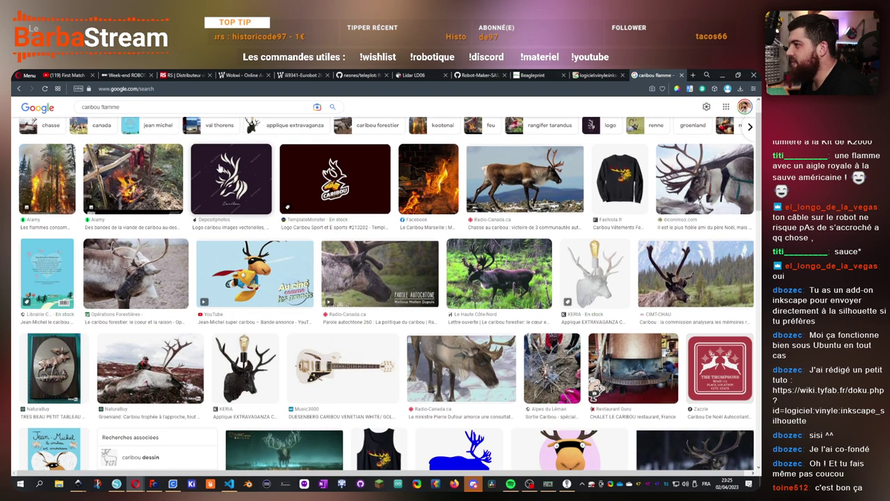
{"action": "scroll", "coordinate": [233, 240], "scroll_direction": "down", "scroll_amount": 3}
{"action": "scroll", "coordinate": [240, 265], "scroll_direction": "up", "scroll_amount": 4}
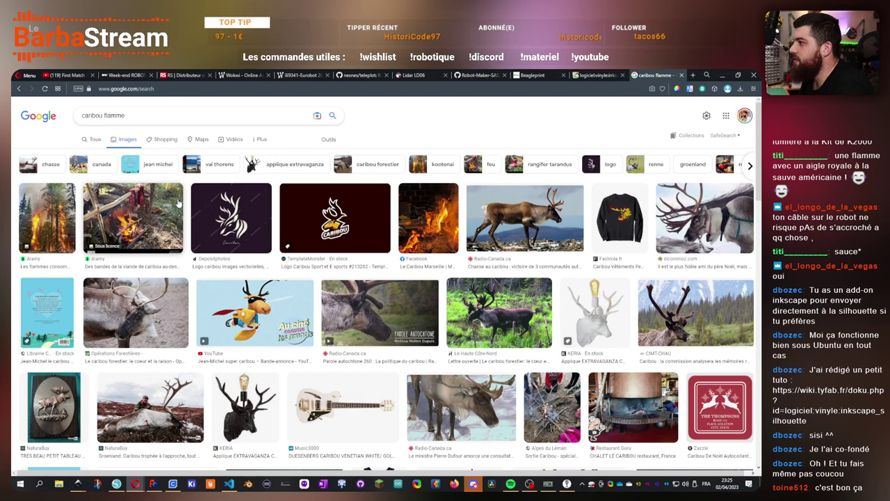
Return to the "flamme deco voiture caribou" results and copy the black flaming wolf-head sticker image from Decorecebo.fr
{"action": "key", "text": "alt+Left"}
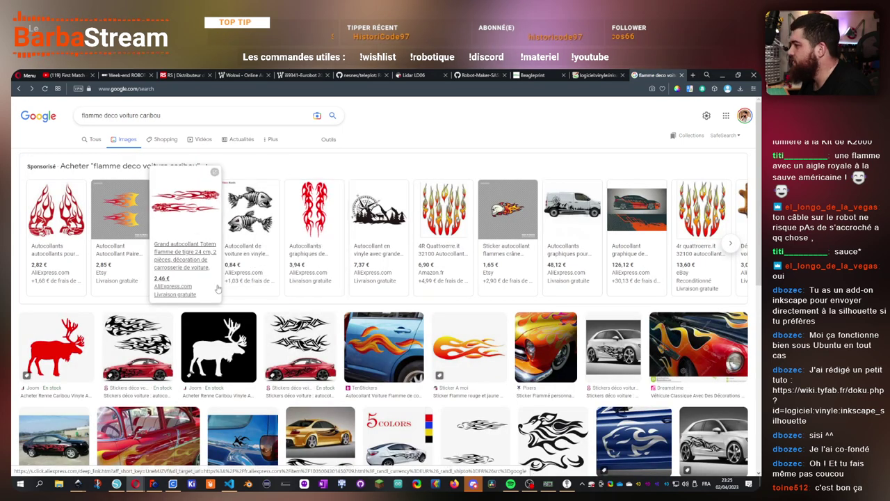
{"action": "scroll", "coordinate": [218, 288], "scroll_direction": "down", "scroll_amount": 2}
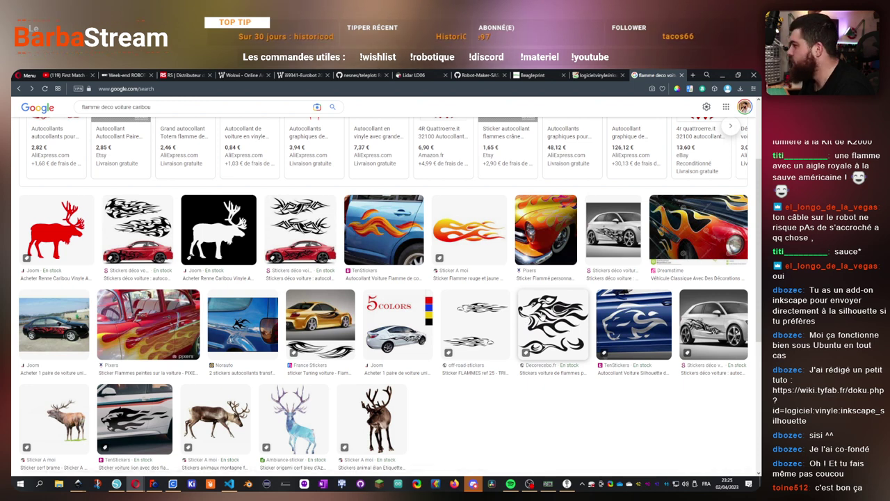
{"action": "left_click", "coordinate": [542, 316]}
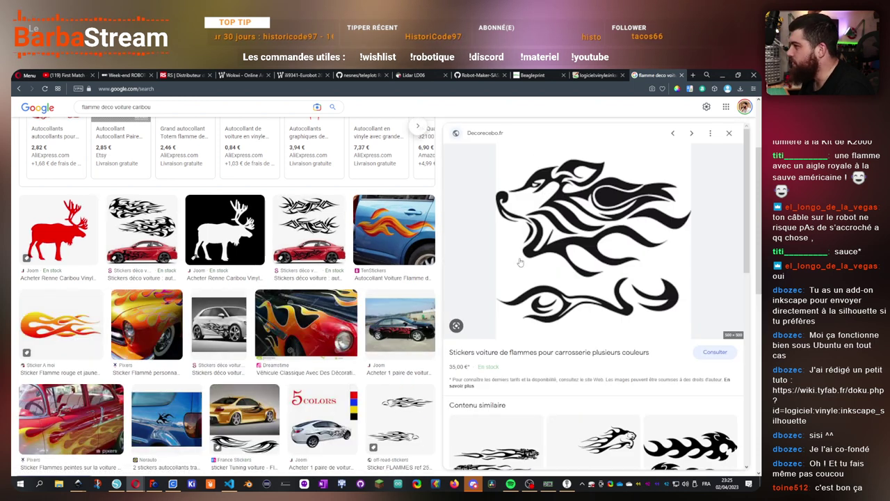
{"action": "scroll", "coordinate": [519, 262], "scroll_direction": "down", "scroll_amount": 8}
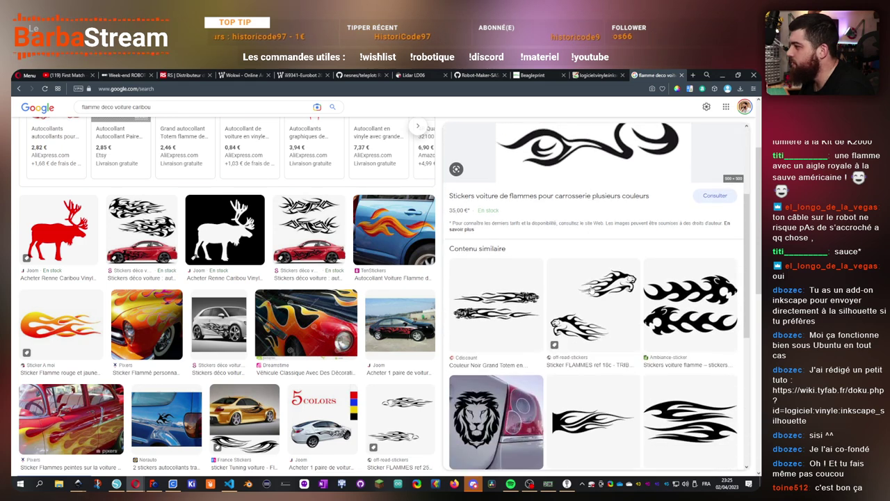
{"action": "scroll", "coordinate": [592, 290], "scroll_direction": "up", "scroll_amount": 8}
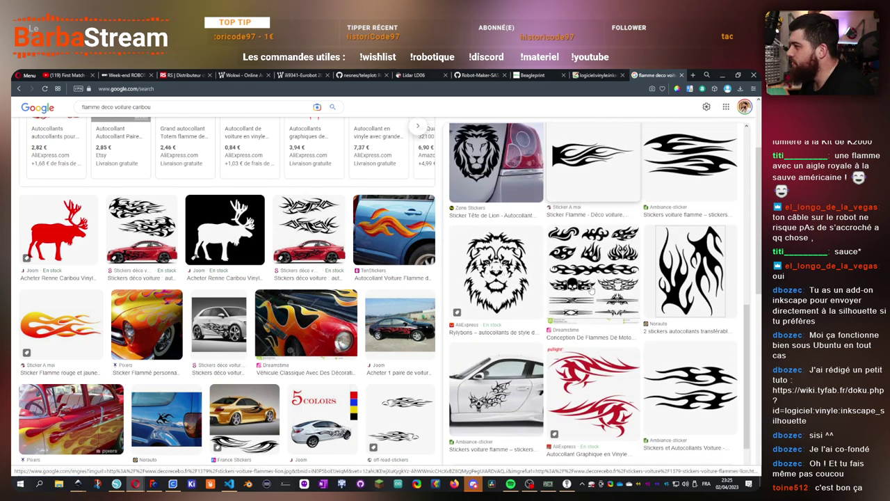
{"action": "right_click", "coordinate": [578, 232]}
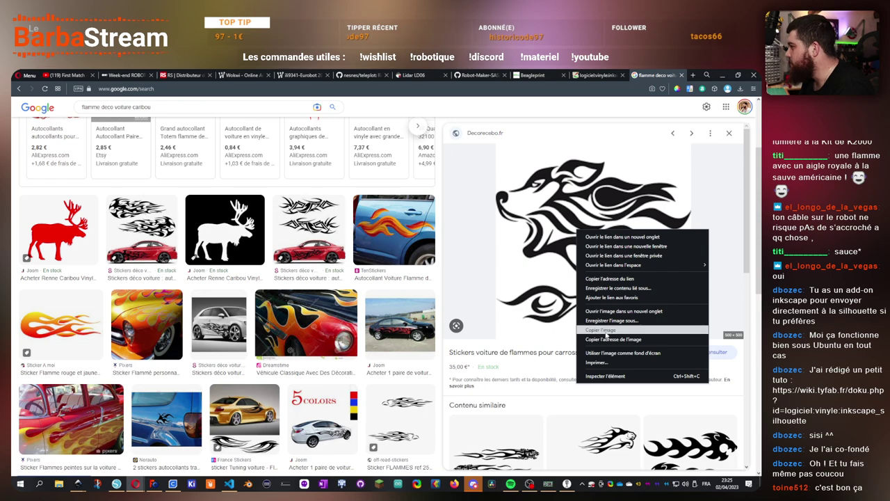
{"action": "left_click", "coordinate": [601, 330]}
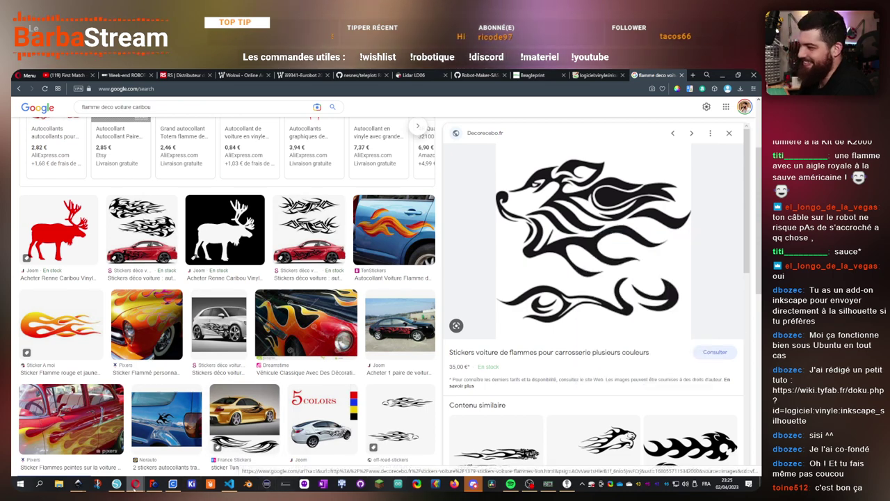
Switch to Inkscape, close the POSTER-2023.svg window and paste the flaming wolf-head image beside the plates in Nouveau document 2
{"action": "mouse_move", "coordinate": [78, 484]}
{"action": "left_click", "coordinate": [139, 453]}
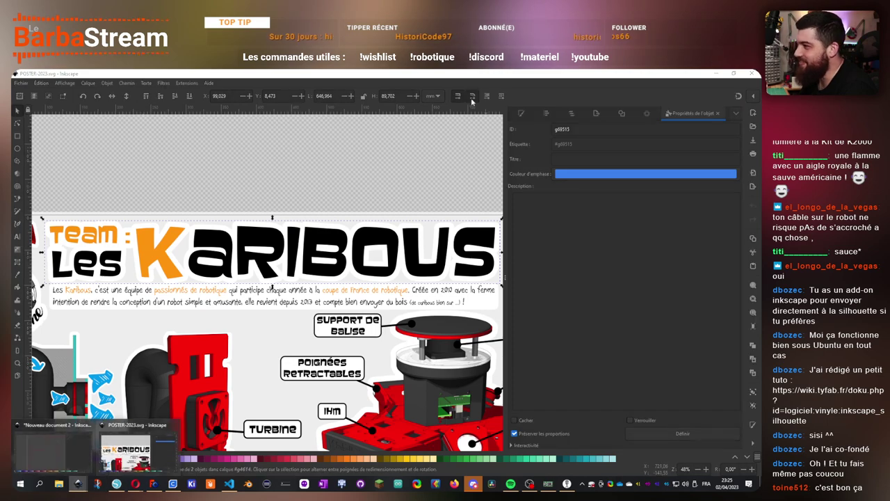
{"action": "left_click", "coordinate": [751, 73]}
{"action": "left_click", "coordinate": [752, 72]}
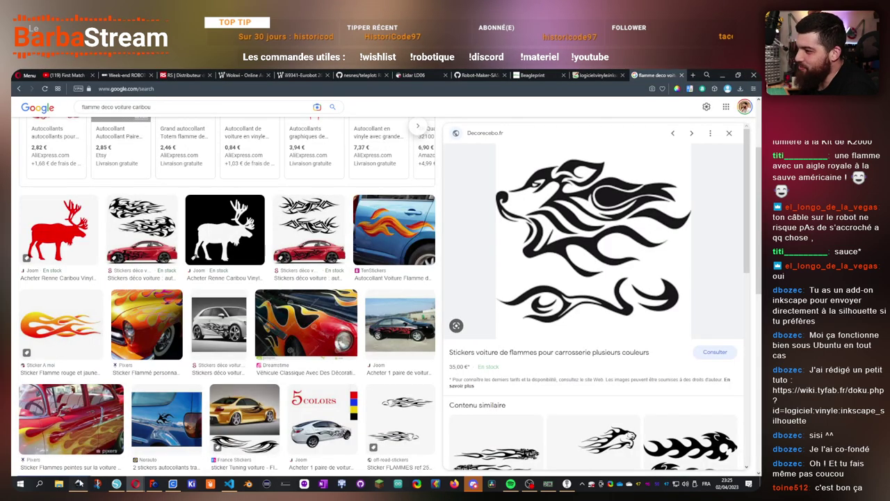
{"action": "left_click", "coordinate": [78, 483]}
{"action": "left_click_drag", "start_coordinate": [386, 327], "coordinate": [163, 191]}
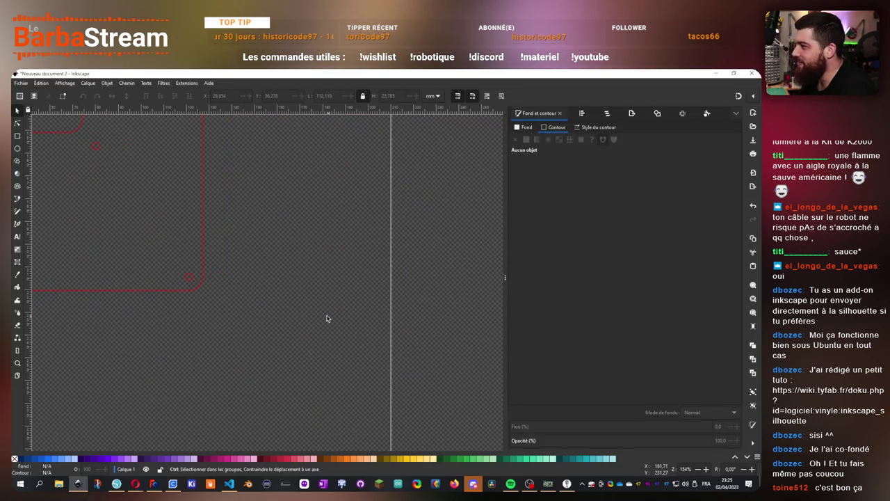
{"action": "key", "text": "ctrl+v"}
{"action": "key", "text": "Escape"}
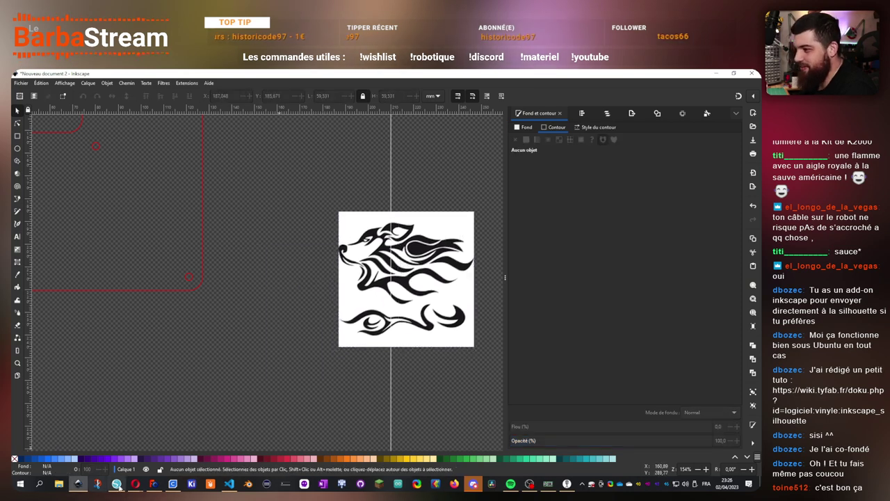
Switch to Opera, copy the red caribou silhouette image from Joom and return to the Inkscape drawing
{"action": "mouse_move", "coordinate": [135, 484]}
{"action": "left_click", "coordinate": [74, 453]}
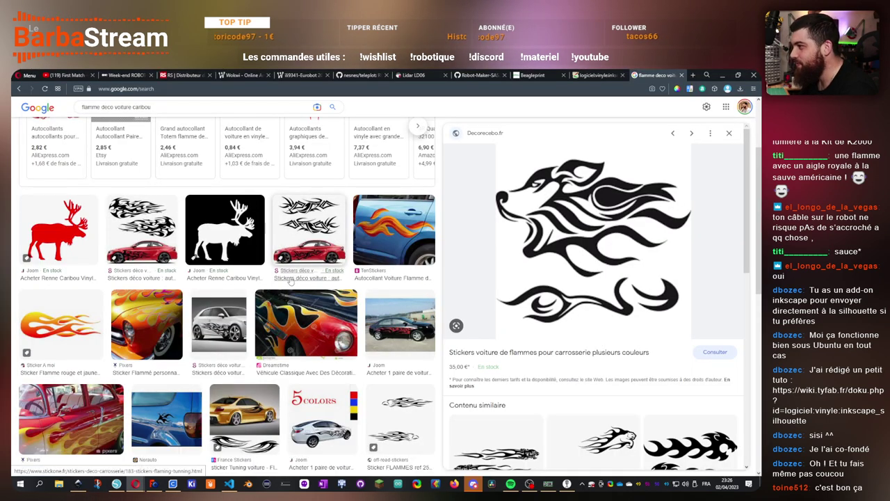
{"action": "left_click", "coordinate": [242, 235]}
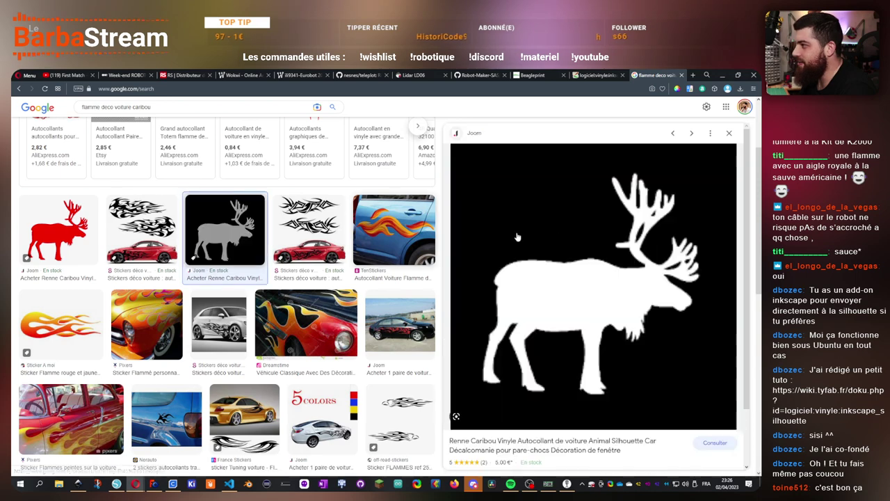
{"action": "key", "text": "Left"}
{"action": "key", "text": "Left"}
{"action": "right_click", "coordinate": [576, 287]}
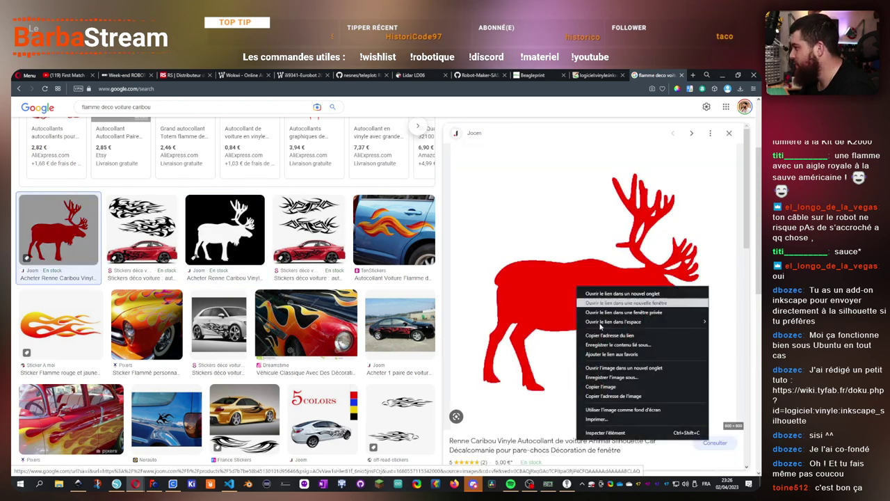
{"action": "left_click", "coordinate": [602, 385]}
{"action": "left_click", "coordinate": [723, 75]}
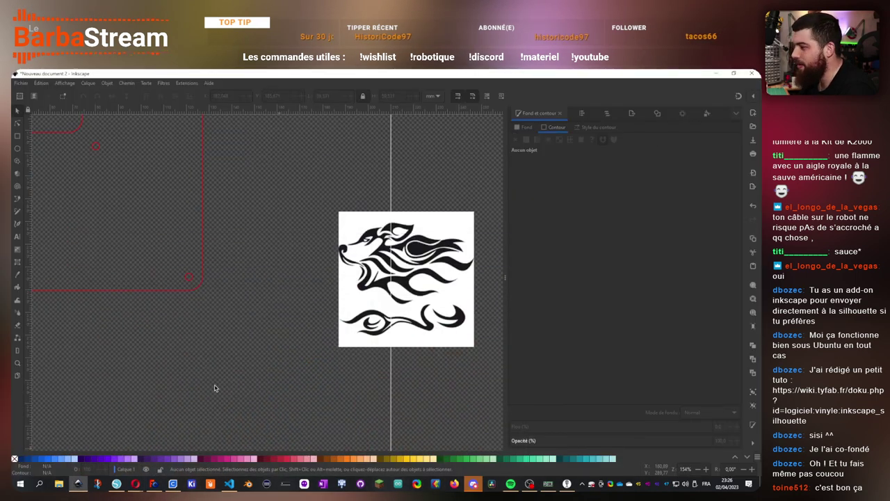
Paste the red caribou image beside the wolf image, scale it down to about 108 mm square and flip it horizontally
{"action": "key", "text": "ctrl+v"}
{"action": "scroll", "coordinate": [256, 357], "scroll_direction": "down", "scroll_amount": 5}
{"action": "left_click_drag", "start_coordinate": [257, 354], "coordinate": [355, 321]}
{"action": "scroll", "coordinate": [355, 321], "scroll_direction": "up", "scroll_amount": 3}
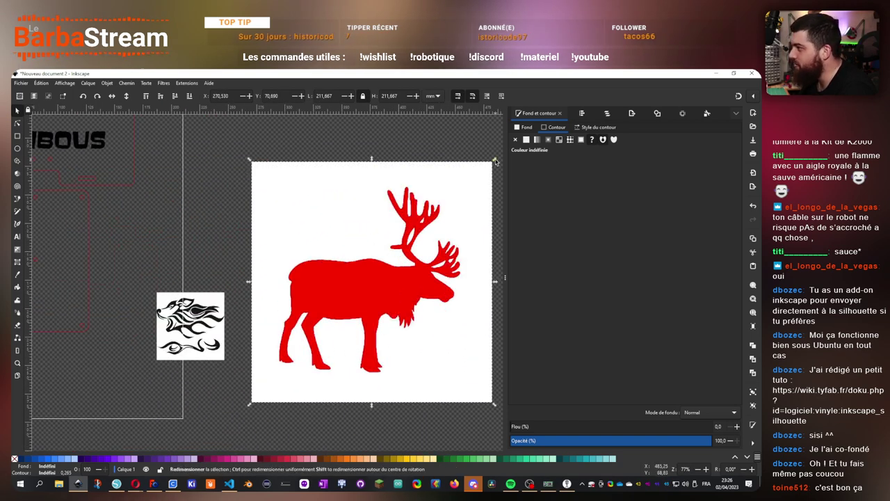
{"action": "left_click_drag", "start_coordinate": [495, 161], "coordinate": [375, 279]}
{"action": "left_click_drag", "start_coordinate": [336, 355], "coordinate": [313, 335]}
{"action": "scroll", "coordinate": [313, 336], "scroll_direction": "up", "scroll_amount": 2}
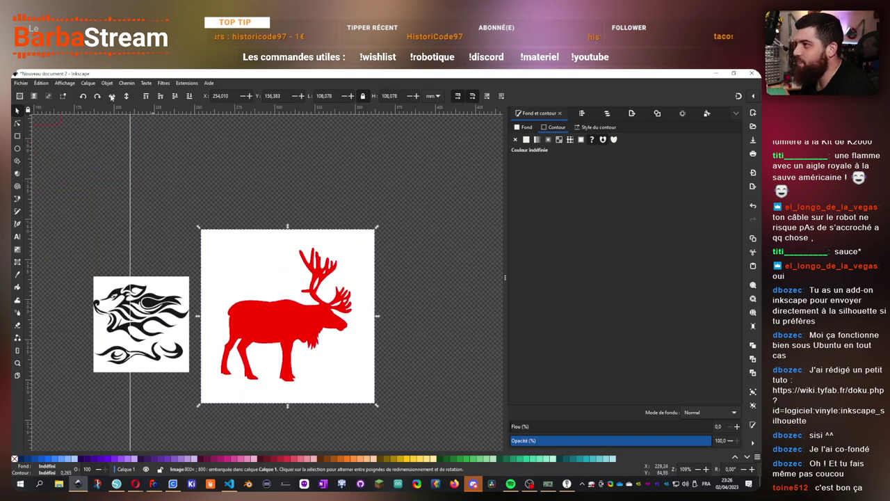
{"action": "left_click", "coordinate": [112, 96]}
Vectorize the caribou image with a brightness threshold of 0.450, move the traced shape aside and delete the source bitmap
{"action": "left_click", "coordinate": [162, 84]}
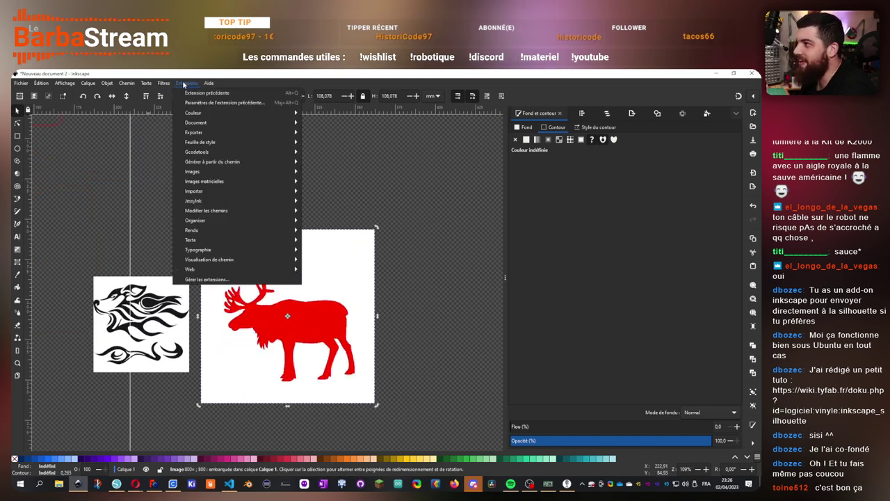
{"action": "mouse_move", "coordinate": [205, 172]}
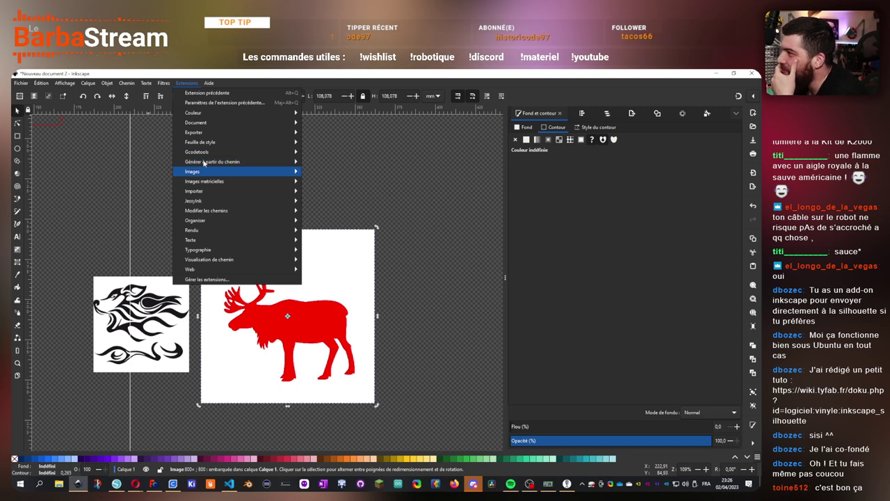
{"action": "mouse_move", "coordinate": [127, 83]}
{"action": "left_click", "coordinate": [146, 112]}
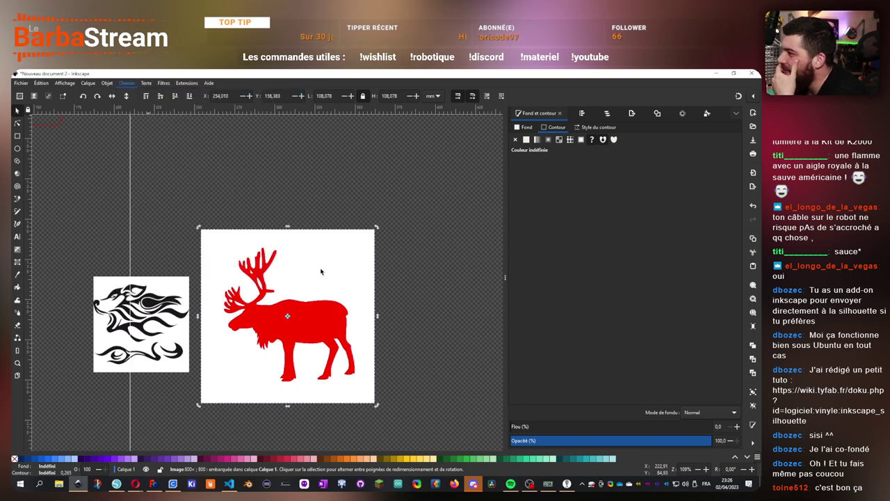
{"action": "left_click", "coordinate": [632, 440]}
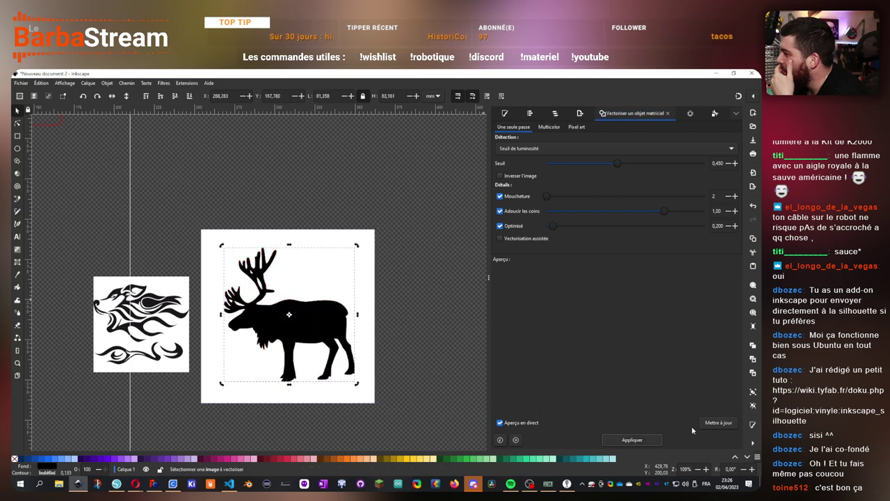
{"action": "left_click_drag", "start_coordinate": [304, 322], "coordinate": [229, 213]}
{"action": "left_click", "coordinate": [327, 326]}
{"action": "key", "text": "Delete"}
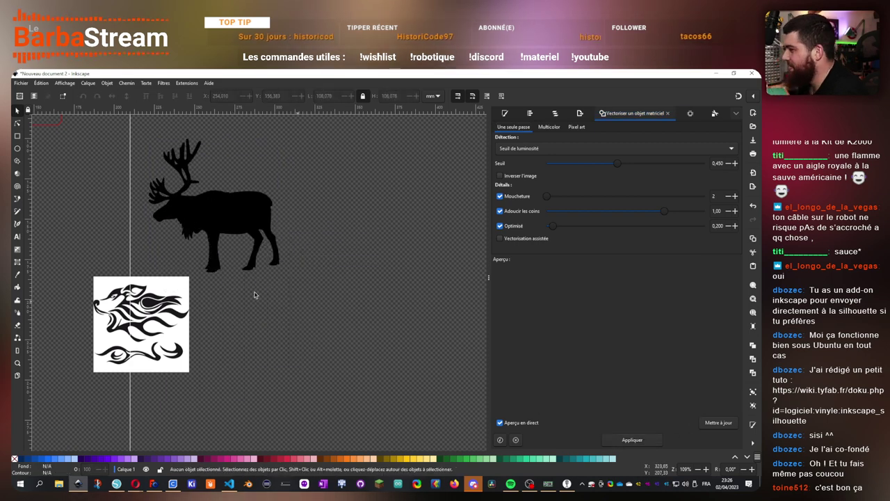
Vectorize the flaming wolf-head image with a brightness threshold of 0.450, move the tracing aside and delete the source bitmap
{"action": "left_click", "coordinate": [164, 306]}
{"action": "left_click", "coordinate": [127, 83]}
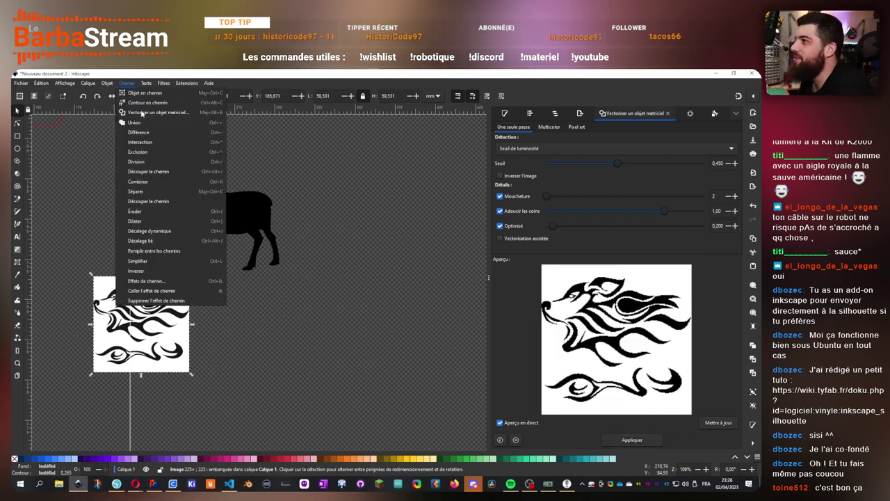
{"action": "left_click", "coordinate": [146, 110]}
{"action": "left_click", "coordinate": [632, 440]}
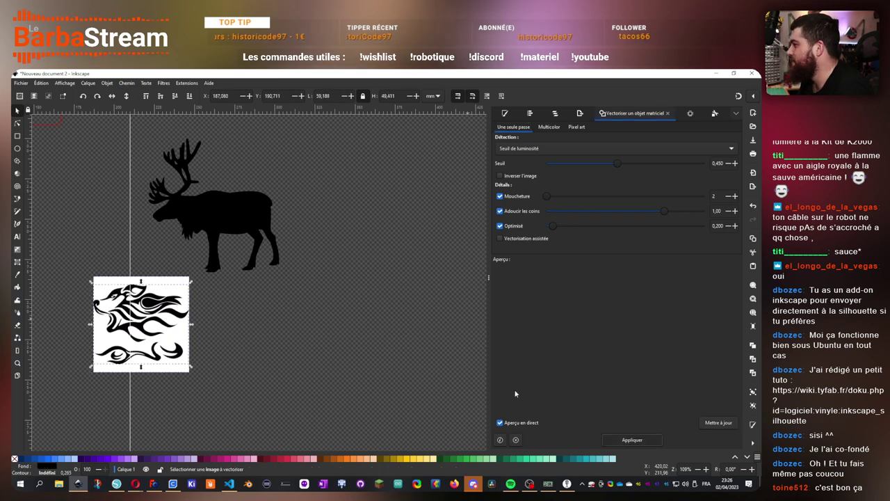
{"action": "left_click_drag", "start_coordinate": [123, 315], "coordinate": [342, 338]}
{"action": "left_click", "coordinate": [176, 334]}
{"action": "key", "text": "Delete"}
Delete the nodes of the separate flame ornament below the traced wolf head
{"action": "left_click", "coordinate": [111, 341]}
{"action": "scroll", "coordinate": [338, 341], "scroll_direction": "up", "scroll_amount": 2}
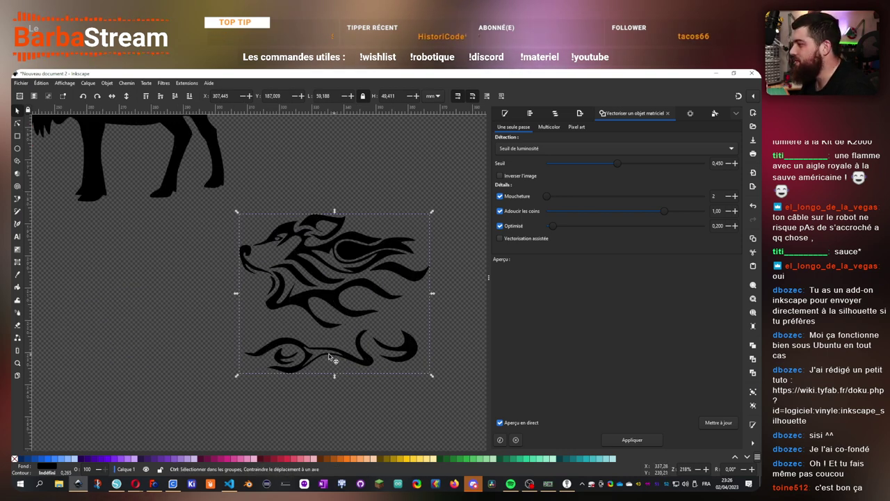
{"action": "double_click", "coordinate": [282, 348]}
{"action": "left_click_drag", "start_coordinate": [449, 395], "coordinate": [447, 392]}
{"action": "key", "text": "Delete"}
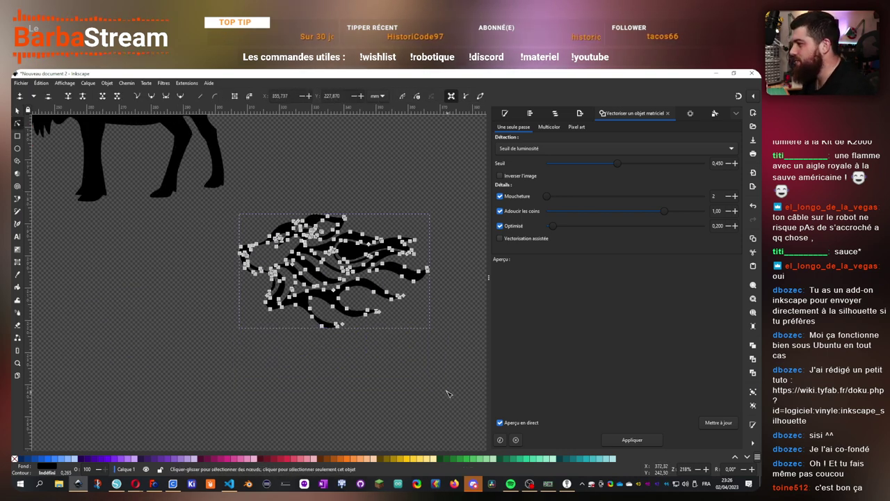
Delete the nodes forming the caribou's legs, belly and back, leaving its head and antlers
{"action": "scroll", "coordinate": [327, 350], "scroll_direction": "down", "scroll_amount": 2}
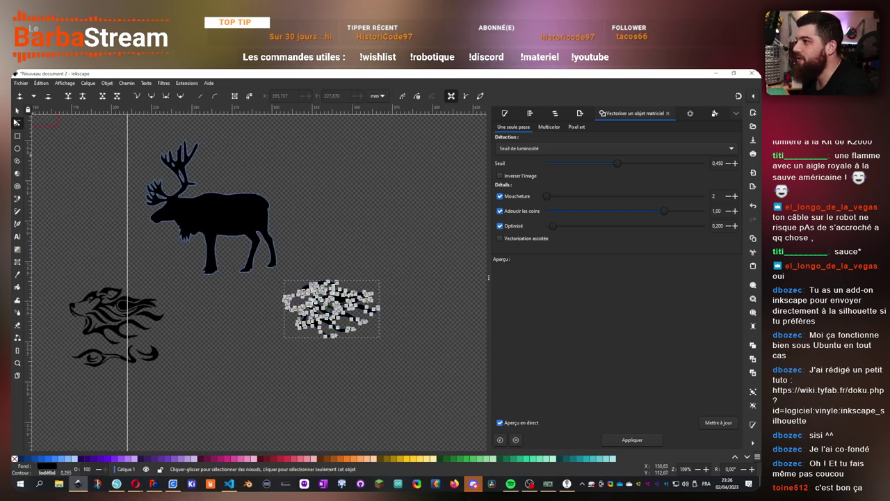
{"action": "left_click", "coordinate": [174, 212]}
{"action": "scroll", "coordinate": [173, 212], "scroll_direction": "up", "scroll_amount": 2}
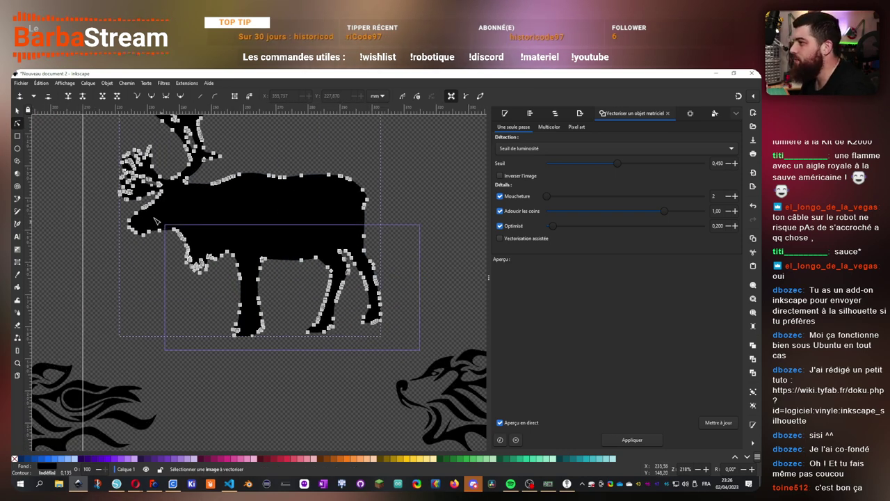
{"action": "left_click_drag", "start_coordinate": [156, 221], "coordinate": [156, 221]}
{"action": "key", "text": "Delete"}
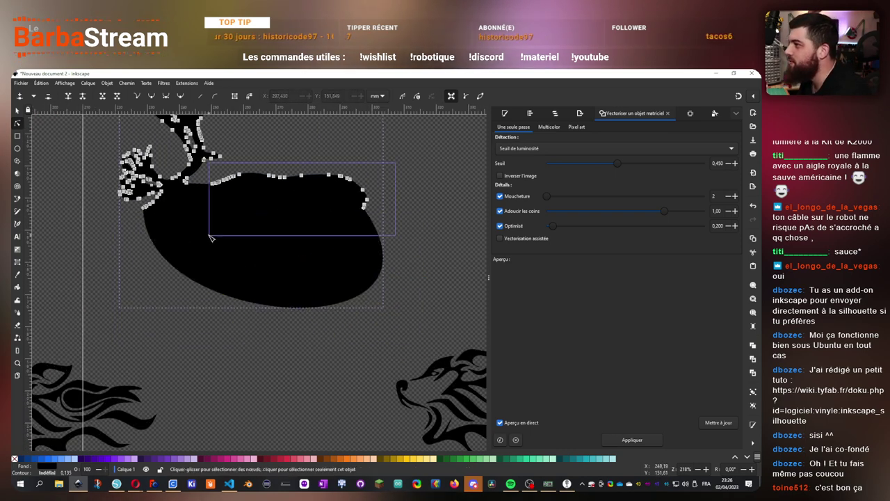
{"action": "left_click_drag", "start_coordinate": [211, 238], "coordinate": [210, 238]}
{"action": "key", "text": "Delete"}
Delete the remaining caribou head nodes just below the base of the antlers
{"action": "scroll", "coordinate": [226, 345], "scroll_direction": "up", "scroll_amount": 5}
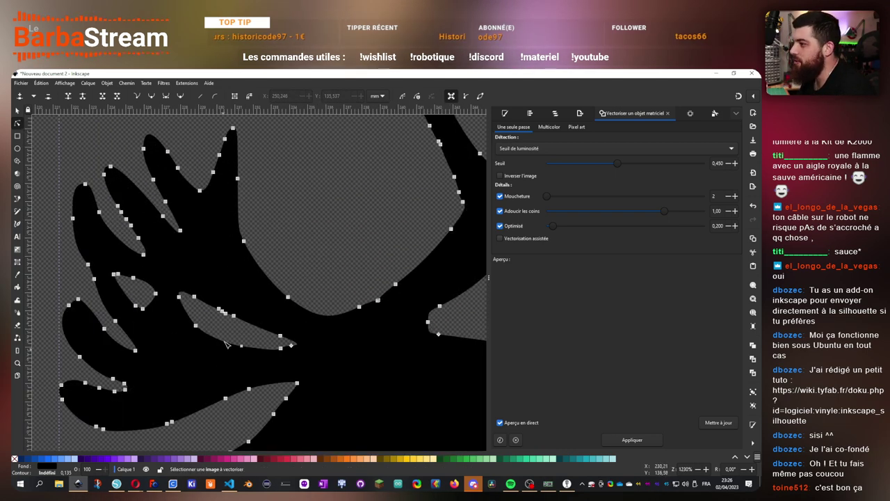
{"action": "scroll", "coordinate": [226, 345], "scroll_direction": "down", "scroll_amount": 2}
{"action": "left_click_drag", "start_coordinate": [203, 401], "coordinate": [203, 400]}
{"action": "key", "text": "Delete"}
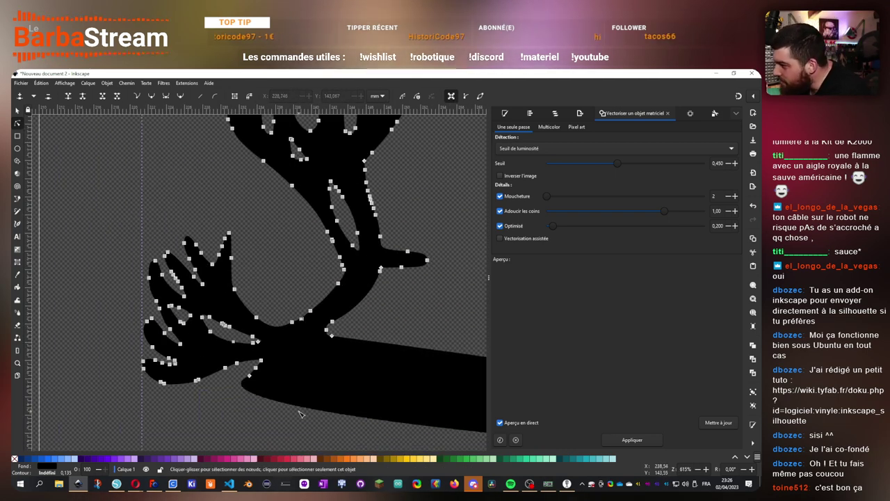
{"action": "left_click_drag", "start_coordinate": [245, 367], "coordinate": [244, 366]}
{"action": "key", "text": "Delete"}
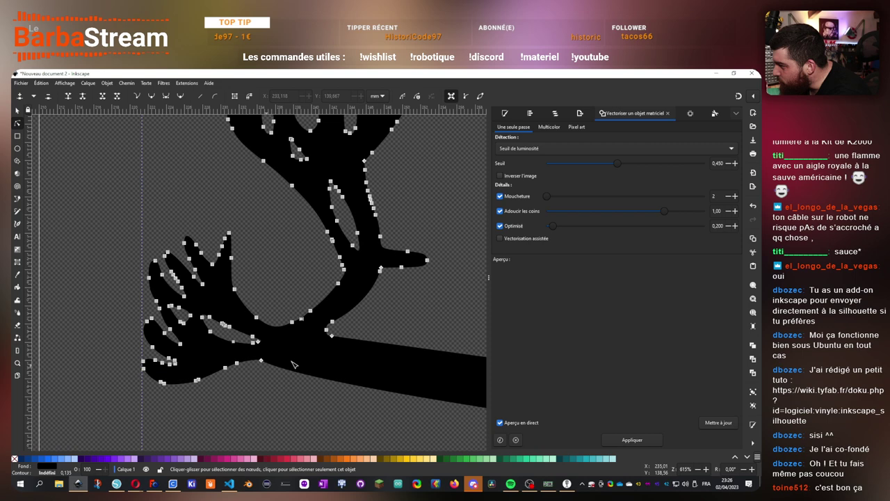
{"action": "left_click", "coordinate": [332, 336]}
{"action": "scroll", "coordinate": [263, 369], "scroll_direction": "down", "scroll_amount": 8}
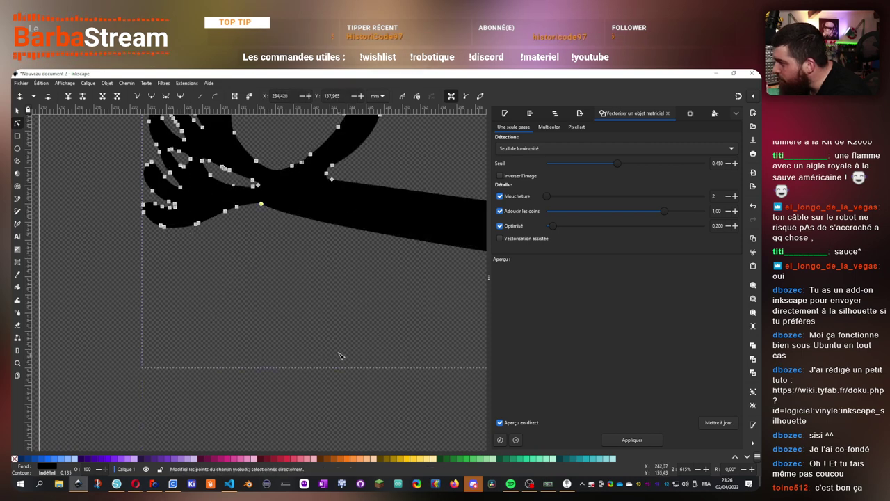
{"action": "scroll", "coordinate": [407, 361], "scroll_direction": "up", "scroll_amount": 6}
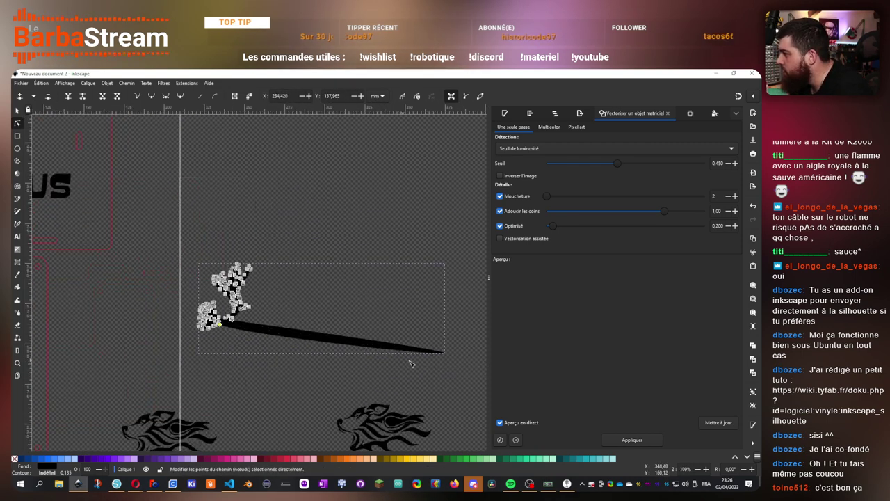
{"action": "scroll", "coordinate": [423, 348], "scroll_direction": "down", "scroll_amount": 4}
{"action": "scroll", "coordinate": [189, 309], "scroll_direction": "up", "scroll_amount": 4}
{"action": "scroll", "coordinate": [198, 309], "scroll_direction": "up", "scroll_amount": 1}
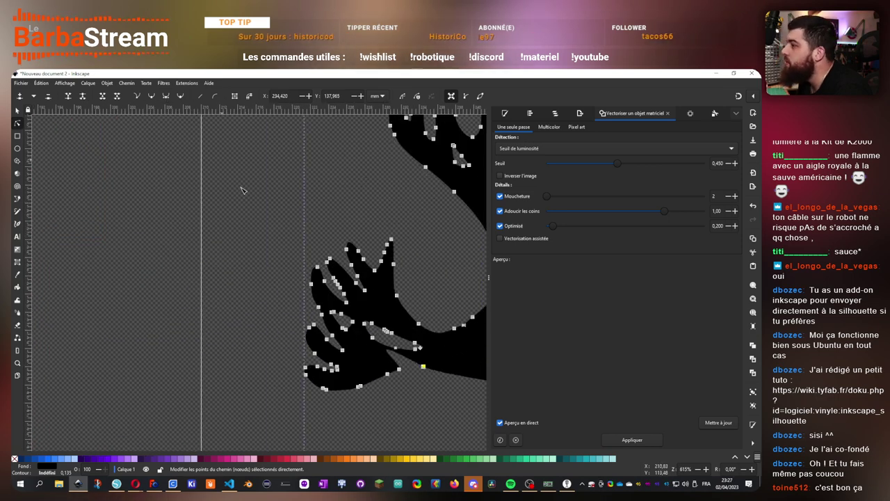
{"action": "scroll", "coordinate": [257, 252], "scroll_direction": "down", "scroll_amount": 3}
{"action": "scroll", "coordinate": [438, 280], "scroll_direction": "up", "scroll_amount": 2}
{"action": "key", "text": "ctrl+z"}
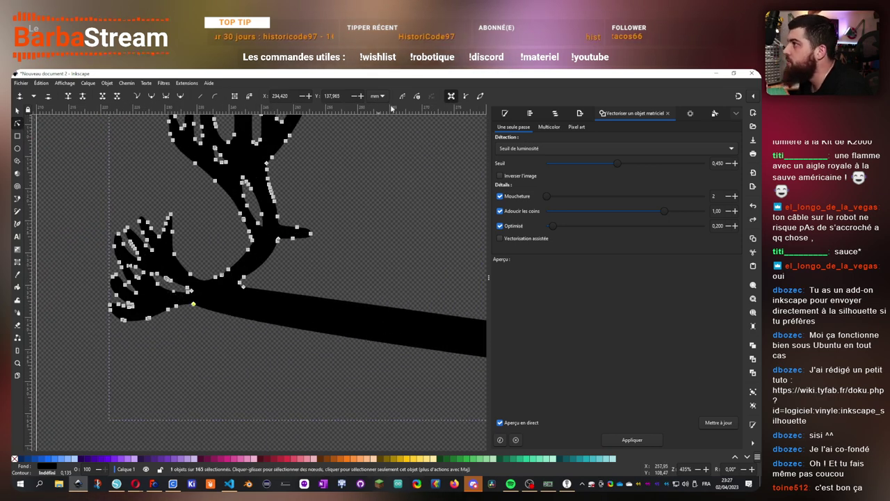
Show the node handles and pull in the long ones at the antlers' base to remove the leftover body wedge
{"action": "left_click", "coordinate": [464, 97]}
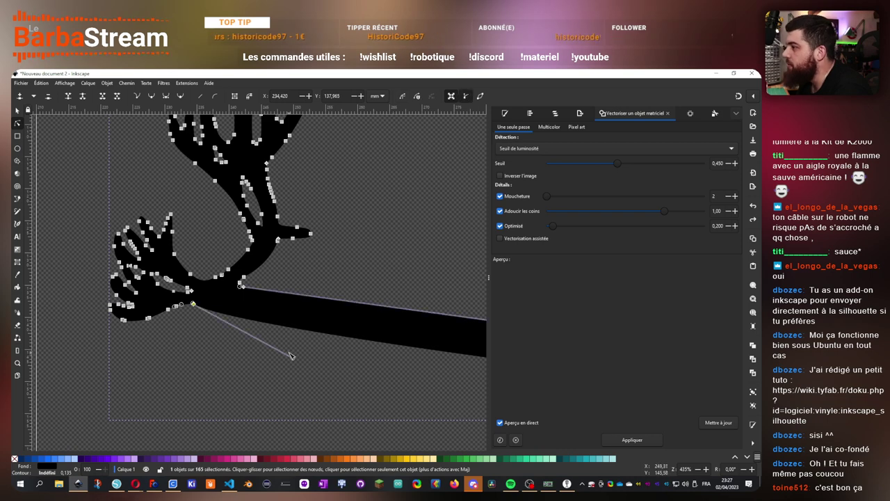
{"action": "left_click_drag", "start_coordinate": [291, 356], "coordinate": [207, 301]}
{"action": "scroll", "coordinate": [361, 325], "scroll_direction": "down", "scroll_amount": 4}
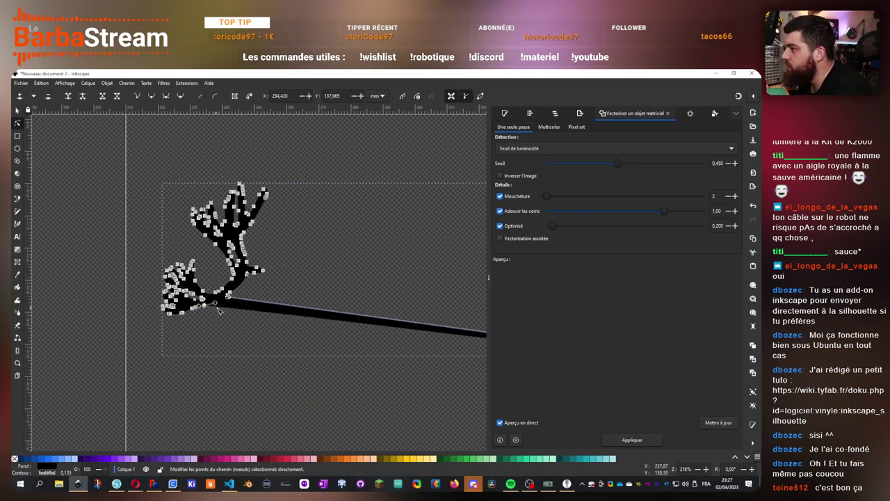
{"action": "scroll", "coordinate": [400, 335], "scroll_direction": "down", "scroll_amount": 6}
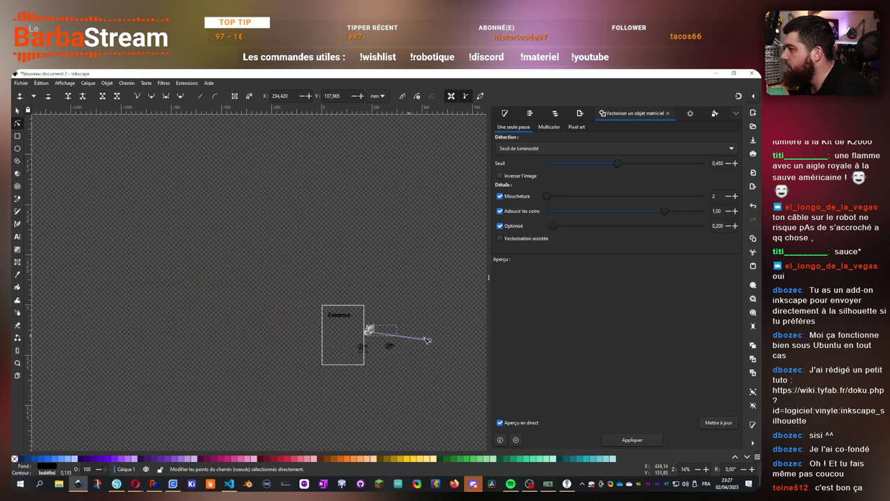
{"action": "left_click_drag", "start_coordinate": [427, 342], "coordinate": [257, 189]}
{"action": "scroll", "coordinate": [370, 334], "scroll_direction": "up", "scroll_amount": 12}
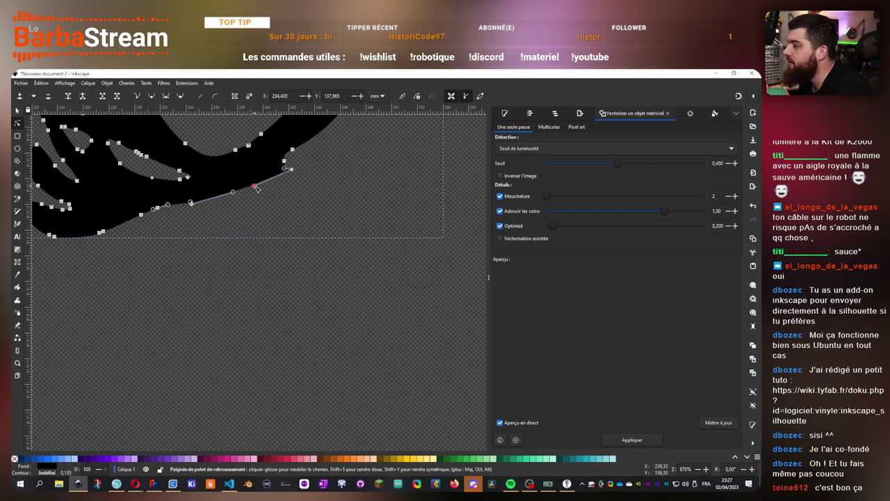
{"action": "scroll", "coordinate": [368, 220], "scroll_direction": "down", "scroll_amount": 8}
{"action": "scroll", "coordinate": [362, 219], "scroll_direction": "up", "scroll_amount": 4}
{"action": "scroll", "coordinate": [360, 219], "scroll_direction": "down", "scroll_amount": 2}
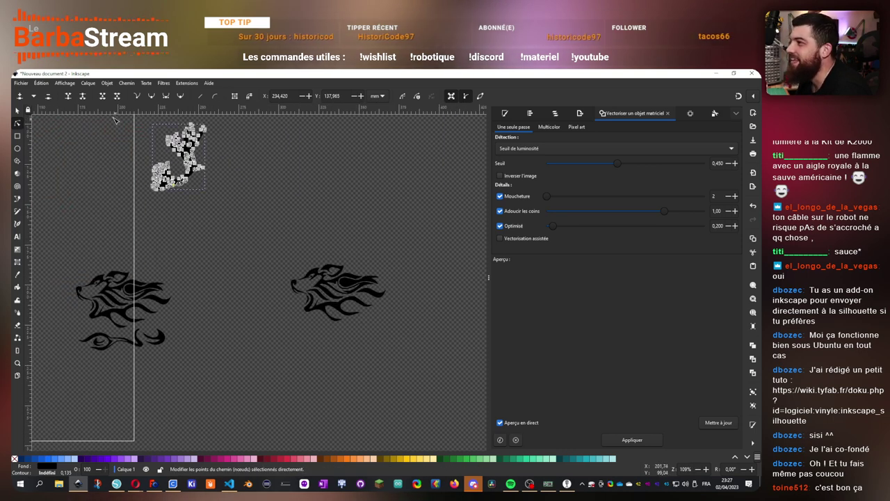
Move the isolated antlers to just above the traced wolf head that has no ornament beneath it
{"action": "left_click", "coordinate": [17, 111]}
{"action": "left_click_drag", "start_coordinate": [192, 164], "coordinate": [341, 236]}
{"action": "scroll", "coordinate": [338, 247], "scroll_direction": "up", "scroll_amount": 3}
{"action": "scroll", "coordinate": [333, 260], "scroll_direction": "up", "scroll_amount": 2}
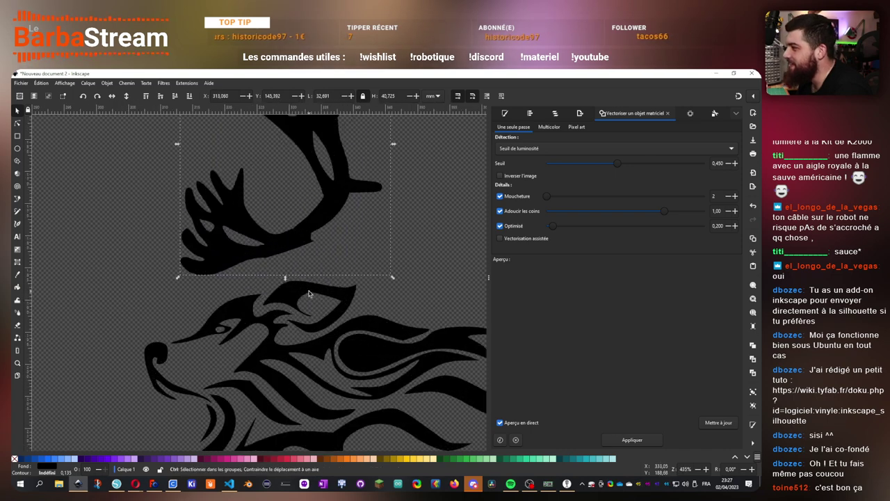
Break the traced wolf-head path apart into separate shapes
{"action": "left_click", "coordinate": [294, 294]}
{"action": "key", "text": "n"}
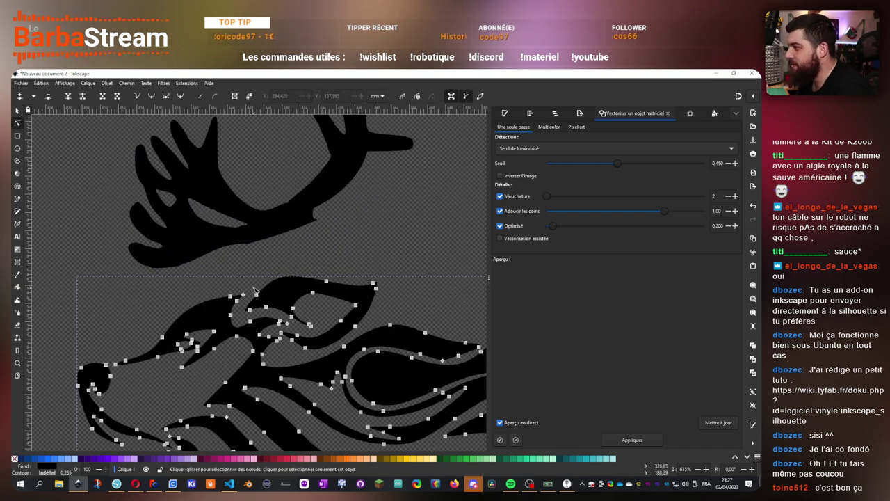
{"action": "scroll", "coordinate": [255, 290], "scroll_direction": "down", "scroll_amount": 3}
{"action": "left_click", "coordinate": [126, 83]}
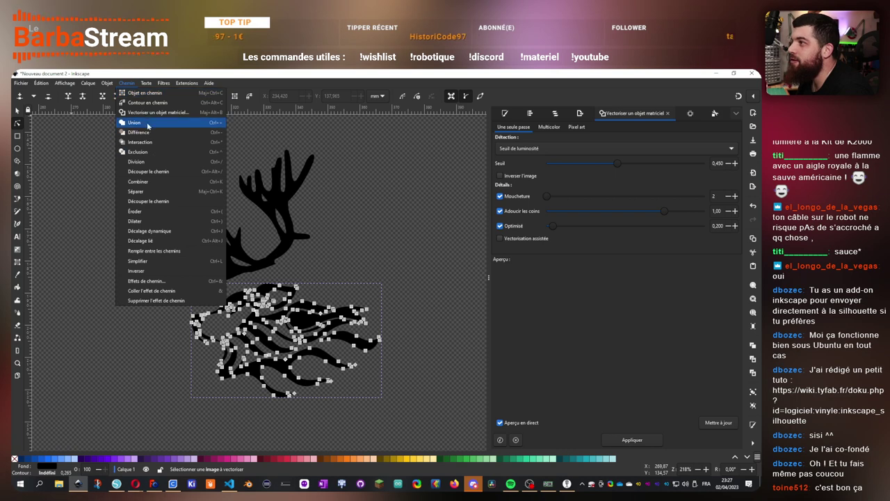
{"action": "left_click", "coordinate": [155, 190]}
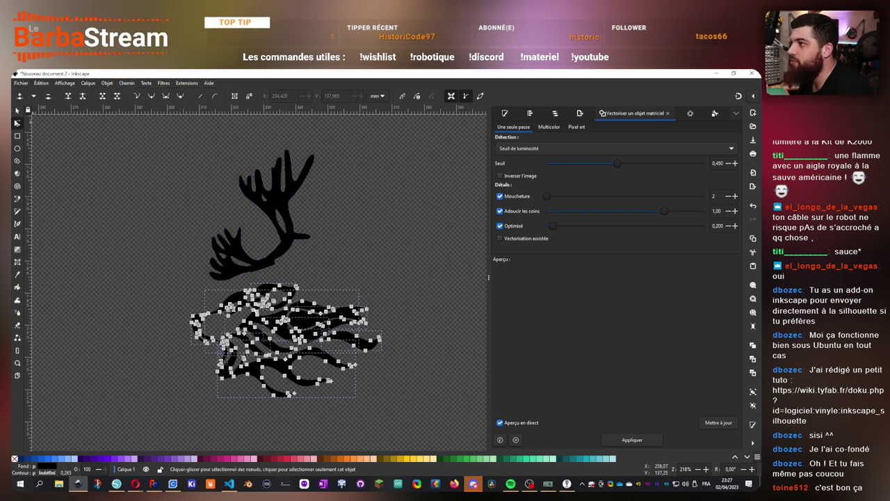
Scale the wolf's ear shape down to about 11.3 by 6.3 mm
{"action": "key", "text": "s"}
{"action": "scroll", "coordinate": [265, 307], "scroll_direction": "up", "scroll_amount": 4}
{"action": "left_click", "coordinate": [330, 279]}
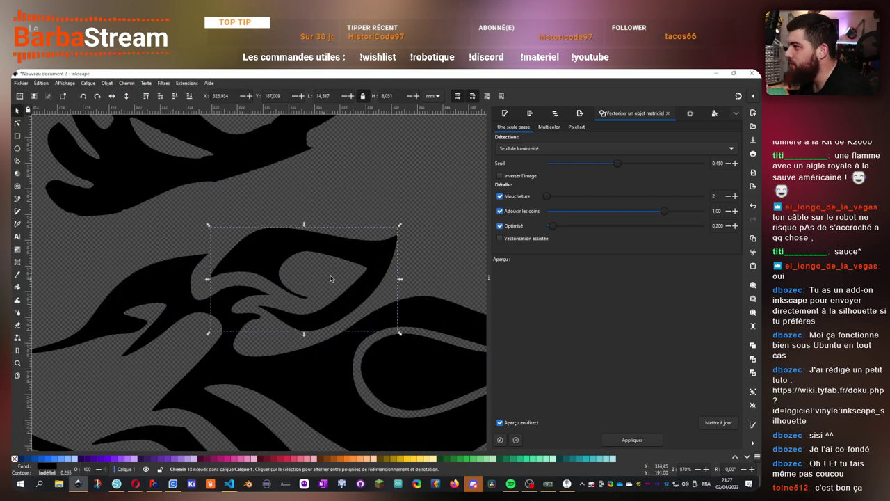
{"action": "left_click_drag", "start_coordinate": [404, 228], "coordinate": [347, 265]}
{"action": "key", "text": "Escape"}
{"action": "scroll", "coordinate": [344, 266], "scroll_direction": "down", "scroll_amount": 2}
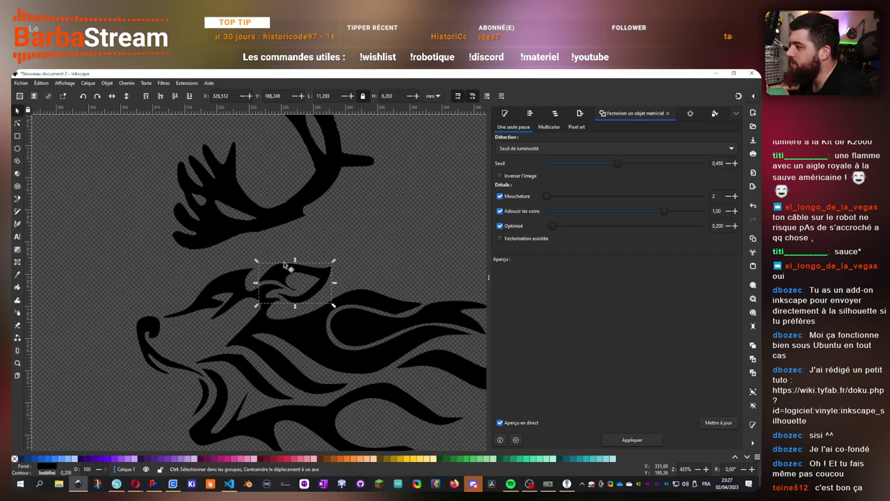
Place the antlers on the wolf's forehead, just in front of the ear
{"action": "left_click_drag", "start_coordinate": [281, 219], "coordinate": [230, 274]}
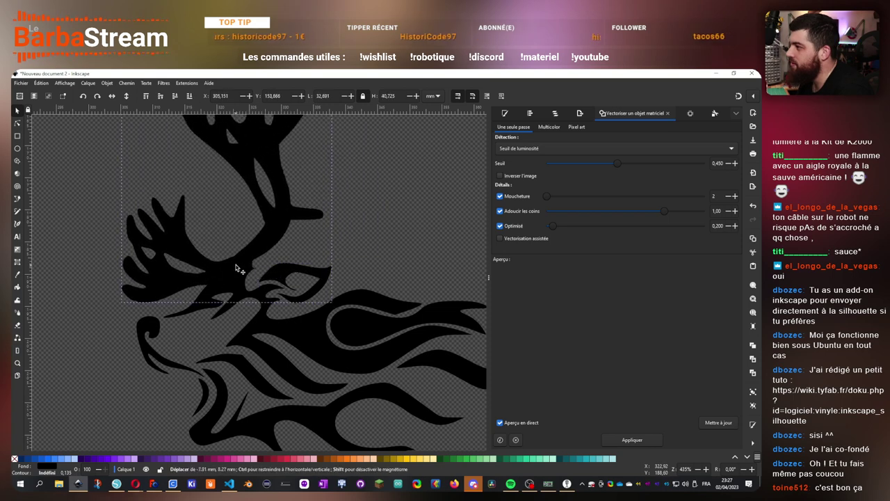
{"action": "scroll", "coordinate": [286, 266], "scroll_direction": "down", "scroll_amount": 2}
{"action": "scroll", "coordinate": [291, 261], "scroll_direction": "up", "scroll_amount": 1}
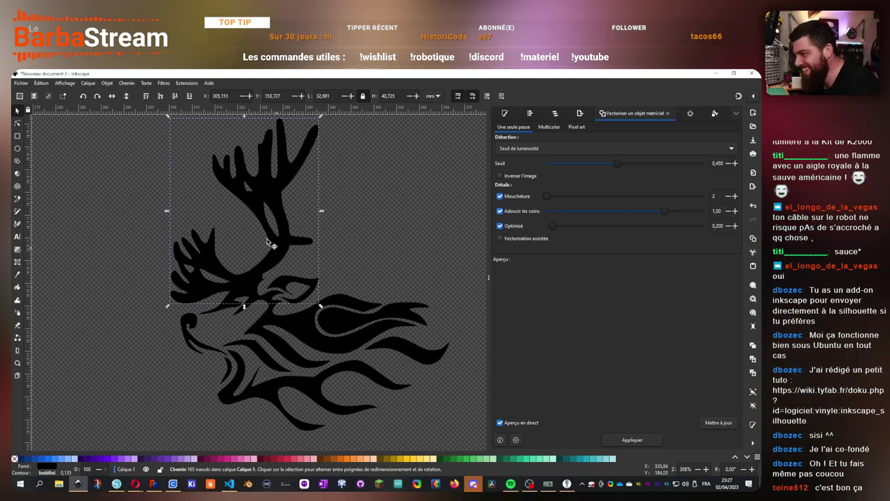
{"action": "left_click_drag", "start_coordinate": [262, 279], "coordinate": [260, 280]}
{"action": "scroll", "coordinate": [284, 254], "scroll_direction": "up", "scroll_amount": 3}
{"action": "scroll", "coordinate": [275, 298], "scroll_direction": "down", "scroll_amount": 2}
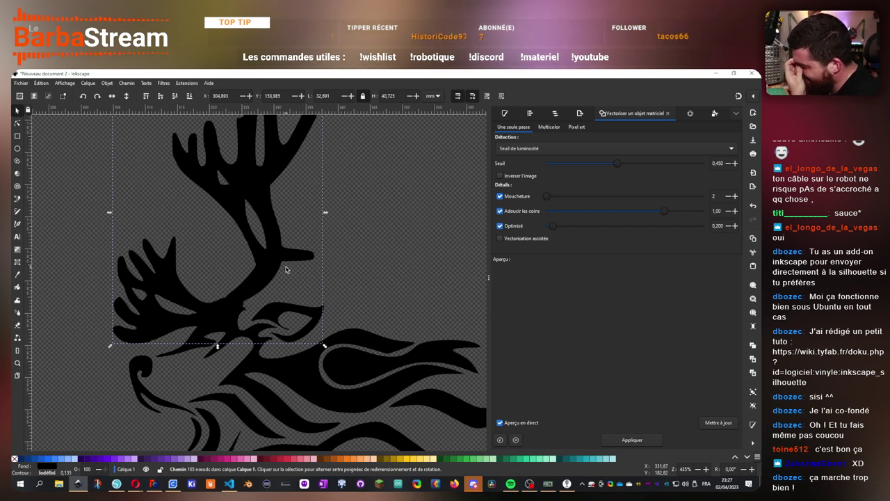
{"action": "scroll", "coordinate": [250, 292], "scroll_direction": "up", "scroll_amount": 1}
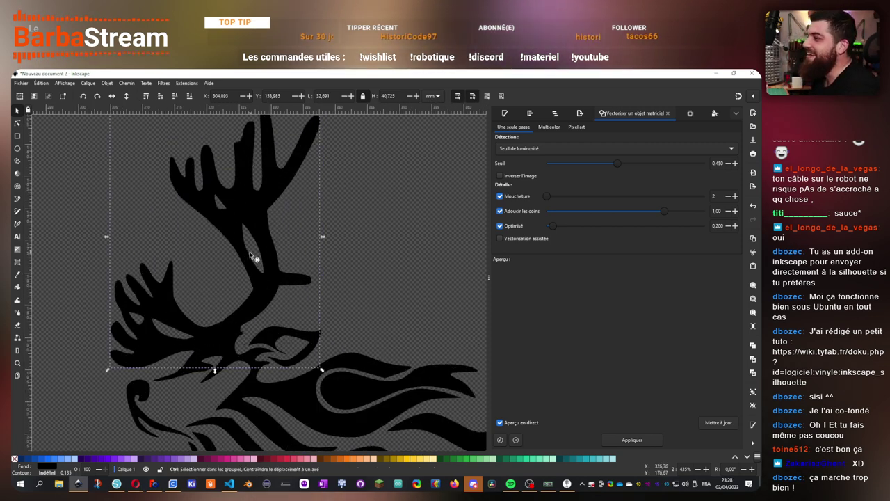
Scale the antlers down to about 28.7 by 35.8 mm, rotate them clockwise and reposition them above the forehead
{"action": "scroll", "coordinate": [245, 306], "scroll_direction": "down", "scroll_amount": 1}
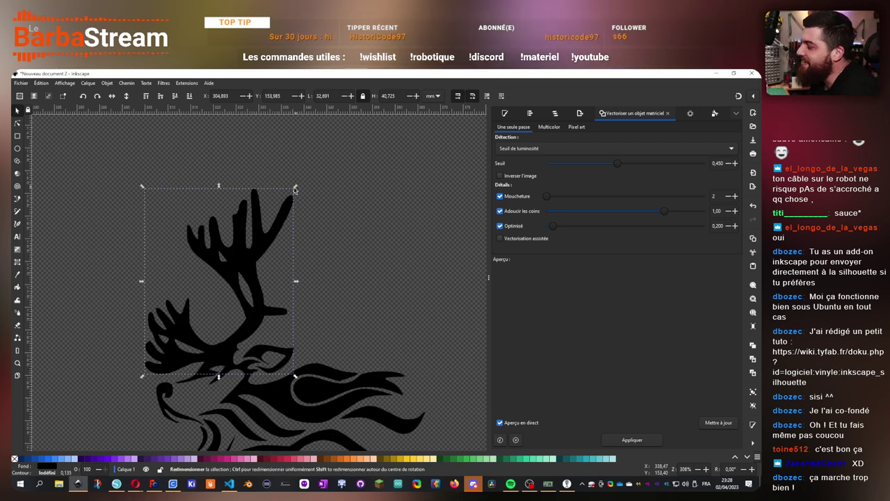
{"action": "left_click_drag", "start_coordinate": [298, 185], "coordinate": [276, 208]}
{"action": "scroll", "coordinate": [209, 341], "scroll_direction": "up", "scroll_amount": 1}
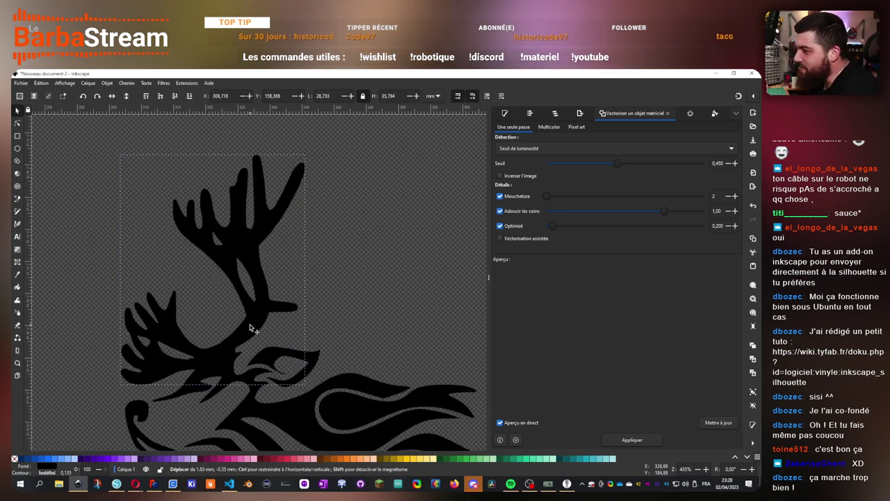
{"action": "left_click_drag", "start_coordinate": [308, 153], "coordinate": [326, 197]}
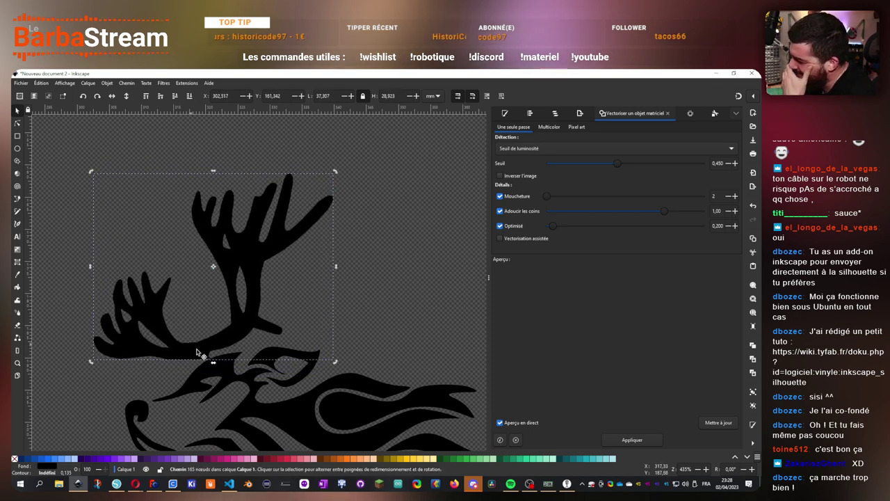
{"action": "left_click_drag", "start_coordinate": [223, 348], "coordinate": [270, 335]}
Delete the protruding corner node at the antlers' base and adjust the neighbouring node's handle to smooth the curve
{"action": "scroll", "coordinate": [268, 334], "scroll_direction": "up", "scroll_amount": 4, "text": "ctrl"}
{"action": "key", "text": "n"}
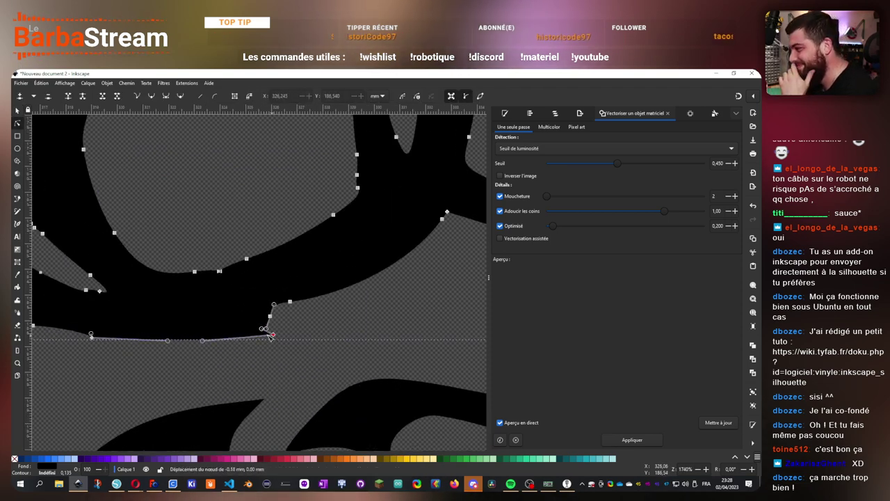
{"action": "key", "text": "Delete"}
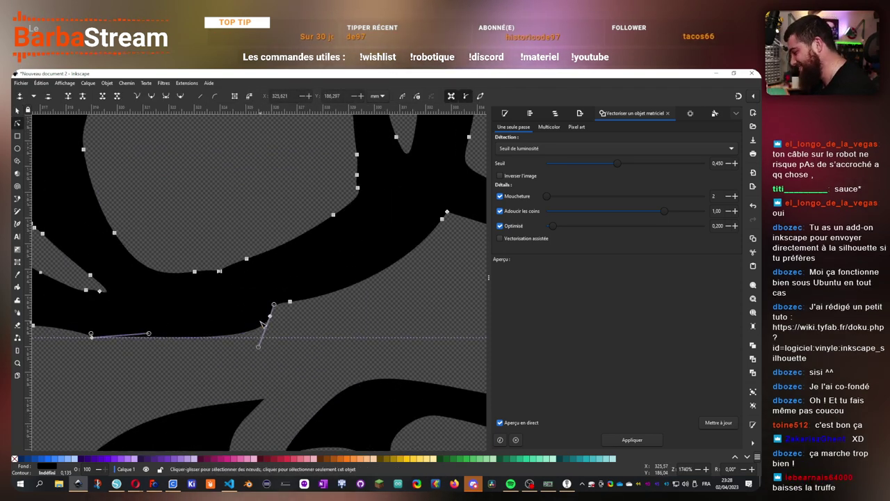
{"action": "left_click_drag", "start_coordinate": [258, 347], "coordinate": [229, 356]}
{"action": "scroll", "coordinate": [232, 337], "scroll_direction": "down", "scroll_amount": 2}
{"action": "left_click", "coordinate": [18, 111]}
{"action": "scroll", "coordinate": [290, 363], "scroll_direction": "down", "scroll_amount": 5}
{"action": "scroll", "coordinate": [276, 389], "scroll_direction": "up", "scroll_amount": 3}
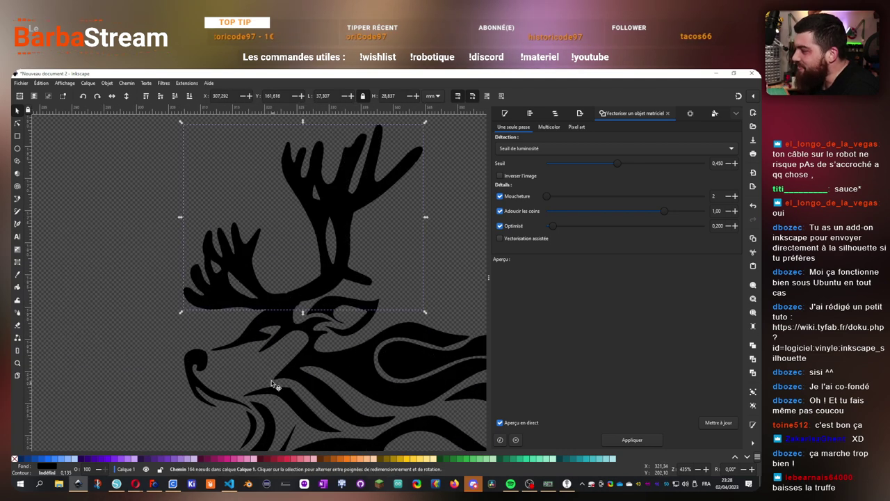
{"action": "left_click", "coordinate": [217, 370]}
{"action": "scroll", "coordinate": [200, 370], "scroll_direction": "up", "scroll_amount": 2}
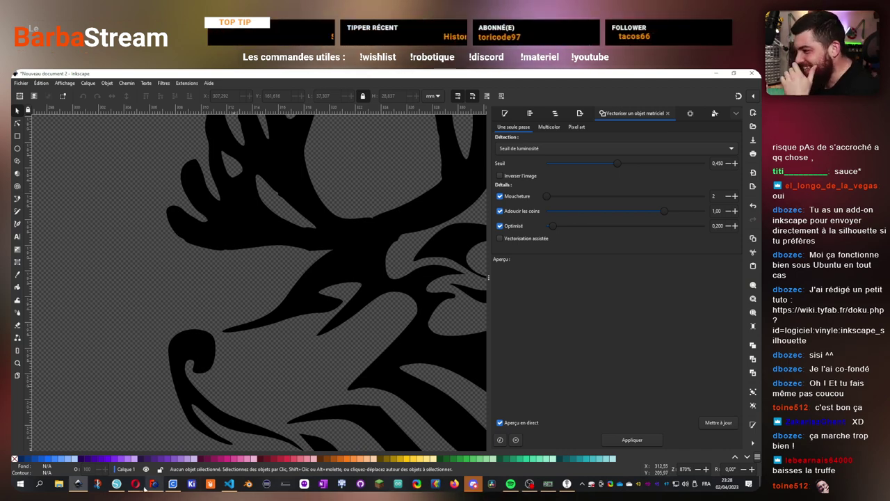
{"action": "mouse_move", "coordinate": [136, 484]}
{"action": "left_click", "coordinate": [70, 449]}
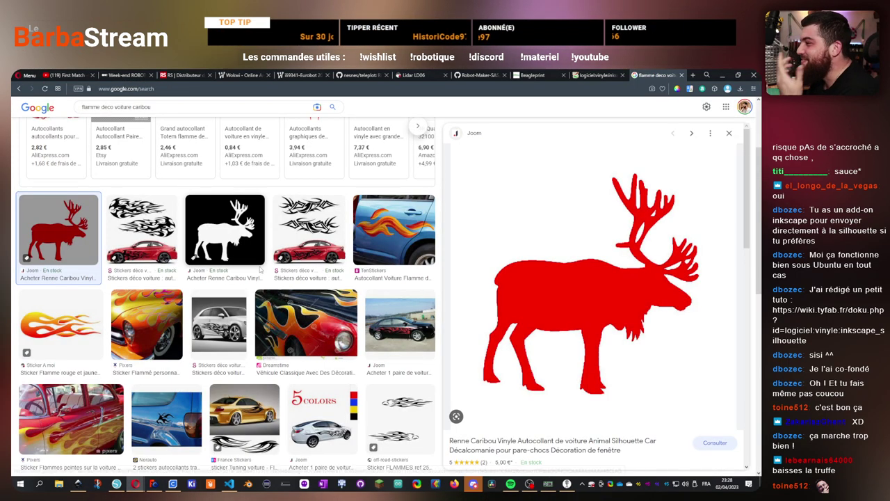
{"action": "scroll", "coordinate": [713, 337], "scroll_direction": "up", "scroll_amount": 3}
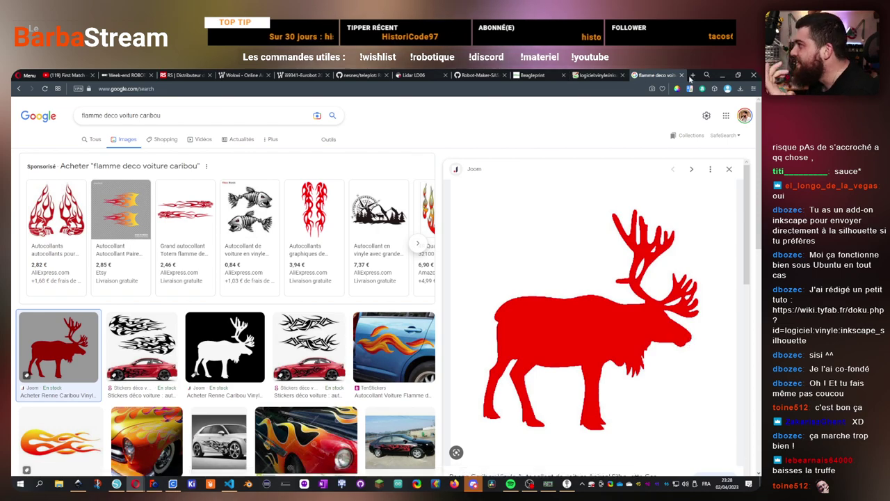
{"action": "key", "text": "alt+Tab"}
{"action": "scroll", "coordinate": [232, 260], "scroll_direction": "down", "scroll_amount": 6}
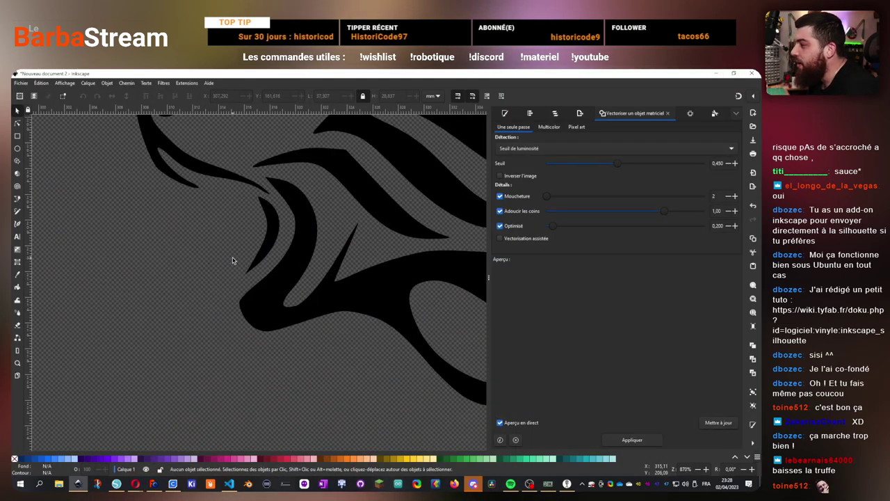
Paste a copy of the original wolf head artwork and place it clear of the caribou head, below and to its right
{"action": "scroll", "coordinate": [248, 286], "scroll_direction": "up", "scroll_amount": 5}
{"action": "scroll", "coordinate": [248, 286], "scroll_direction": "down", "scroll_amount": 5}
{"action": "scroll", "coordinate": [248, 286], "scroll_direction": "up", "scroll_amount": 4}
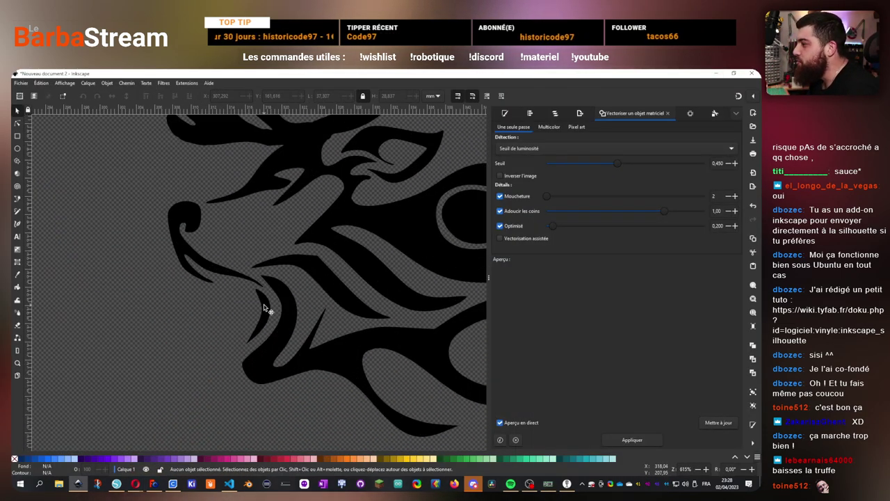
{"action": "scroll", "coordinate": [209, 306], "scroll_direction": "down", "scroll_amount": 3}
{"action": "left_click_drag", "start_coordinate": [140, 261], "coordinate": [395, 240]}
{"action": "left_click", "coordinate": [146, 376]}
{"action": "left_click_drag", "start_coordinate": [146, 375], "coordinate": [258, 303]}
{"action": "left_click_drag", "start_coordinate": [403, 352], "coordinate": [198, 322]}
{"action": "key", "text": "ctrl+v"}
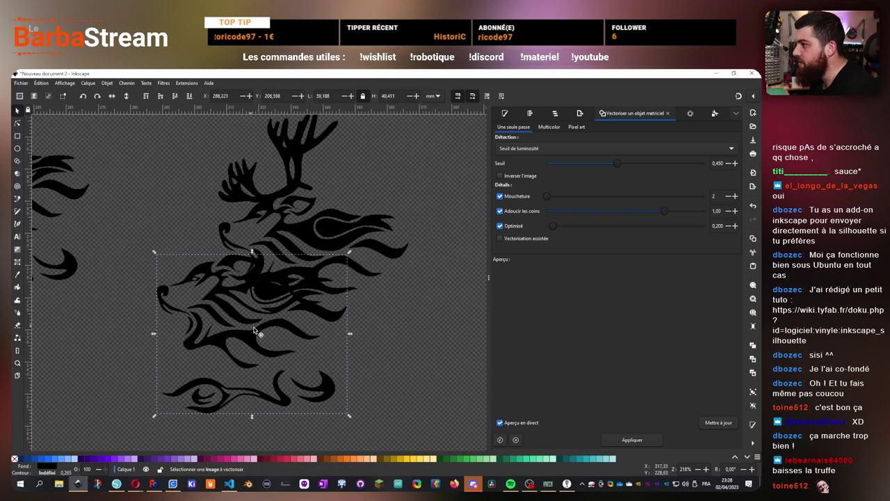
{"action": "scroll", "coordinate": [302, 365], "scroll_direction": "down", "scroll_amount": 2}
{"action": "left_click_drag", "start_coordinate": [306, 363], "coordinate": [309, 309]}
Copy the 13 nodes of the crescent-shaped flame in the duplicate artwork and paste them as a separate shape near the caribou head
{"action": "scroll", "coordinate": [409, 402], "scroll_direction": "up", "scroll_amount": 2}
{"action": "key", "text": "n"}
{"action": "scroll", "coordinate": [405, 413], "scroll_direction": "up", "scroll_amount": 2}
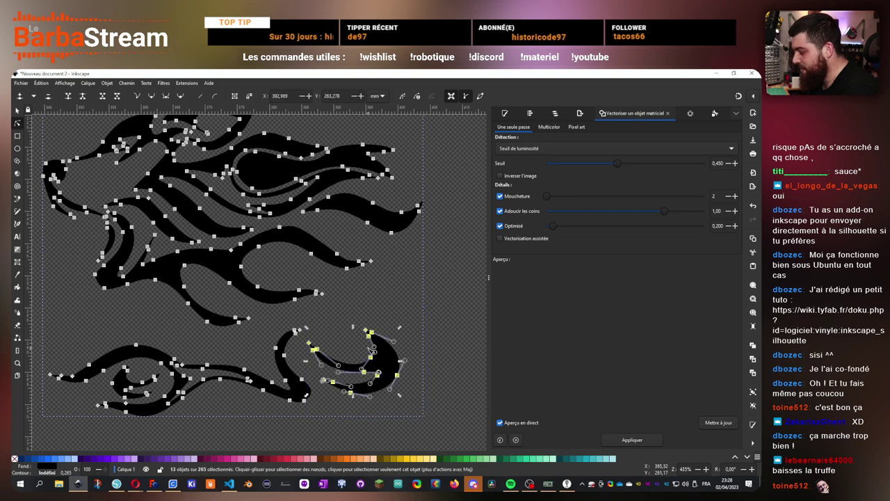
{"action": "left_click", "coordinate": [17, 110]}
{"action": "left_click", "coordinate": [439, 313]}
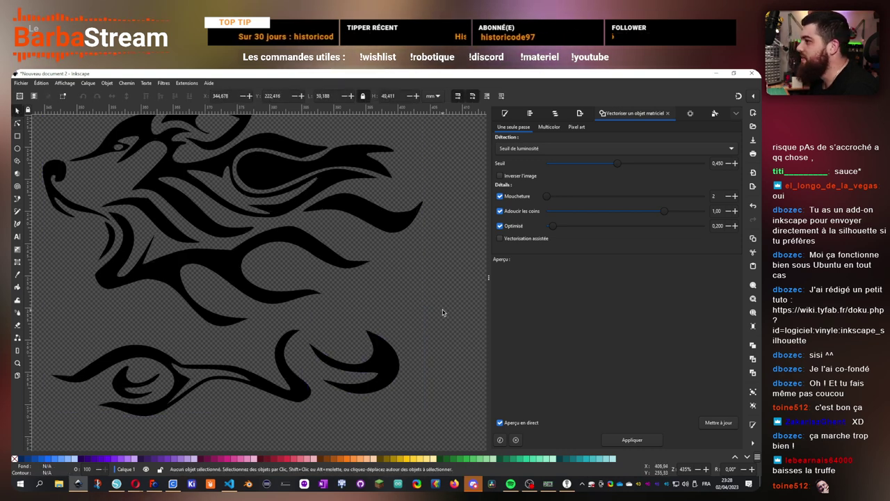
{"action": "scroll", "coordinate": [282, 300], "scroll_direction": "down", "scroll_amount": 4}
{"action": "left_click", "coordinate": [279, 312]}
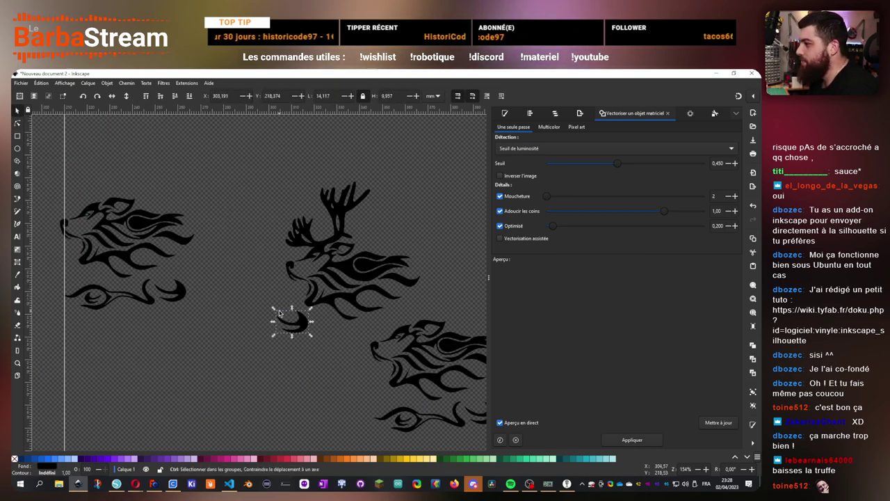
Move the crescent flame under the caribou's muzzle, scale it to about 10.5 by 7.4 mm and flip it horizontally
{"action": "scroll", "coordinate": [279, 312], "scroll_direction": "up", "scroll_amount": 3}
{"action": "left_click_drag", "start_coordinate": [352, 354], "coordinate": [324, 272]}
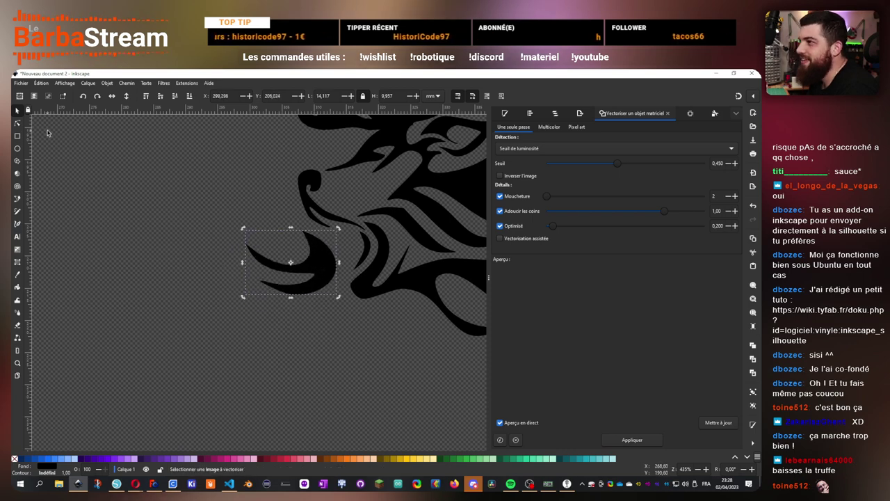
{"action": "scroll", "coordinate": [357, 256], "scroll_direction": "up", "scroll_amount": 2}
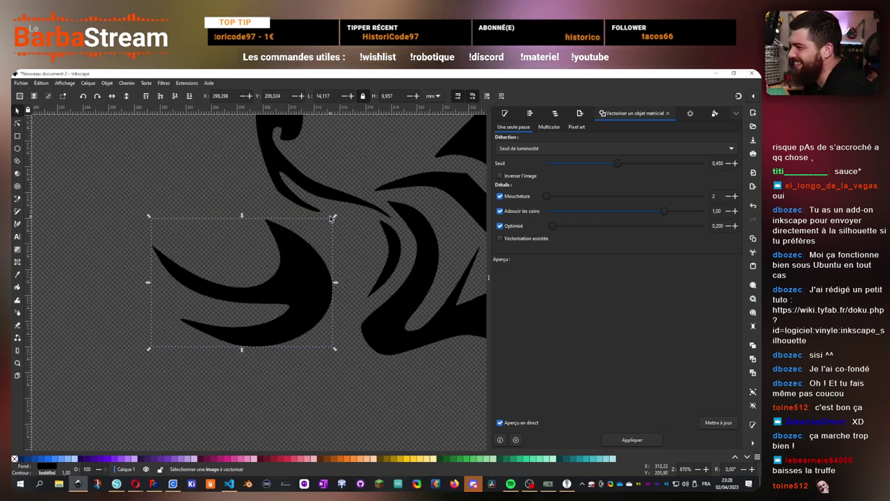
{"action": "left_click_drag", "start_coordinate": [339, 214], "coordinate": [286, 243]}
{"action": "left_click_drag", "start_coordinate": [277, 297], "coordinate": [299, 283]}
{"action": "left_click", "coordinate": [111, 96]}
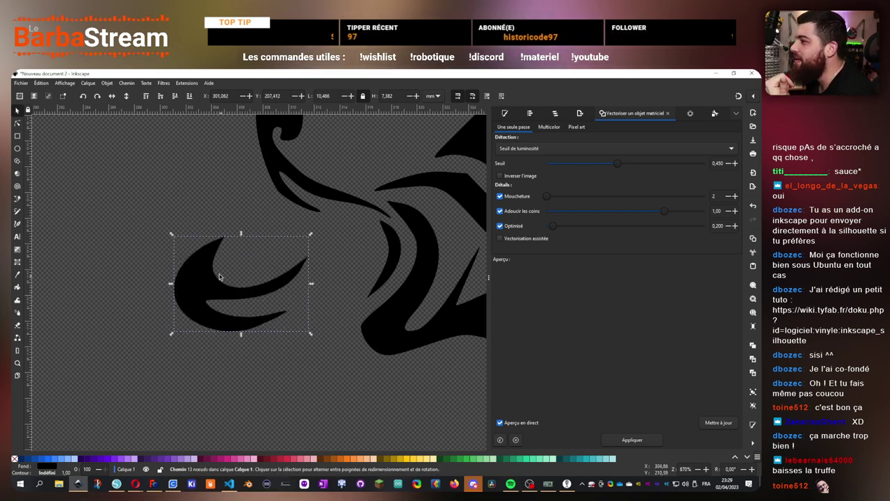
Rotate the crescent flame clockwise so its points face down and fit it directly under the muzzle
{"action": "key", "text": "Right"}
{"action": "key", "text": "Right"}
{"action": "key", "text": "Right"}
{"action": "key", "text": "Up"}
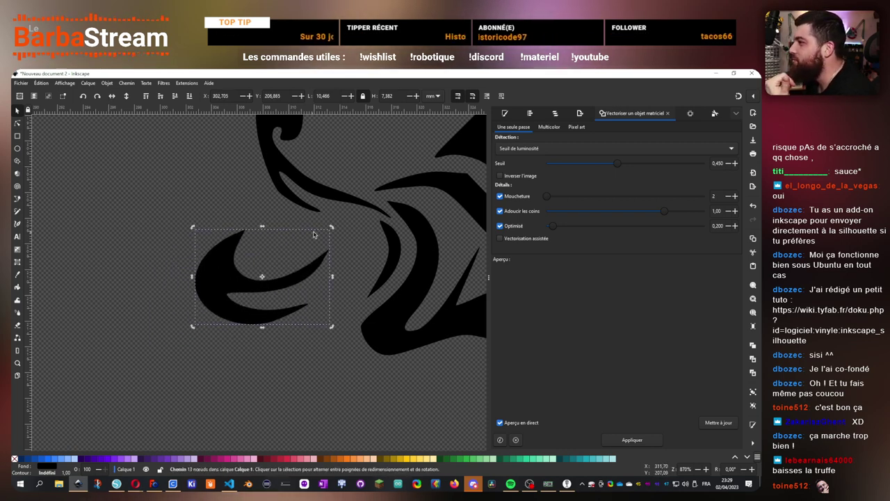
{"action": "left_click_drag", "start_coordinate": [333, 231], "coordinate": [315, 320]}
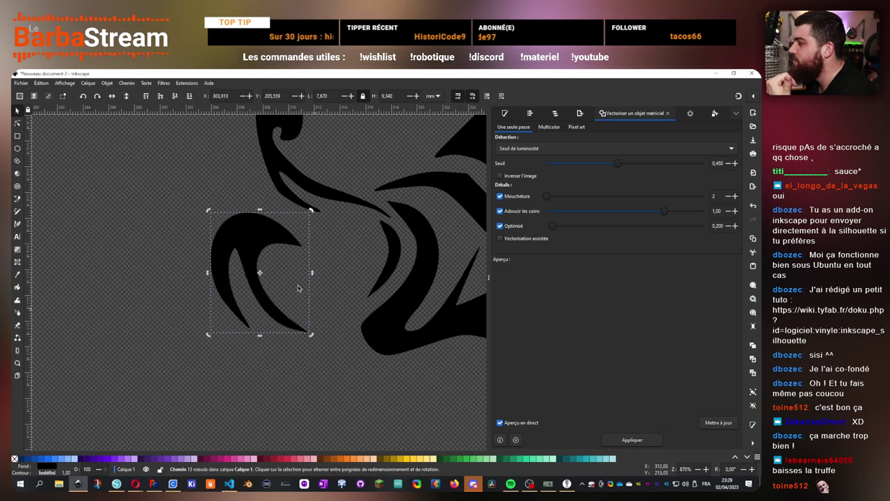
{"action": "left_click_drag", "start_coordinate": [265, 242], "coordinate": [299, 224]}
{"action": "scroll", "coordinate": [293, 252], "scroll_direction": "down", "scroll_amount": 3}
{"action": "left_click", "coordinate": [268, 350]}
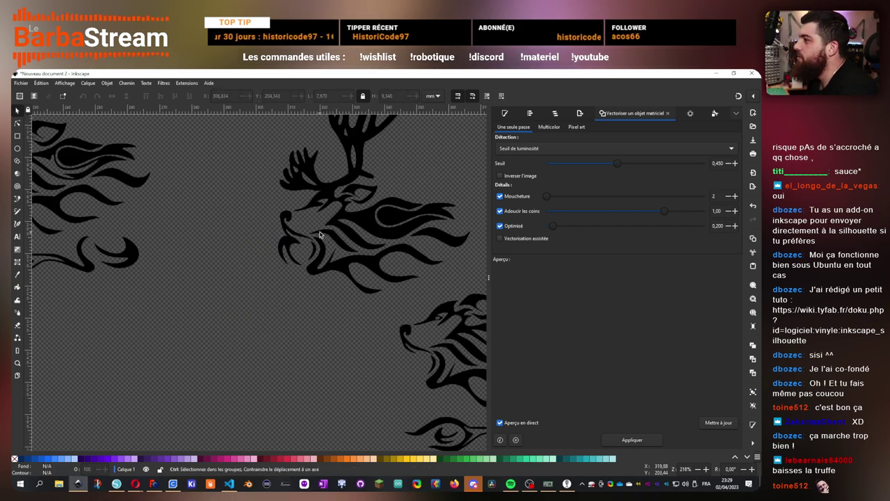
{"action": "scroll", "coordinate": [341, 222], "scroll_direction": "up", "scroll_amount": 3}
{"action": "left_click_drag", "start_coordinate": [206, 265], "coordinate": [199, 240]}
{"action": "scroll", "coordinate": [229, 274], "scroll_direction": "down", "scroll_amount": 3}
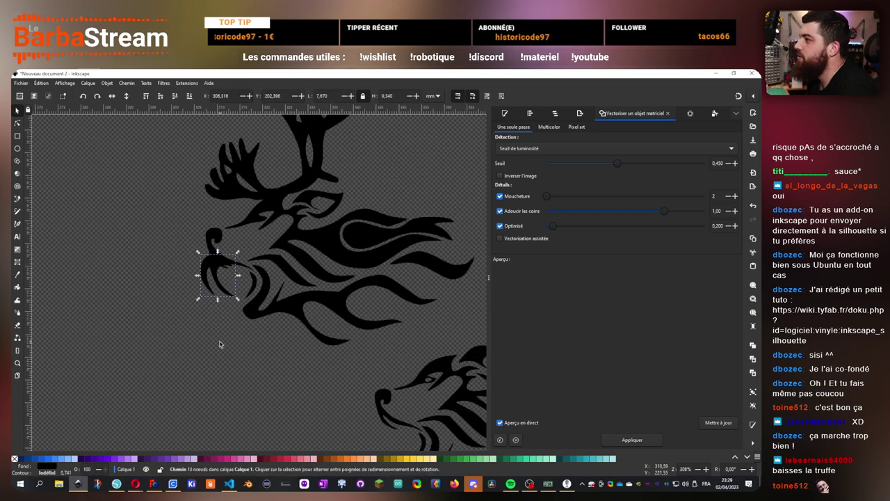
Pull the crescent flame away from the muzzle, rotate it further clockwise and place it just in front of the lower jaw
{"action": "key", "text": "Escape"}
{"action": "scroll", "coordinate": [233, 309], "scroll_direction": "down", "scroll_amount": 2}
{"action": "scroll", "coordinate": [201, 293], "scroll_direction": "up", "scroll_amount": 4}
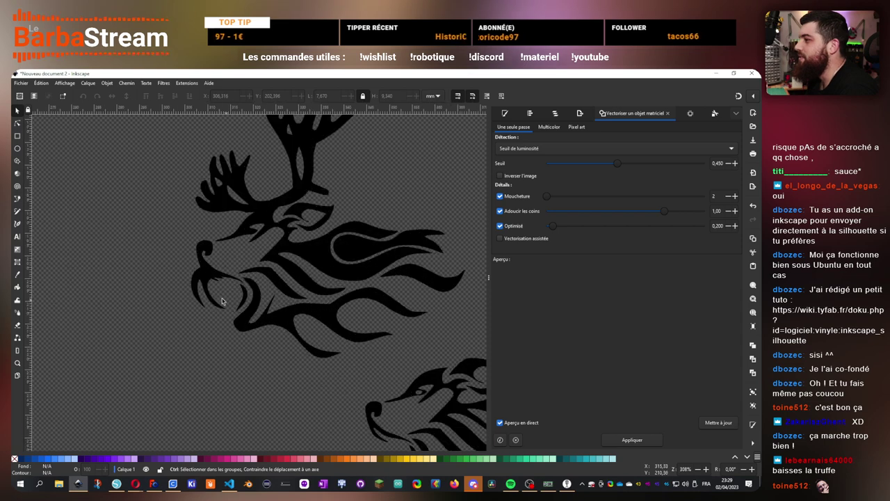
{"action": "left_click_drag", "start_coordinate": [178, 289], "coordinate": [180, 298]}
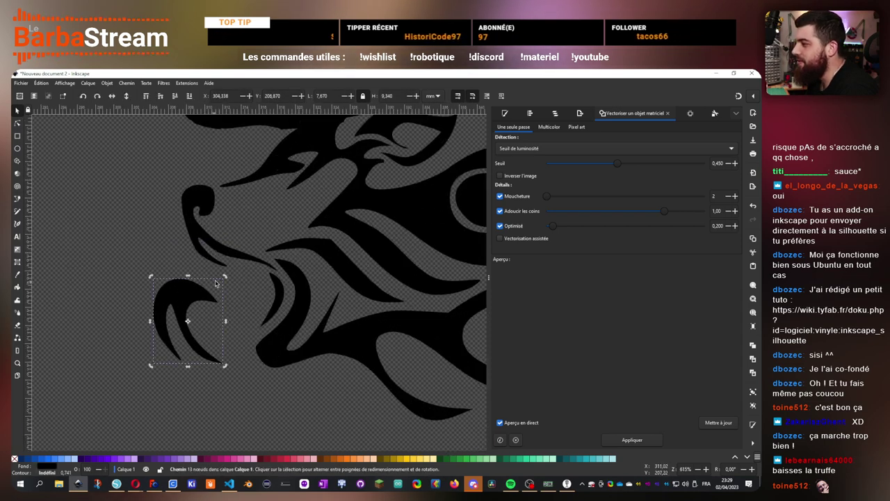
{"action": "left_click_drag", "start_coordinate": [224, 276], "coordinate": [218, 352]}
{"action": "left_click_drag", "start_coordinate": [222, 314], "coordinate": [249, 297]}
{"action": "left_click", "coordinate": [195, 380]}
{"action": "scroll", "coordinate": [195, 380], "scroll_direction": "down", "scroll_amount": 4}
Select the eight nodes forming the rounded nose and scale them down to make the nose smaller
{"action": "scroll", "coordinate": [188, 354], "scroll_direction": "up", "scroll_amount": 5}
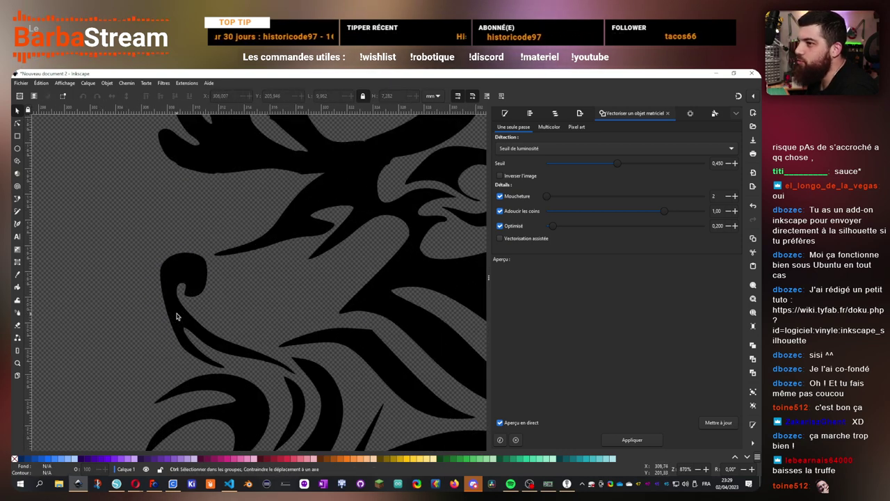
{"action": "scroll", "coordinate": [179, 299], "scroll_direction": "down", "scroll_amount": 3}
{"action": "scroll", "coordinate": [199, 304], "scroll_direction": "up", "scroll_amount": 4}
{"action": "left_click", "coordinate": [204, 294]}
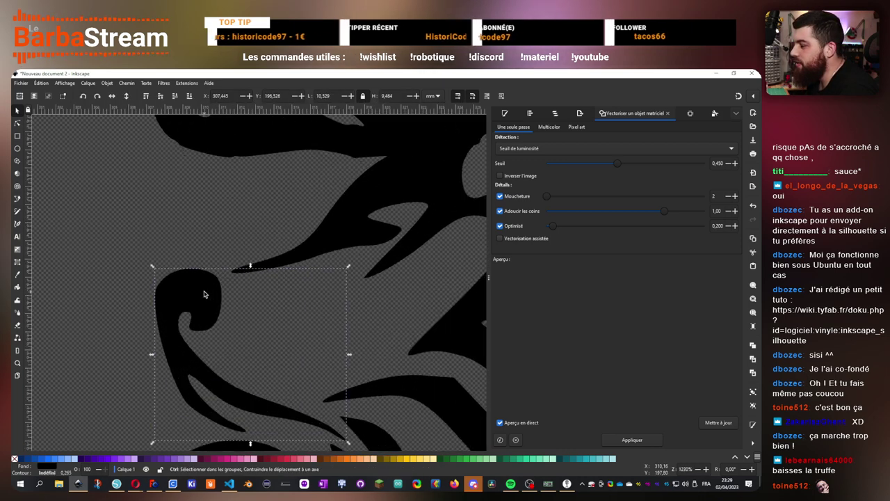
{"action": "key", "text": "n"}
{"action": "left_click_drag", "start_coordinate": [114, 243], "coordinate": [226, 341]}
{"action": "left_click", "coordinate": [204, 302]}
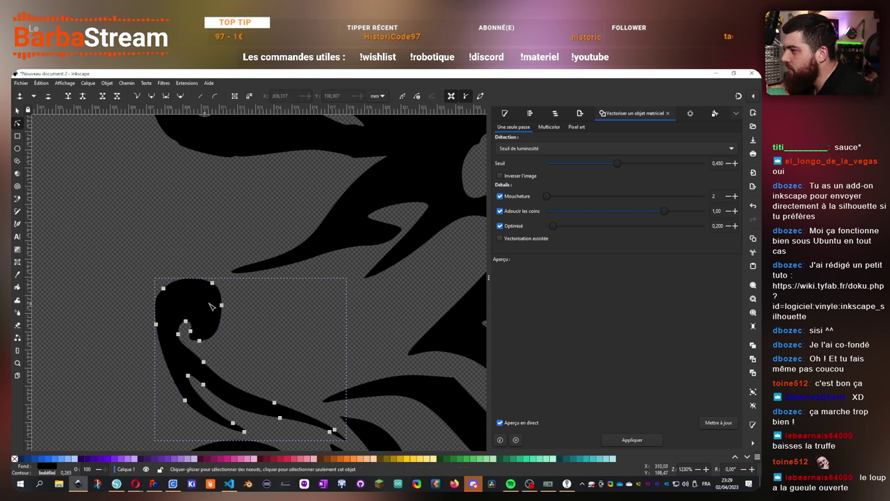
{"action": "left_click_drag", "start_coordinate": [231, 349], "coordinate": [232, 349]}
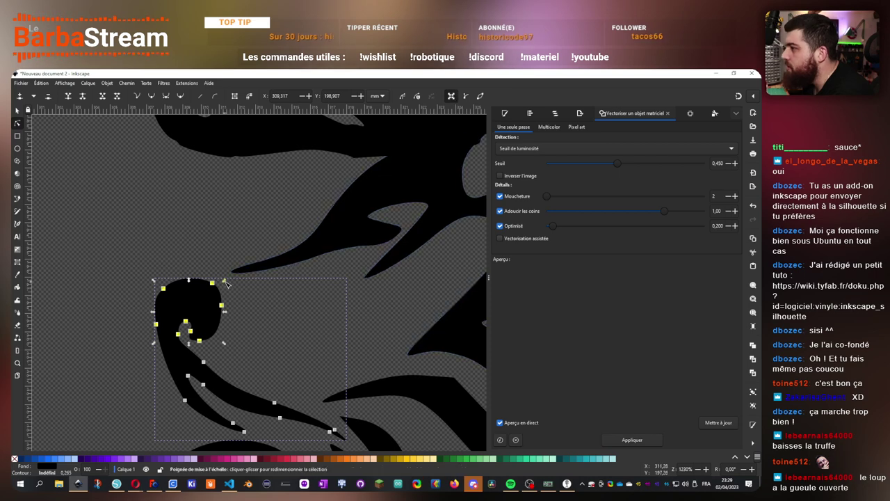
{"action": "left_click_drag", "start_coordinate": [225, 282], "coordinate": [213, 287]}
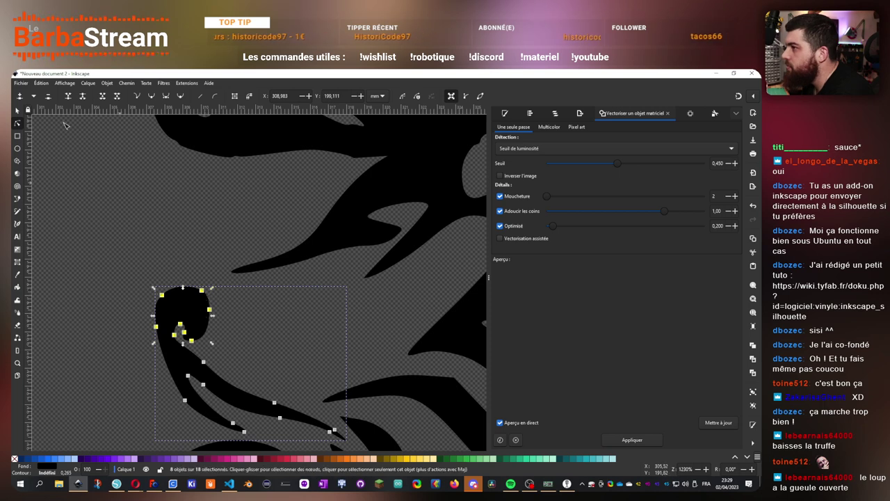
Scale down the nose and mouth shape, rotate it slightly clockwise to about 8.9 by 8.8 mm, and shift it closer to the jaw
{"action": "left_click", "coordinate": [17, 113]}
{"action": "left_click_drag", "start_coordinate": [189, 310], "coordinate": [195, 311]}
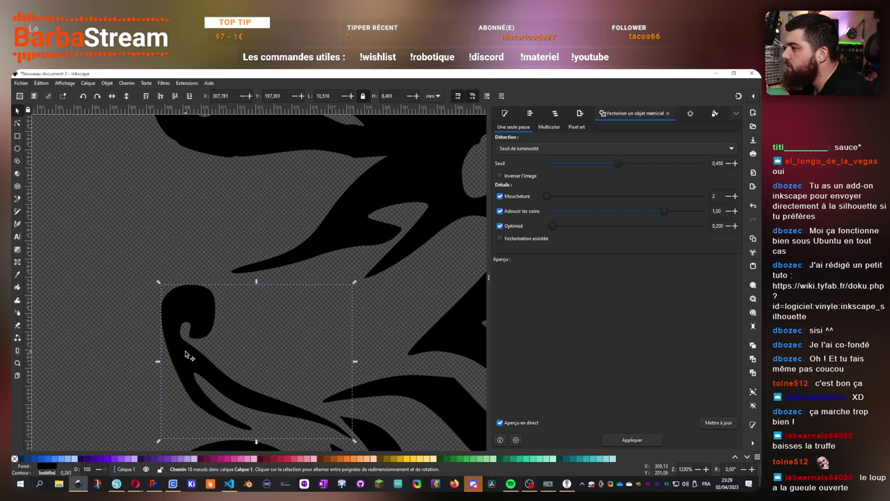
{"action": "double_click", "coordinate": [186, 354]}
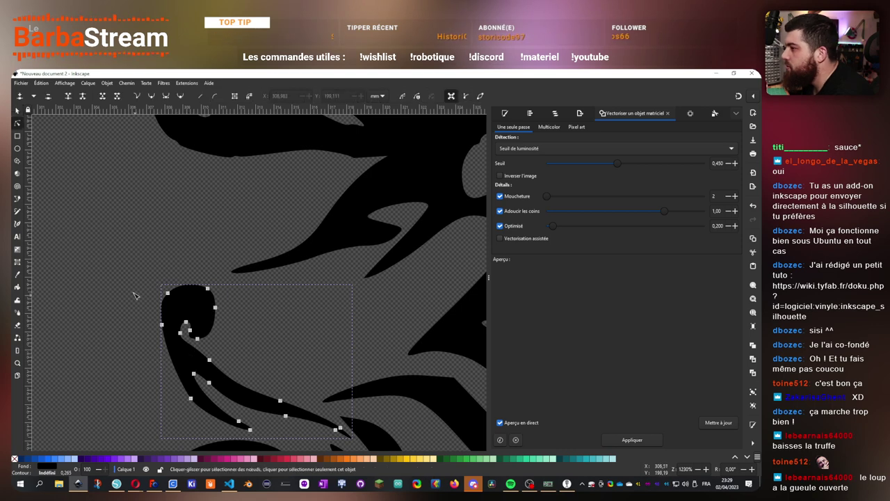
{"action": "left_click", "coordinate": [18, 113]}
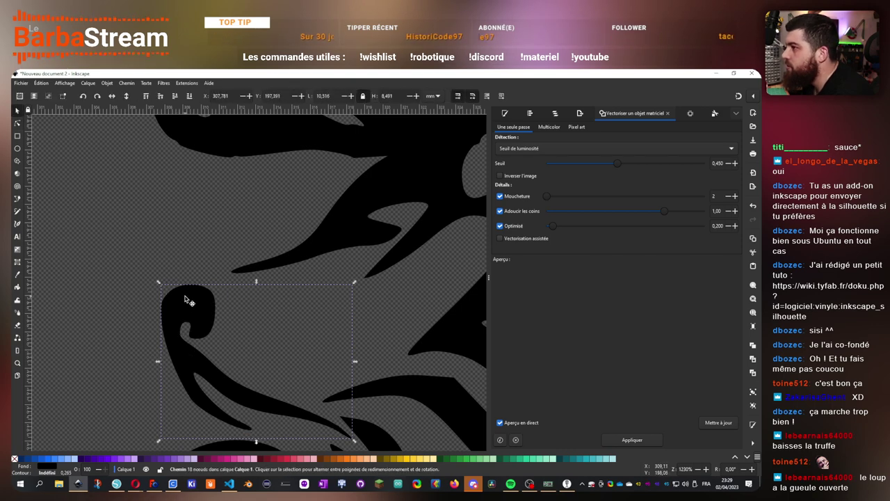
{"action": "left_click_drag", "start_coordinate": [162, 283], "coordinate": [174, 290]}
{"action": "left_click_drag", "start_coordinate": [357, 291], "coordinate": [364, 308]}
{"action": "left_click_drag", "start_coordinate": [215, 320], "coordinate": [218, 320]}
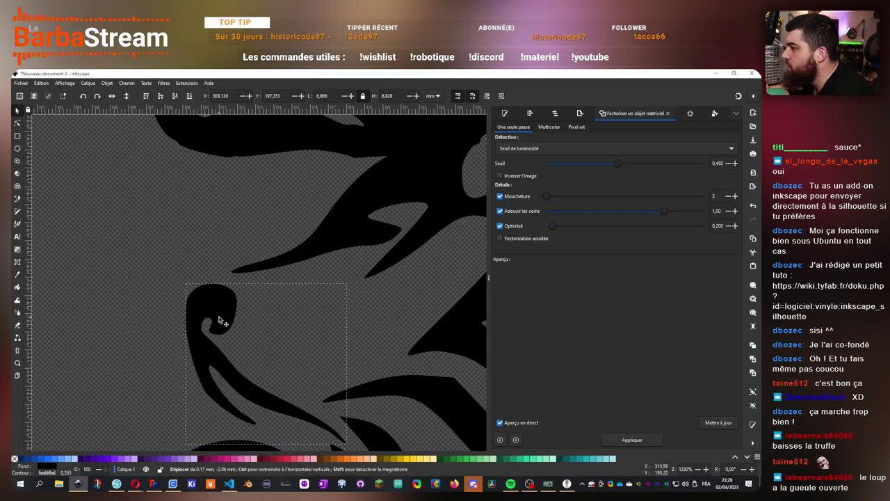
Lower the tip nodes of the upper muzzle line toward the nose and raise its upper node to thicken the tip
{"action": "left_click", "coordinate": [284, 265]}
{"action": "key", "text": "n"}
{"action": "left_click_drag", "start_coordinate": [257, 283], "coordinate": [251, 272]}
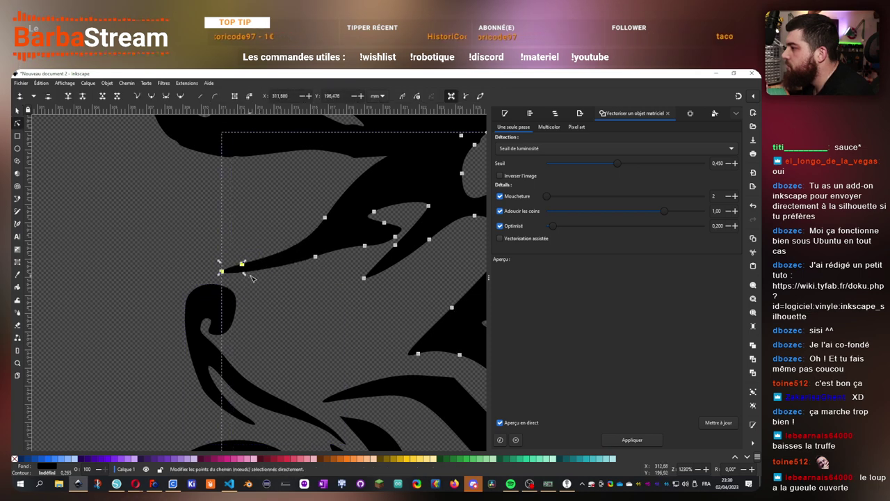
{"action": "left_click_drag", "start_coordinate": [253, 276], "coordinate": [263, 277]}
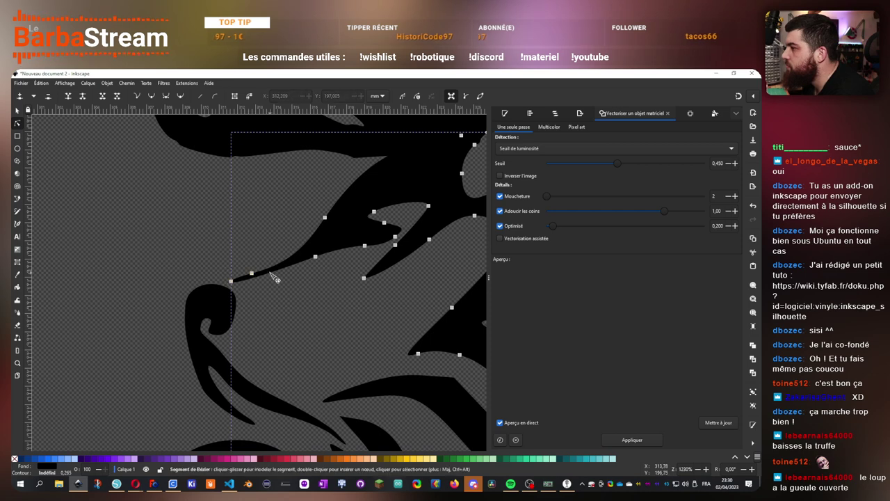
{"action": "scroll", "coordinate": [267, 313], "scroll_direction": "up", "scroll_amount": 3}
{"action": "scroll", "coordinate": [265, 346], "scroll_direction": "up", "scroll_amount": 2, "text": "ctrl"}
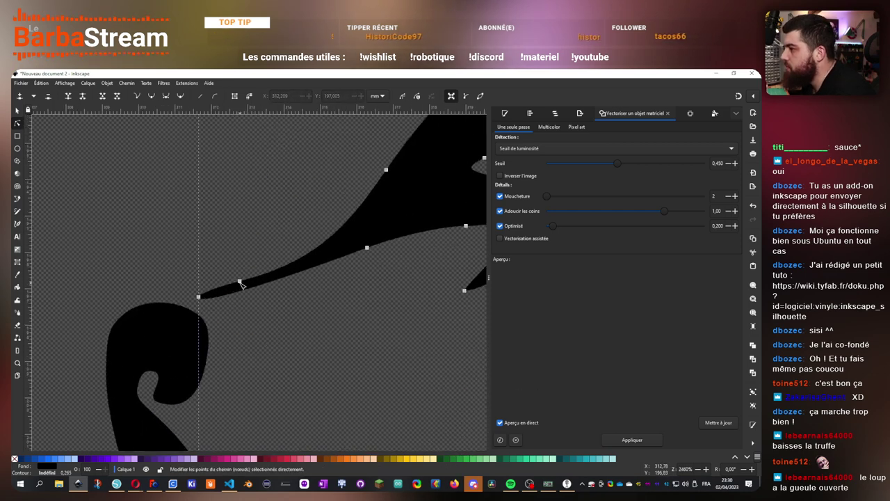
{"action": "left_click_drag", "start_coordinate": [240, 282], "coordinate": [235, 275]}
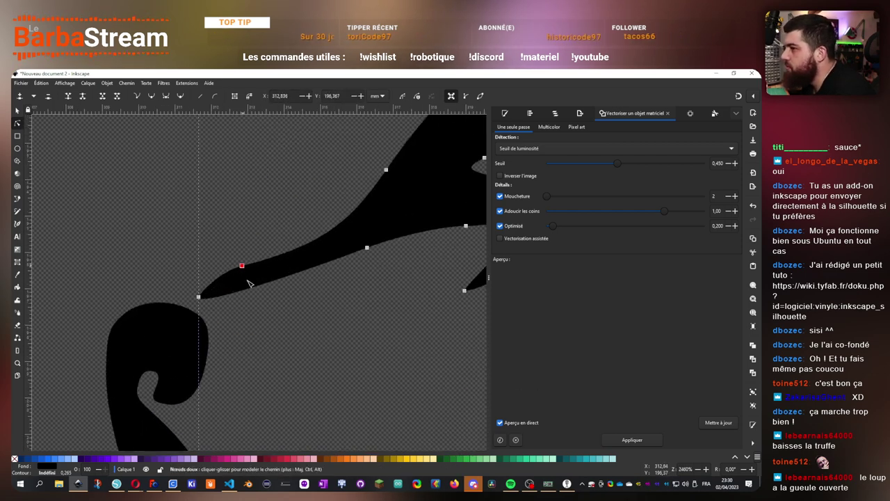
{"action": "scroll", "coordinate": [222, 321], "scroll_direction": "down", "scroll_amount": 5, "text": "ctrl"}
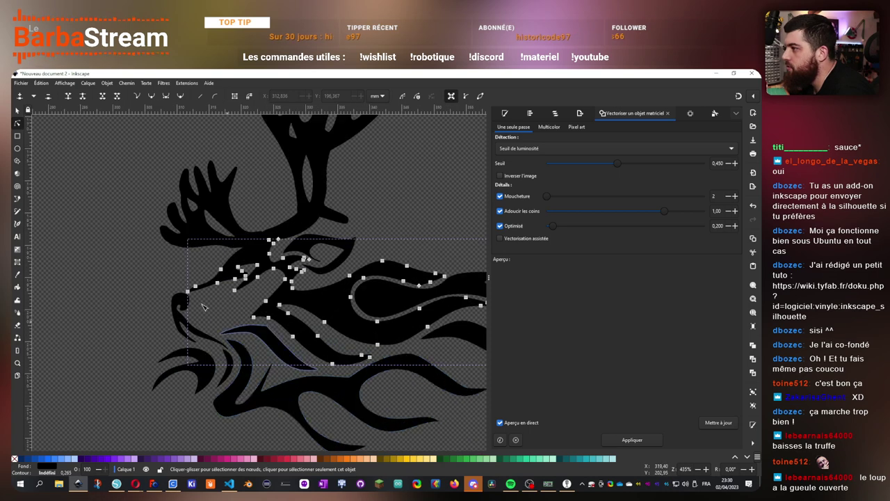
{"action": "left_click", "coordinate": [18, 112]}
{"action": "scroll", "coordinate": [208, 300], "scroll_direction": "down", "scroll_amount": 3, "text": "ctrl"}
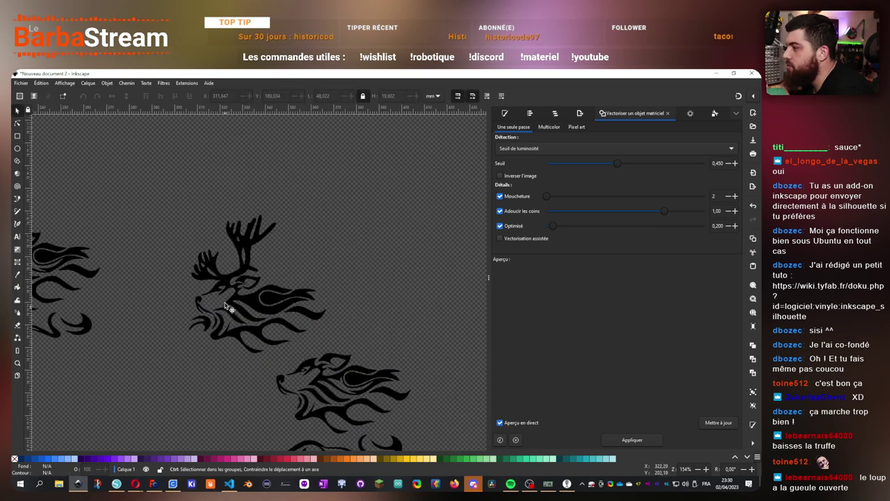
{"action": "scroll", "coordinate": [216, 303], "scroll_direction": "up", "scroll_amount": 3, "text": "ctrl"}
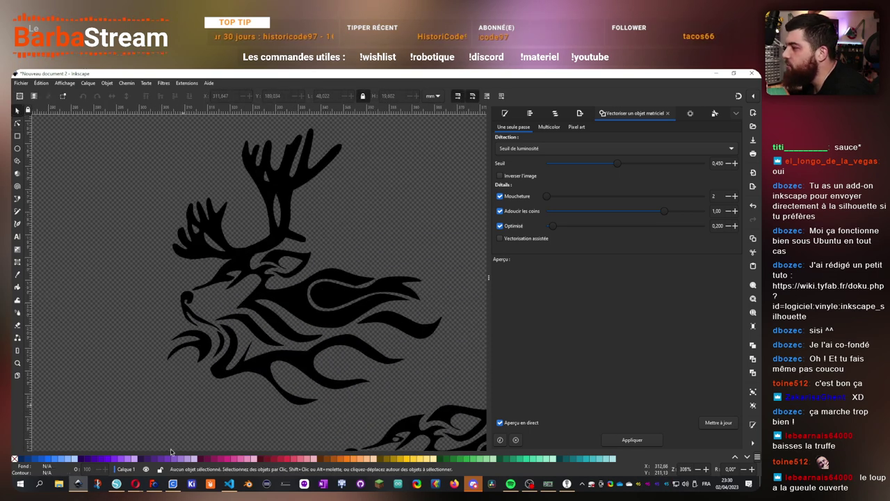
Switch to the web browser and search in a new tab for "caribou flamme", followed by "caribou tete"
{"action": "left_click", "coordinate": [136, 483]}
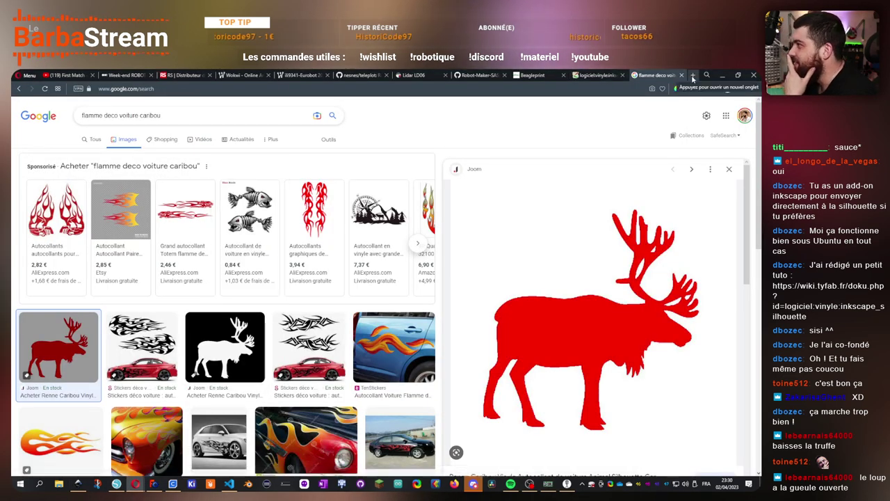
{"action": "key", "text": "ctrl+t"}
{"action": "type", "text": "caribou"}
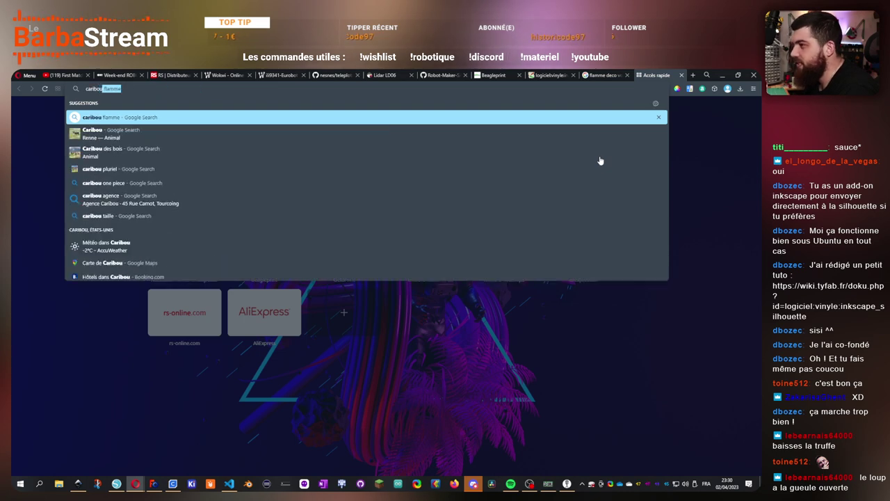
{"action": "key", "text": "Return"}
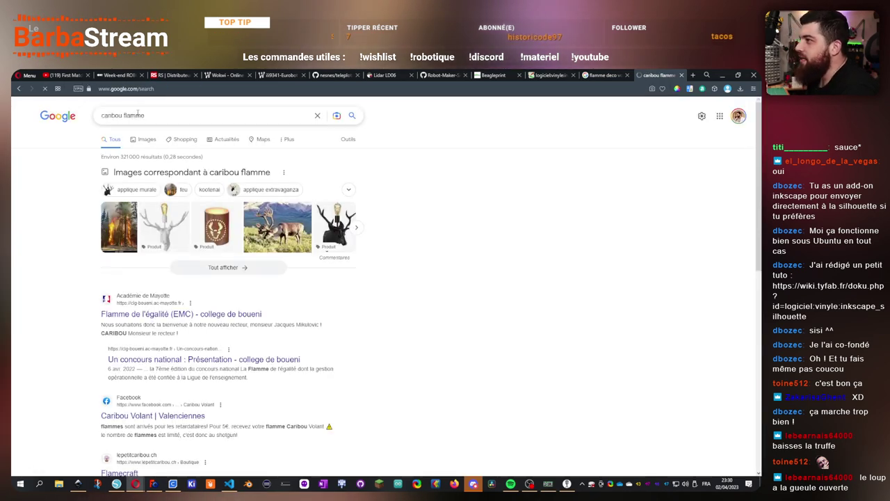
{"action": "type", "text": "tete"}
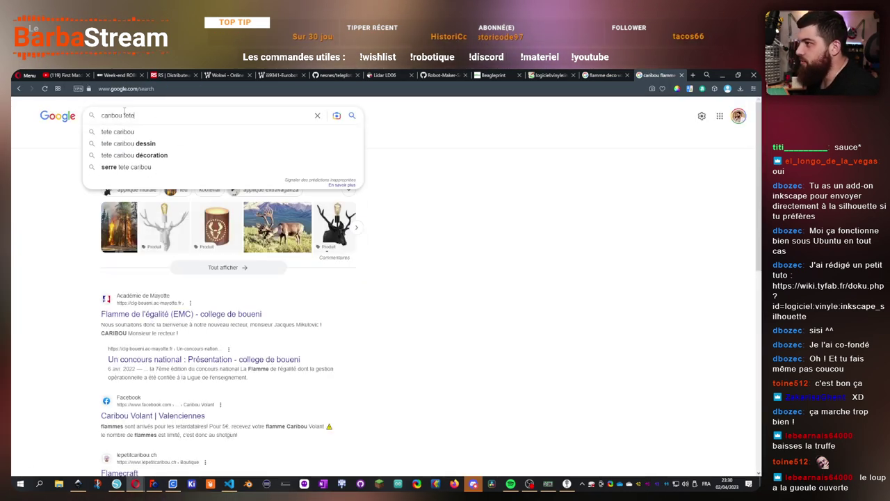
{"action": "key", "text": "Return"}
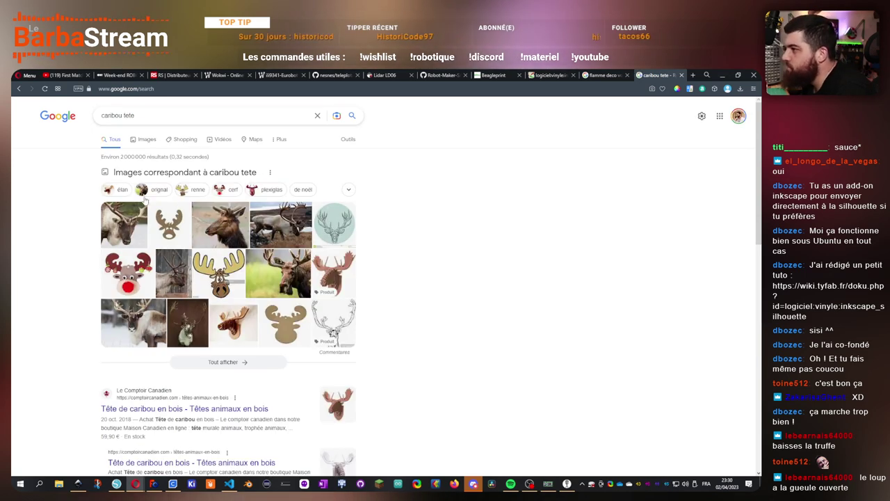
View the image results for the "caribou tete" search, then switch back to Inkscape and examine the caribou head
{"action": "left_click", "coordinate": [146, 139]}
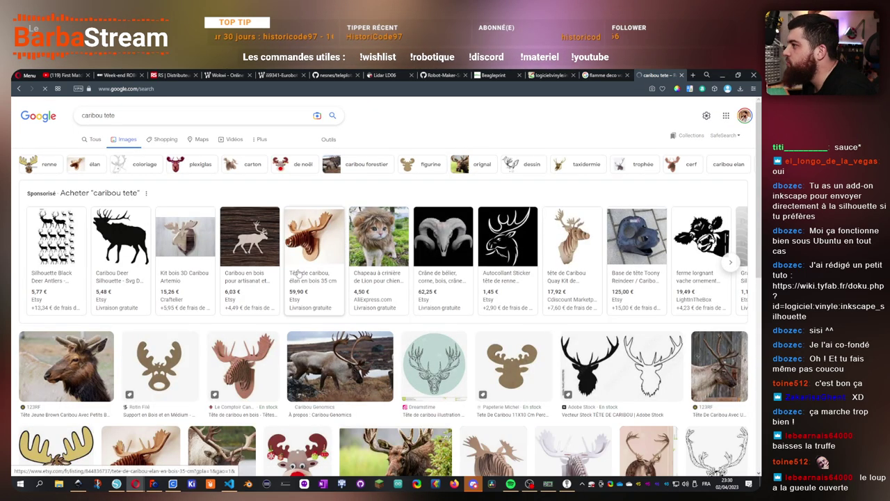
{"action": "mouse_move", "coordinate": [264, 230]}
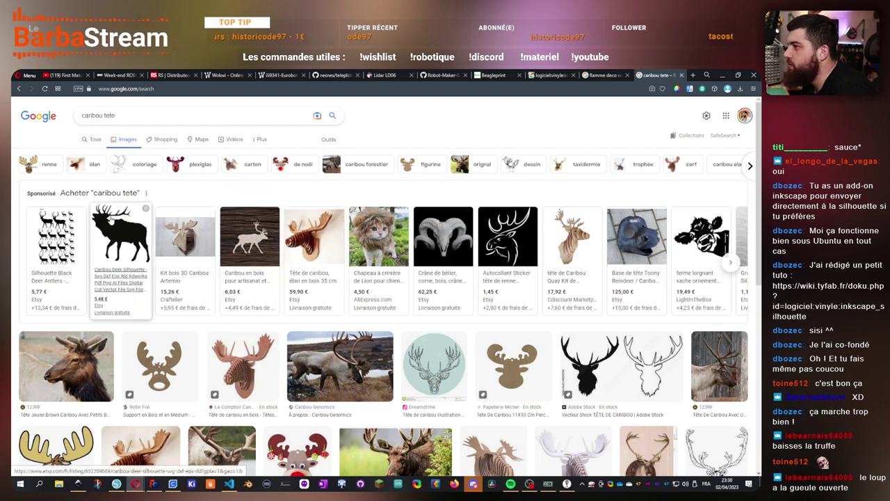
{"action": "left_click", "coordinate": [385, 386]}
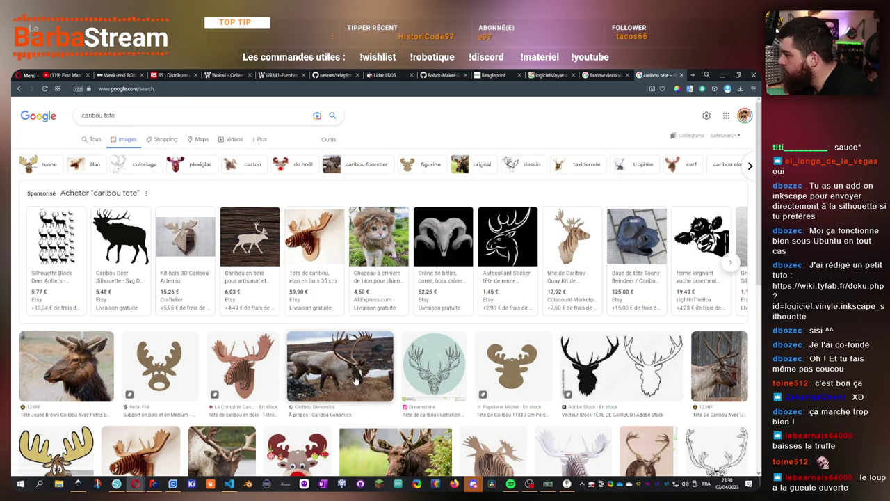
{"action": "left_click", "coordinate": [727, 73]}
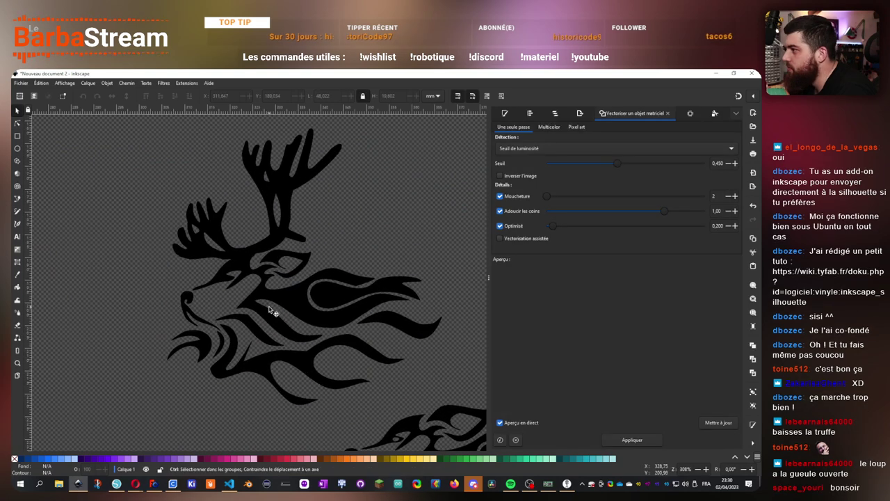
{"action": "scroll", "coordinate": [270, 310], "scroll_direction": "down", "scroll_amount": 3}
{"action": "scroll", "coordinate": [270, 309], "scroll_direction": "up", "scroll_amount": 5}
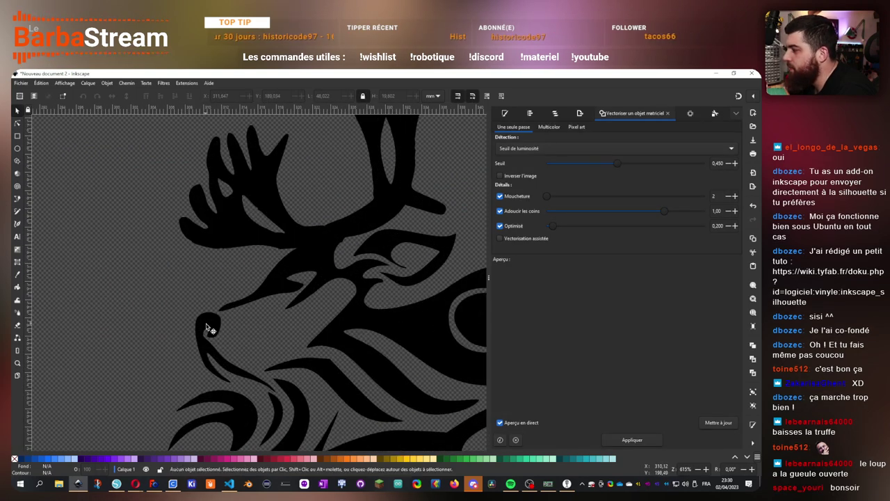
{"action": "scroll", "coordinate": [220, 339], "scroll_direction": "down", "scroll_amount": 4}
{"action": "scroll", "coordinate": [306, 370], "scroll_direction": "down", "scroll_amount": 2}
{"action": "scroll", "coordinate": [329, 432], "scroll_direction": "up", "scroll_amount": 2}
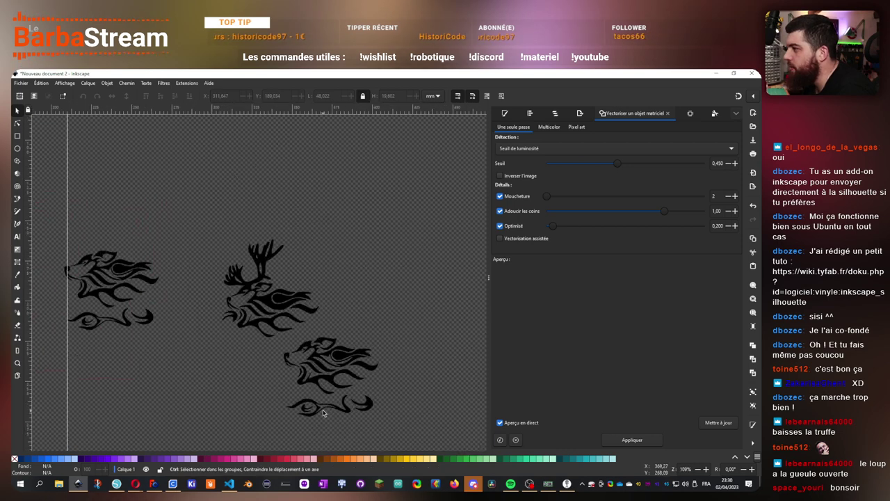
Move the small flame under the chin off the caribou head, and shift it and the spare wolf head copy well clear
{"action": "left_click", "coordinate": [199, 281]}
{"action": "left_click_drag", "start_coordinate": [194, 279], "coordinate": [182, 378]}
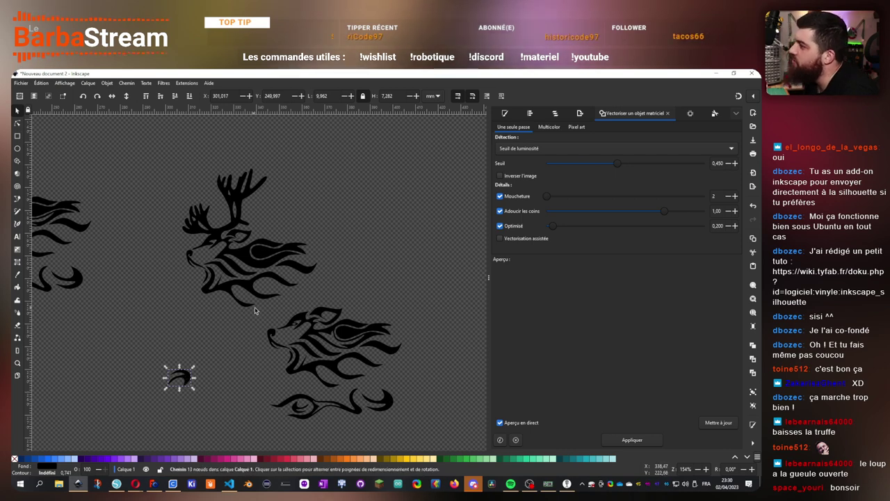
{"action": "mouse_move", "coordinate": [255, 311]}
{"action": "left_mouse_down"}
{"action": "mouse_move", "coordinate": [426, 416]}
{"action": "mouse_move", "coordinate": [432, 442]}
{"action": "left_mouse_up"}
{"action": "mouse_move", "coordinate": [300, 335]}
{"action": "left_mouse_down"}
{"action": "mouse_move", "coordinate": [108, 398]}
{"action": "mouse_move", "coordinate": [28, 320]}
{"action": "left_mouse_up"}
{"action": "left_click_drag", "start_coordinate": [181, 380], "coordinate": [83, 375]}
{"action": "left_click_drag", "start_coordinate": [209, 323], "coordinate": [245, 363]}
{"action": "scroll", "coordinate": [264, 257], "scroll_direction": "up", "scroll_amount": 2}
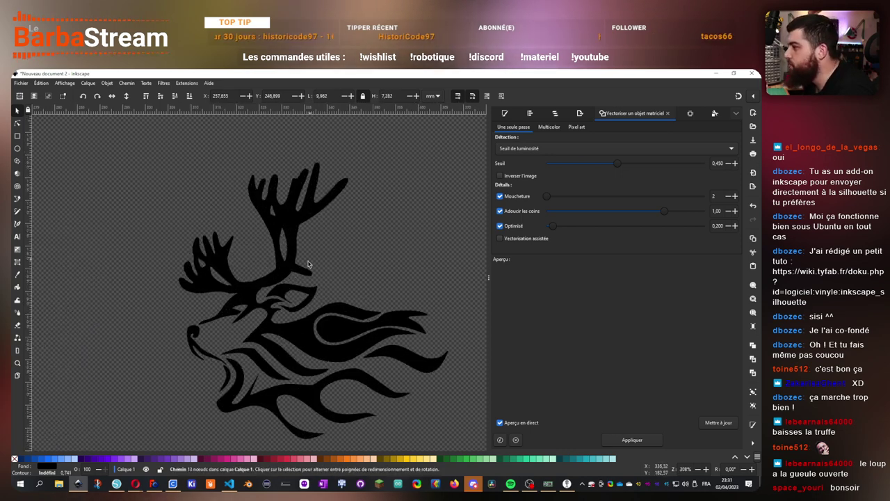
Shift the node on the lower edge of the antlers' base slightly toward the forehead, so it sits inside the head shape
{"action": "scroll", "coordinate": [268, 287], "scroll_direction": "up", "scroll_amount": 4}
{"action": "double_click", "coordinate": [232, 295]}
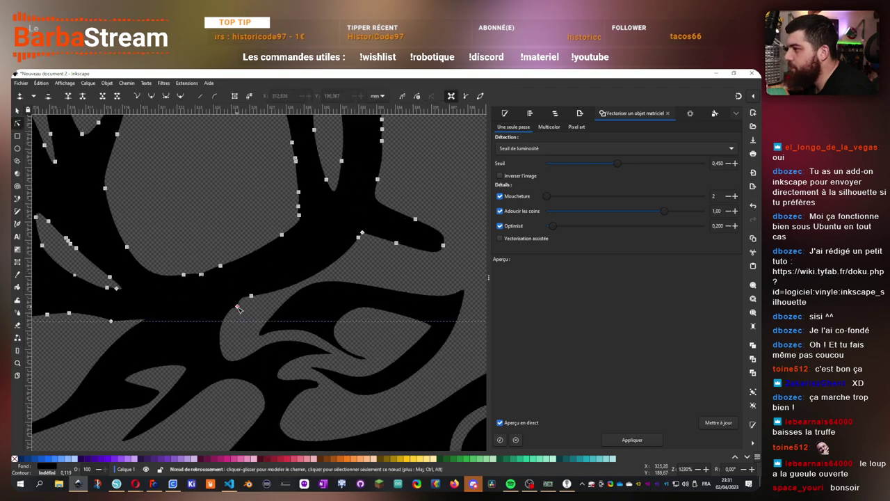
{"action": "left_click_drag", "start_coordinate": [237, 307], "coordinate": [230, 307]}
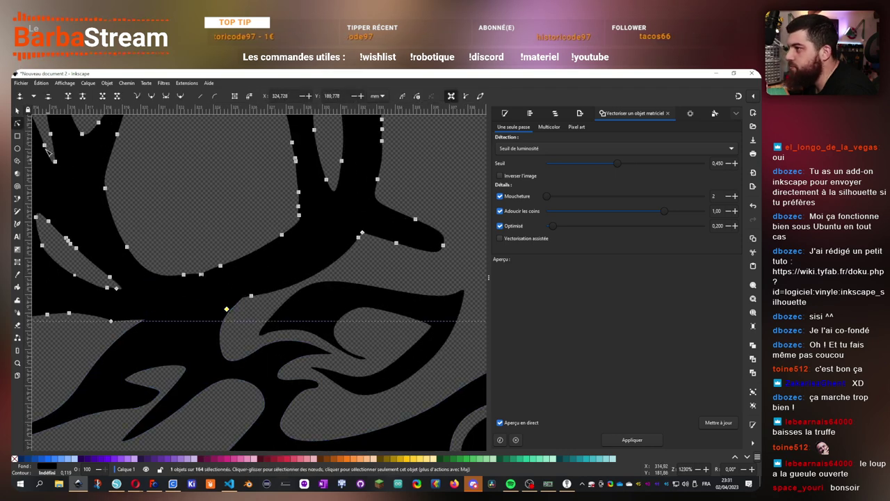
{"action": "left_click", "coordinate": [18, 112]}
{"action": "scroll", "coordinate": [175, 266], "scroll_direction": "down", "scroll_amount": 3}
{"action": "left_click", "coordinate": [334, 228]}
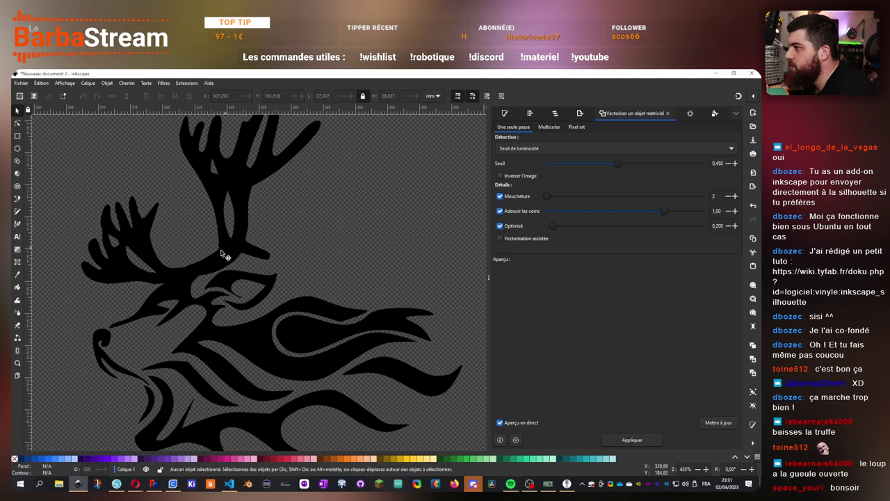
Delete two surplus nodes along the upper edge of the antlers' base to smooth the curve between both antlers
{"action": "scroll", "coordinate": [222, 254], "scroll_direction": "up", "scroll_amount": 4}
{"action": "double_click", "coordinate": [197, 278]}
{"action": "scroll", "coordinate": [204, 282], "scroll_direction": "down", "scroll_amount": 3}
{"action": "scroll", "coordinate": [161, 289], "scroll_direction": "up", "scroll_amount": 2}
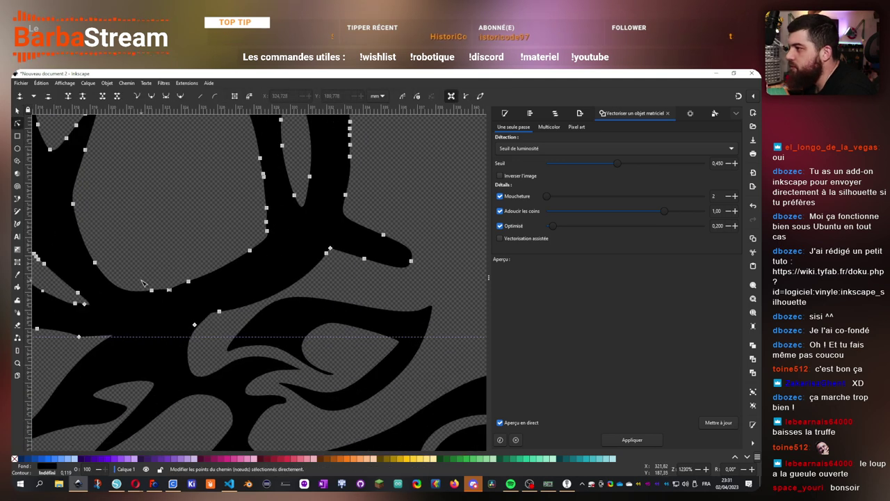
{"action": "left_click_drag", "start_coordinate": [181, 303], "coordinate": [178, 304]}
{"action": "key", "text": "Delete"}
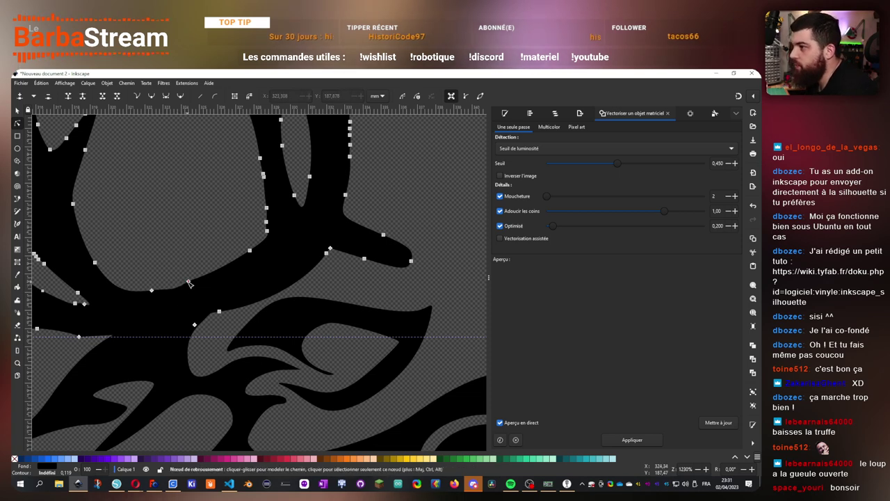
{"action": "left_click", "coordinate": [189, 282]}
{"action": "key", "text": "Delete"}
{"action": "scroll", "coordinate": [154, 267], "scroll_direction": "down", "scroll_amount": 2}
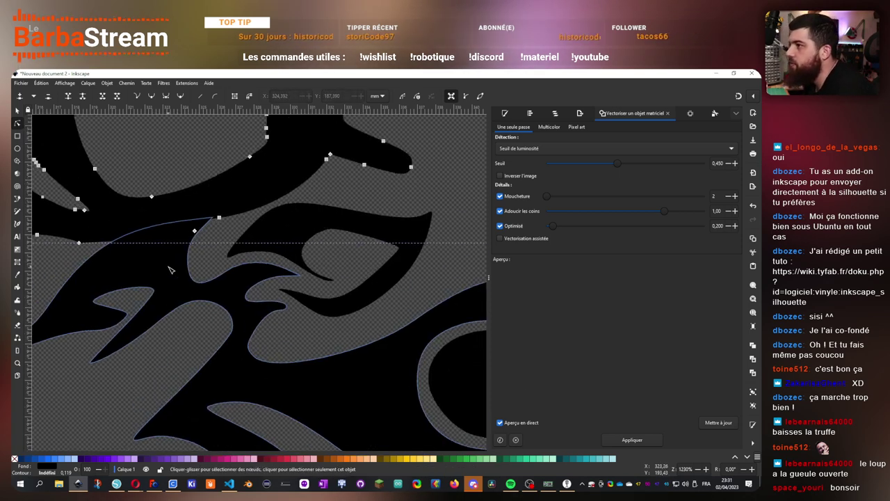
Delete the surplus nodes along the front antler's elongated opening, the tine gap above it and its lower outer edge
{"action": "scroll", "coordinate": [200, 232], "scroll_direction": "up", "scroll_amount": 5}
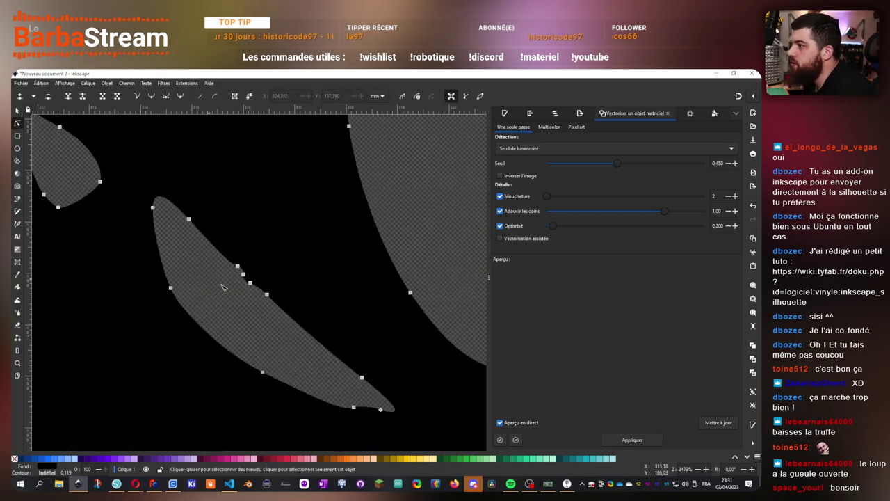
{"action": "left_click_drag", "start_coordinate": [261, 301], "coordinate": [256, 297]}
{"action": "key", "text": "Delete"}
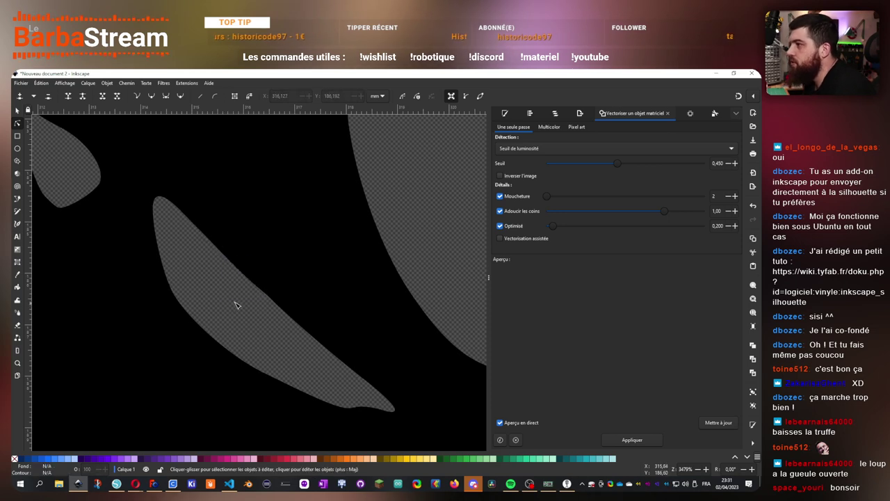
{"action": "scroll", "coordinate": [236, 305], "scroll_direction": "down", "scroll_amount": 3}
{"action": "left_click", "coordinate": [219, 259]}
{"action": "scroll", "coordinate": [192, 170], "scroll_direction": "up", "scroll_amount": 3}
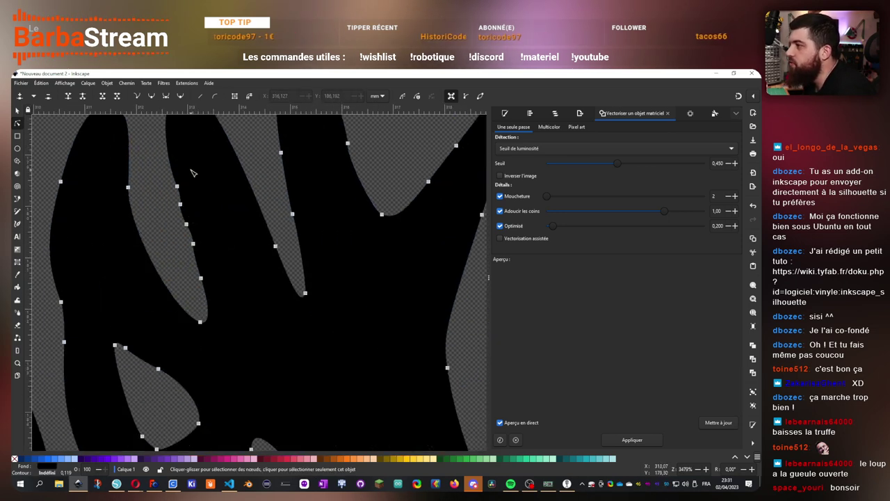
{"action": "key", "text": "Delete"}
{"action": "left_click_drag", "start_coordinate": [211, 266], "coordinate": [286, 242]}
{"action": "scroll", "coordinate": [198, 257], "scroll_direction": "down", "scroll_amount": 6}
{"action": "scroll", "coordinate": [195, 278], "scroll_direction": "down", "scroll_amount": 2}
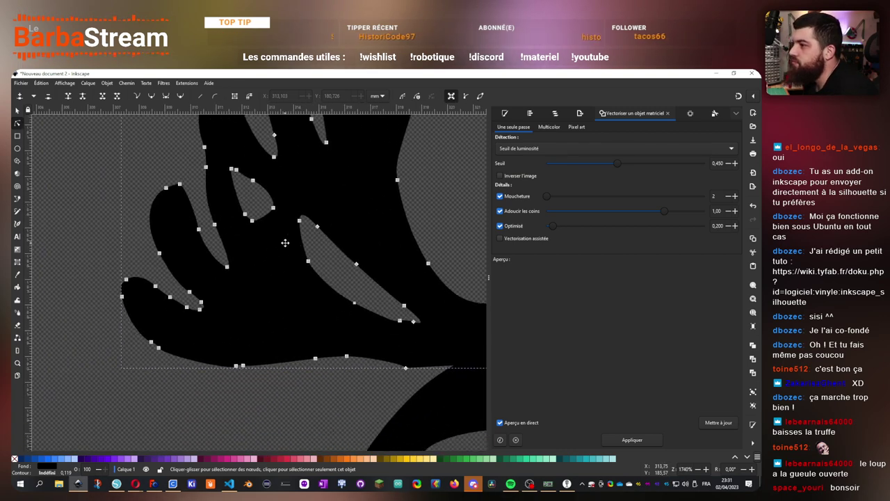
{"action": "scroll", "coordinate": [139, 292], "scroll_direction": "up", "scroll_amount": 2}
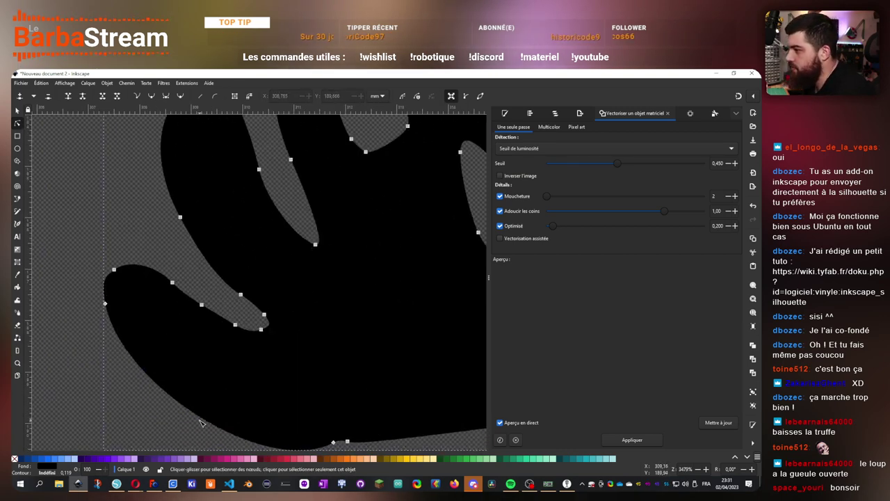
{"action": "scroll", "coordinate": [220, 403], "scroll_direction": "down", "scroll_amount": 2}
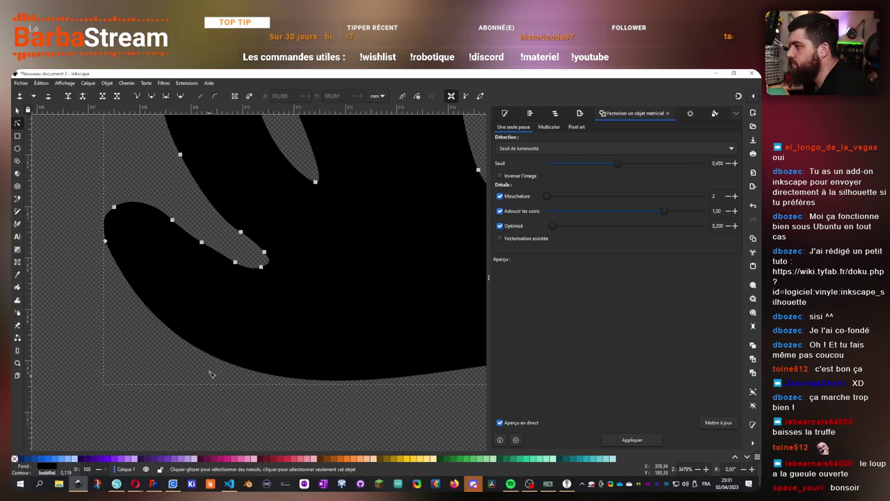
{"action": "scroll", "coordinate": [211, 374], "scroll_direction": "down", "scroll_amount": 2}
{"action": "scroll", "coordinate": [290, 345], "scroll_direction": "down", "scroll_amount": 2}
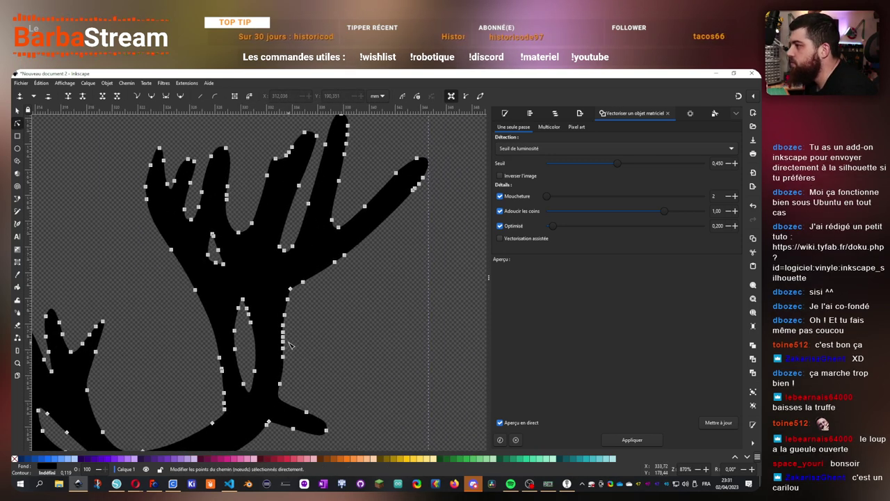
Delete the surplus nodes along both sides of the rear antler's stem and around its elongated opening
{"action": "scroll", "coordinate": [291, 346], "scroll_direction": "up", "scroll_amount": 1}
{"action": "left_click_drag", "start_coordinate": [321, 300], "coordinate": [272, 401]}
{"action": "key", "text": "Delete"}
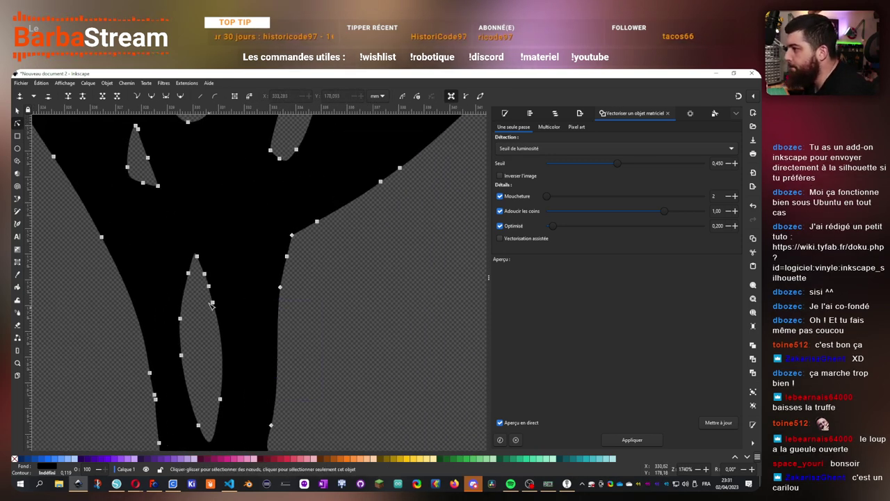
{"action": "left_click_drag", "start_coordinate": [201, 271], "coordinate": [228, 322]}
{"action": "key", "text": "Delete"}
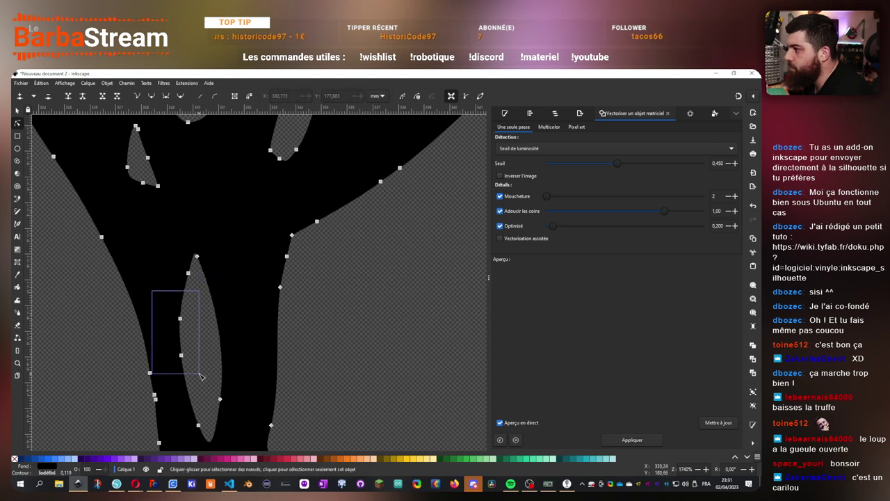
{"action": "scroll", "coordinate": [193, 394], "scroll_direction": "down", "scroll_amount": 4}
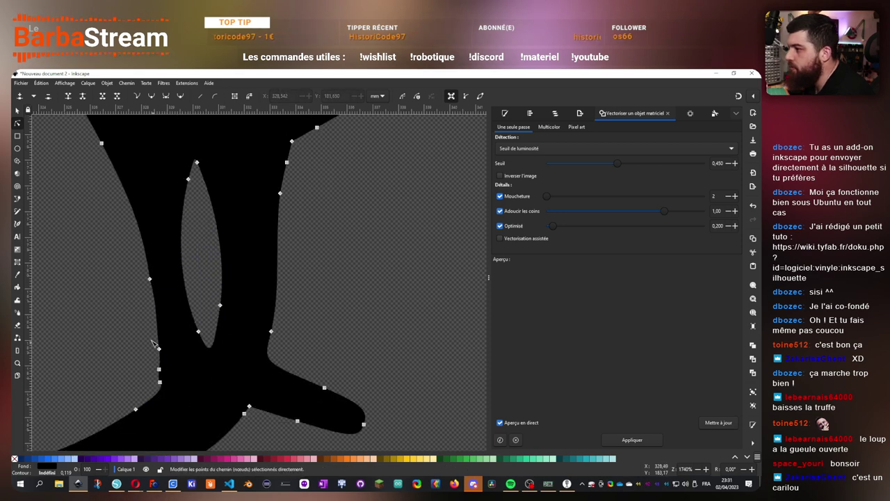
{"action": "left_click_drag", "start_coordinate": [135, 332], "coordinate": [175, 390]}
{"action": "key", "text": "Delete"}
Examine the smoothed antlers, leave node editing, and review the whole caribou head with its muzzle and flames
{"action": "left_click_drag", "start_coordinate": [348, 292], "coordinate": [330, 361]}
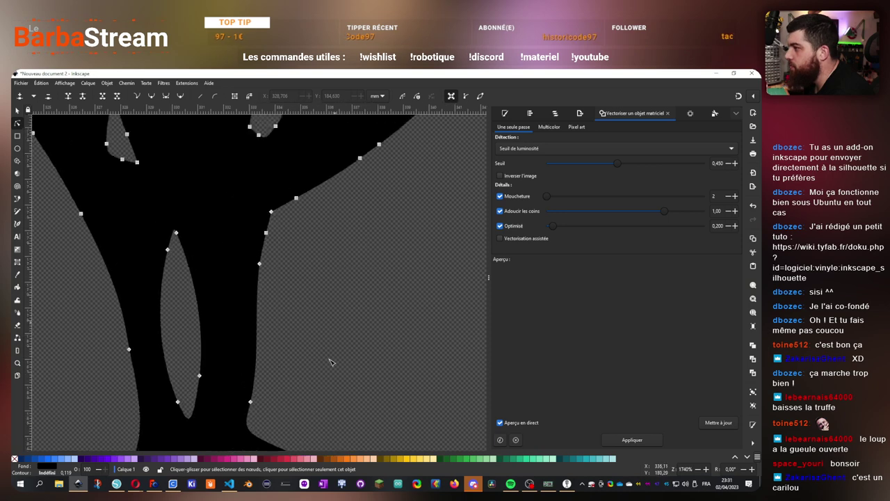
{"action": "left_click_drag", "start_coordinate": [331, 208], "coordinate": [294, 357]}
{"action": "left_click_drag", "start_coordinate": [301, 305], "coordinate": [191, 387]}
{"action": "left_click_drag", "start_coordinate": [143, 269], "coordinate": [108, 288]}
{"action": "scroll", "coordinate": [108, 288], "scroll_direction": "left", "scroll_amount": 10}
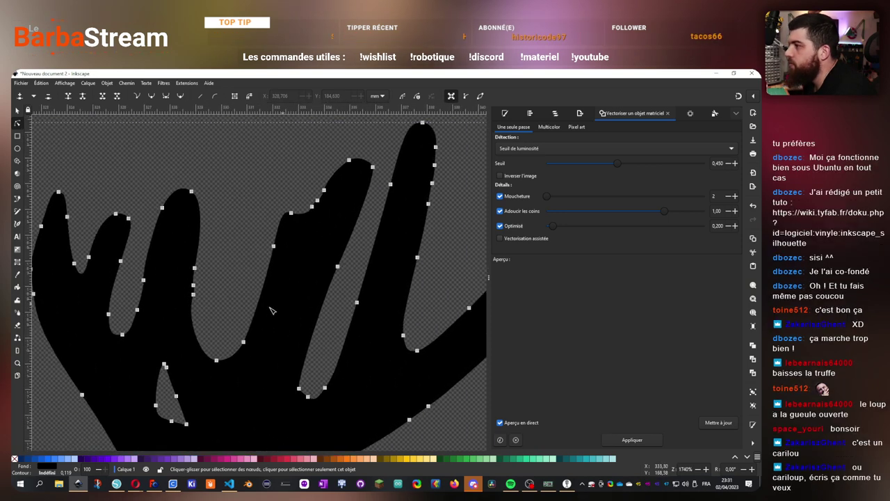
{"action": "scroll", "coordinate": [251, 240], "scroll_direction": "down", "scroll_amount": 3, "text": "ctrl"}
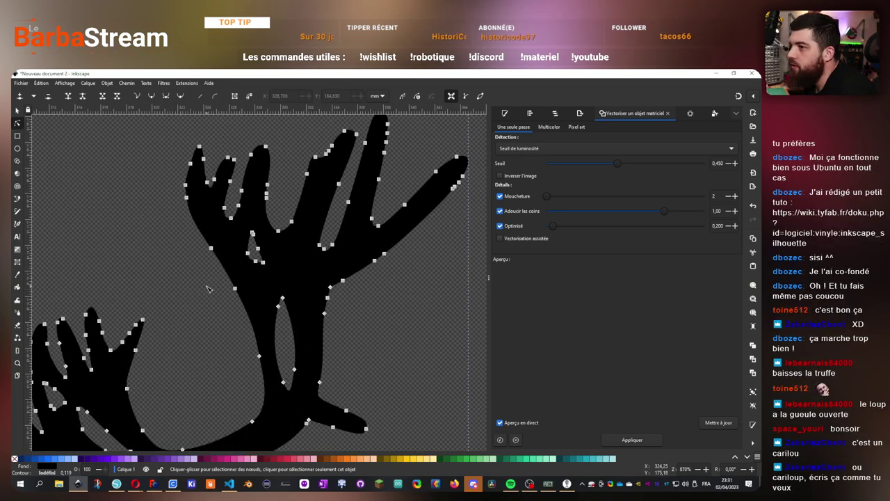
{"action": "scroll", "coordinate": [229, 263], "scroll_direction": "down", "scroll_amount": 3}
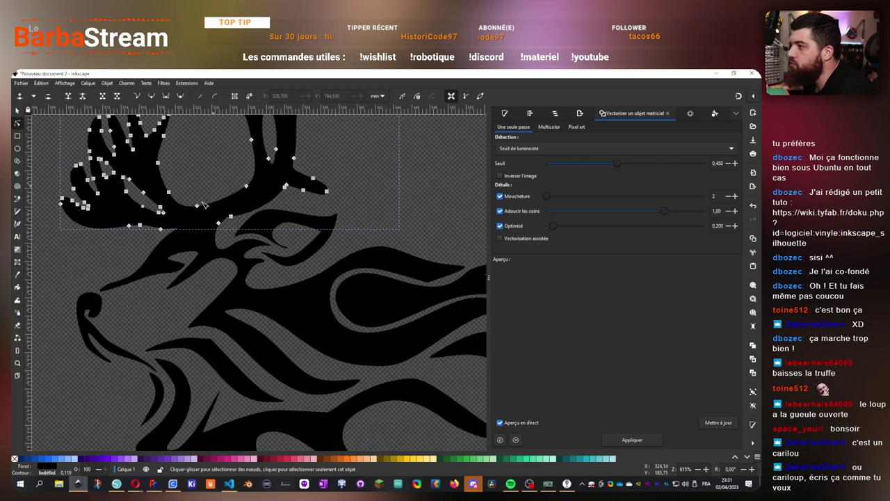
{"action": "left_click", "coordinate": [18, 111]}
{"action": "left_click", "coordinate": [98, 269]}
{"action": "scroll", "coordinate": [174, 314], "scroll_direction": "down", "scroll_amount": 3, "text": "ctrl"}
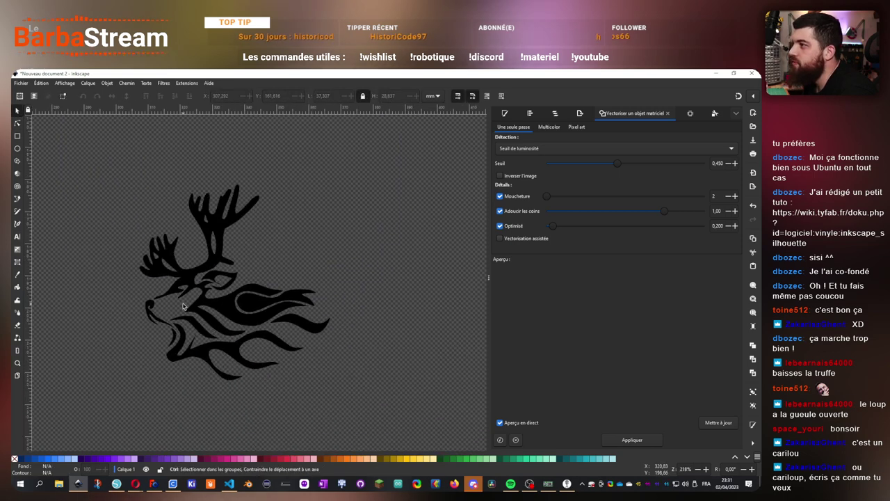
{"action": "scroll", "coordinate": [173, 315], "scroll_direction": "up", "scroll_amount": 2, "text": "ctrl"}
{"action": "scroll", "coordinate": [247, 313], "scroll_direction": "down", "scroll_amount": 1, "text": "ctrl"}
{"action": "scroll", "coordinate": [245, 313], "scroll_direction": "up", "scroll_amount": 1, "text": "ctrl"}
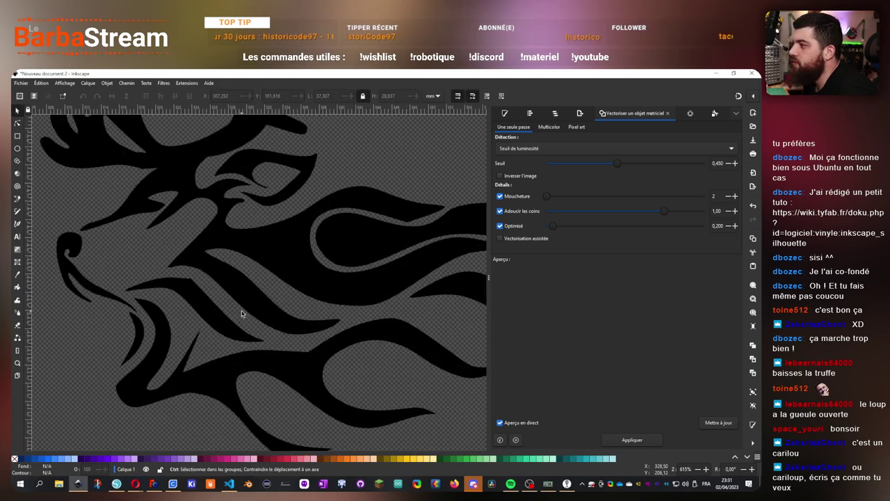
{"action": "scroll", "coordinate": [243, 313], "scroll_direction": "down", "scroll_amount": 2, "text": "ctrl"}
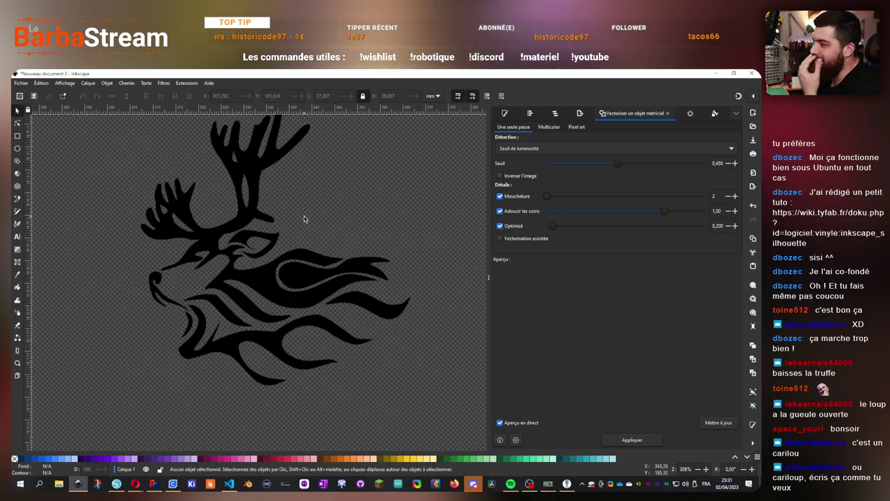
{"action": "left_click_drag", "start_coordinate": [304, 215], "coordinate": [324, 248]}
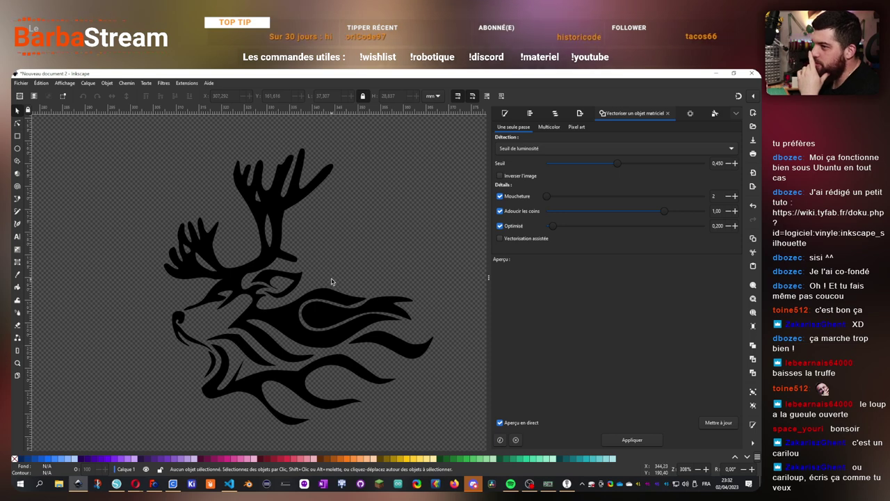
{"action": "left_click_drag", "start_coordinate": [331, 247], "coordinate": [425, 247]}
{"action": "left_click_drag", "start_coordinate": [111, 260], "coordinate": [36, 247]}
{"action": "scroll", "coordinate": [35, 246], "scroll_direction": "right", "scroll_amount": 1}
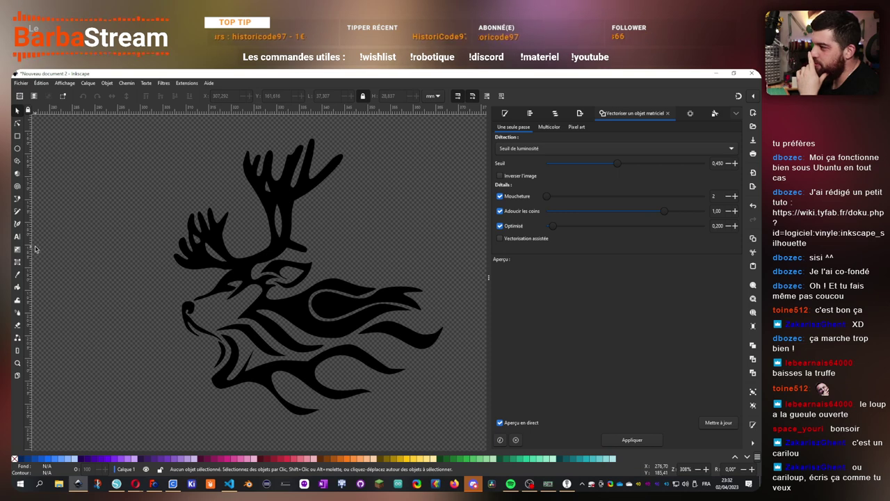
Inspect the ear up close, and switch to the web browser to view the "Coloriage tête de caribou vectoriel" page
{"action": "scroll", "coordinate": [295, 260], "scroll_direction": "up", "scroll_amount": 4}
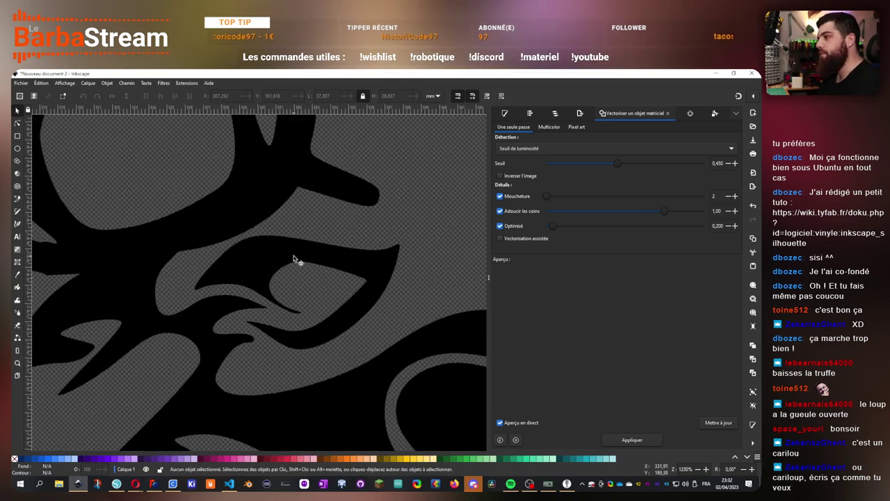
{"action": "left_click", "coordinate": [295, 260]}
{"action": "left_click_drag", "start_coordinate": [402, 238], "coordinate": [322, 280]}
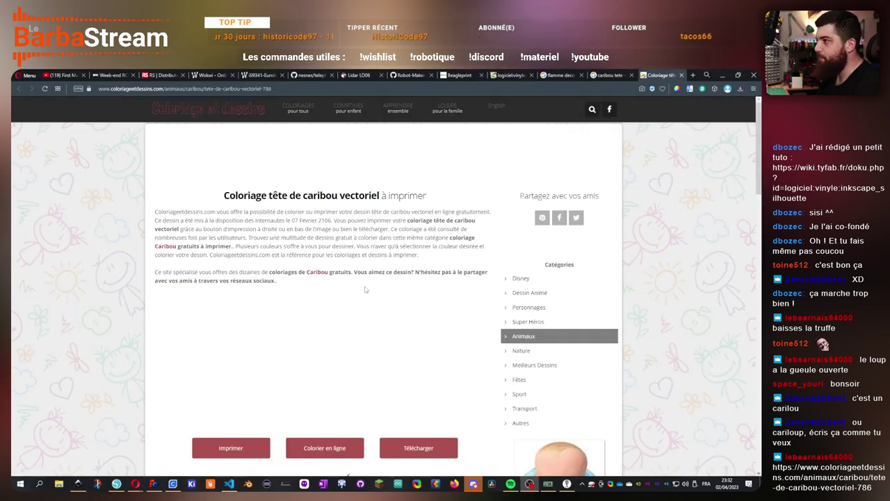
Copy the tribal caribou head picture from the colouring page and switch back to Inkscape
{"action": "scroll", "coordinate": [365, 289], "scroll_direction": "down", "scroll_amount": 3}
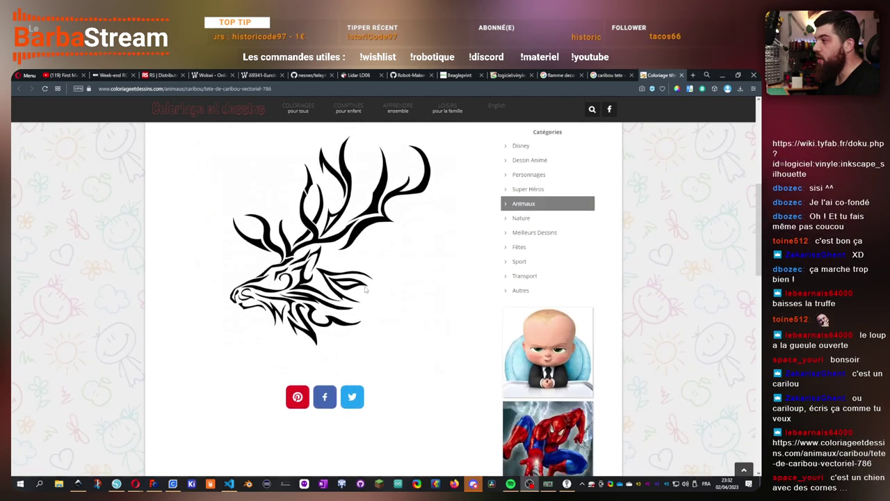
{"action": "scroll", "coordinate": [365, 289], "scroll_direction": "down", "scroll_amount": 2}
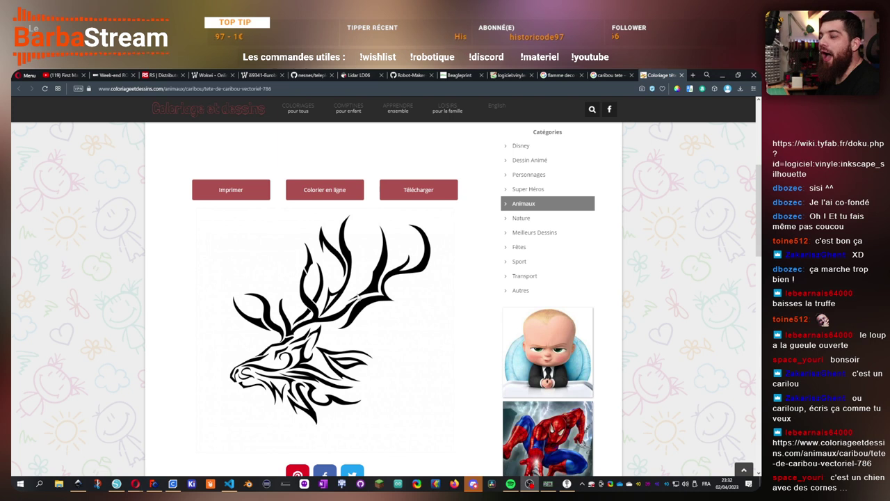
{"action": "right_click", "coordinate": [316, 322]}
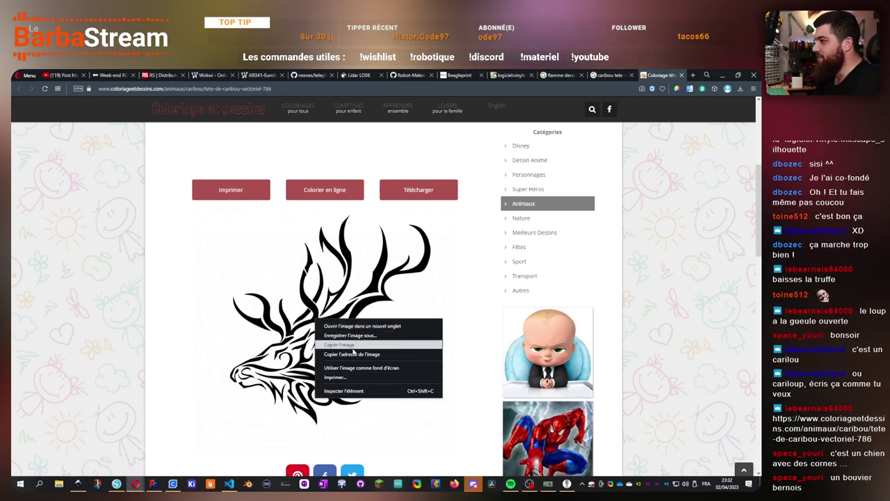
{"action": "left_click", "coordinate": [339, 344]}
{"action": "left_click", "coordinate": [716, 75]}
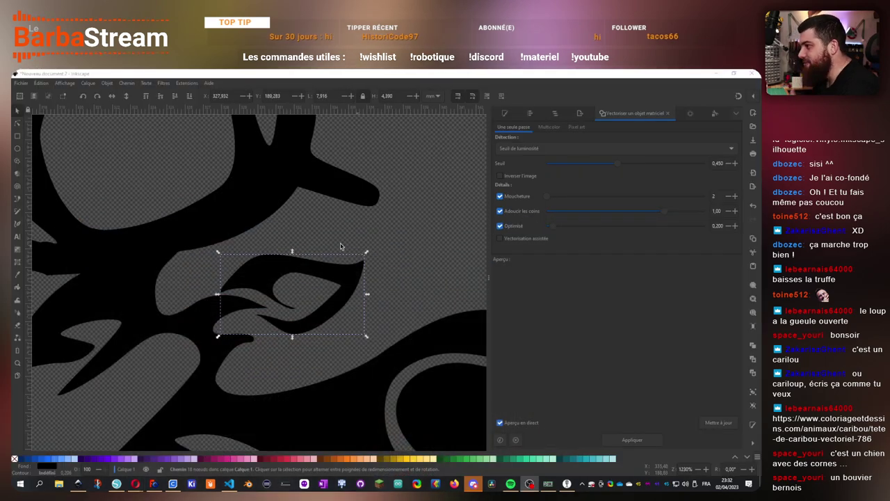
Paste the copied picture beside the flaming caribou head and scale it proportionally to about 74 mm wide
{"action": "scroll", "coordinate": [329, 245], "scroll_direction": "down", "scroll_amount": 5}
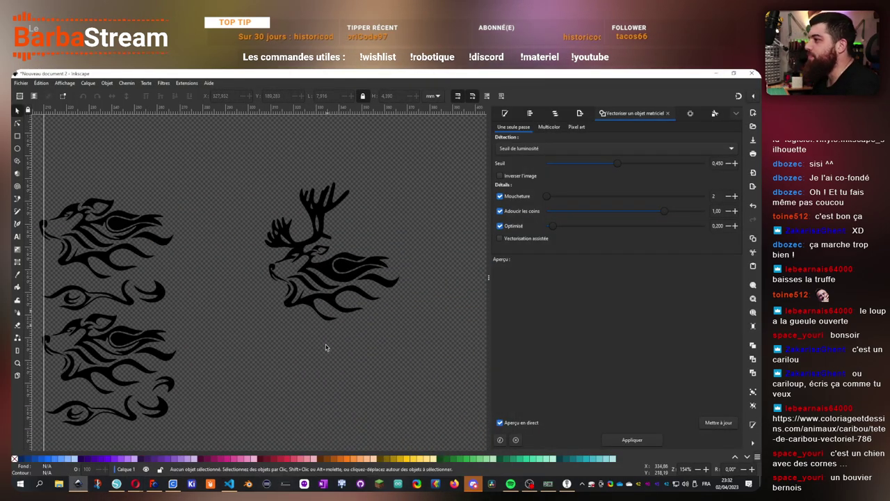
{"action": "key", "text": "ctrl+v"}
{"action": "scroll", "coordinate": [319, 373], "scroll_direction": "down", "scroll_amount": 4}
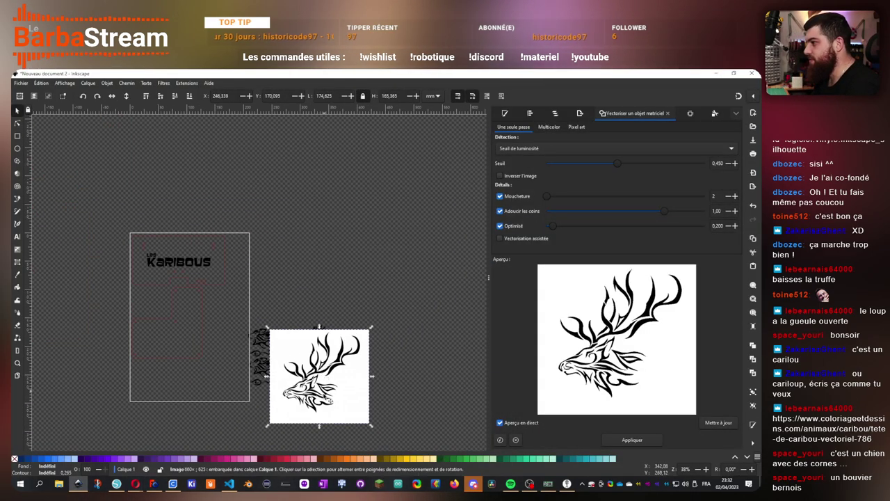
{"action": "left_click_drag", "start_coordinate": [316, 382], "coordinate": [387, 344]}
{"action": "scroll", "coordinate": [387, 344], "scroll_direction": "up", "scroll_amount": 1}
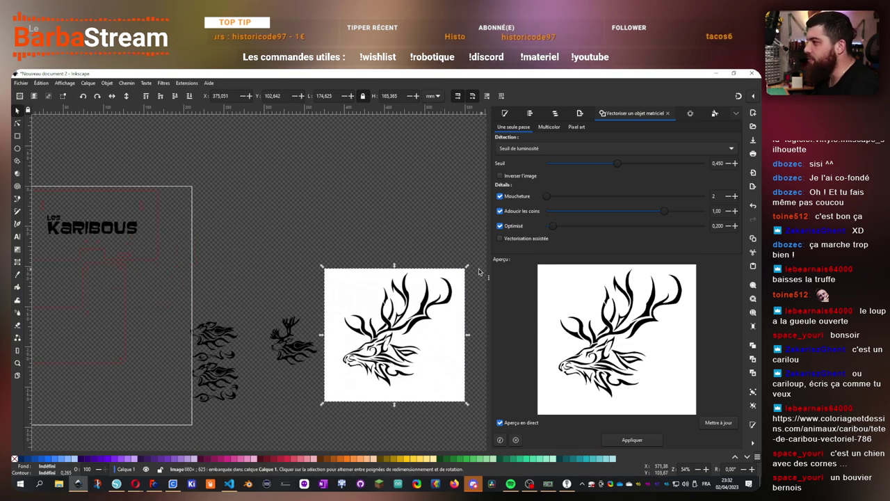
{"action": "left_click_drag", "start_coordinate": [468, 268], "coordinate": [357, 344]}
{"action": "scroll", "coordinate": [358, 344], "scroll_direction": "up", "scroll_amount": 2}
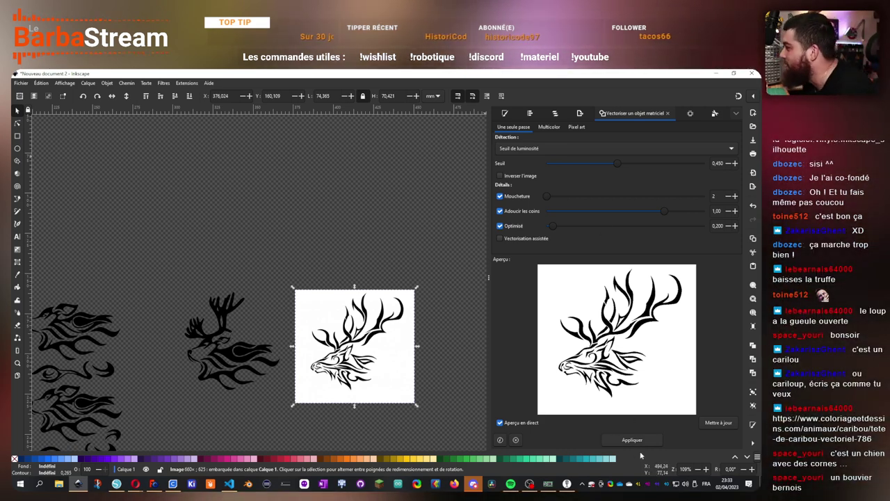
Replace the pasted bitmap with its single-pass brightness-threshold vector trace, placed above and to the right of the flaming caribou head
{"action": "left_click", "coordinate": [641, 440]}
{"action": "mouse_move", "coordinate": [379, 344]}
{"action": "left_mouse_down"}
{"action": "mouse_move", "coordinate": [301, 237]}
{"action": "mouse_move", "coordinate": [332, 308]}
{"action": "mouse_move", "coordinate": [341, 378]}
{"action": "mouse_move", "coordinate": [321, 363]}
{"action": "left_mouse_up"}
{"action": "left_click", "coordinate": [403, 364]}
{"action": "key", "text": "Delete"}
{"action": "scroll", "coordinate": [316, 363], "scroll_direction": "up", "scroll_amount": 2}
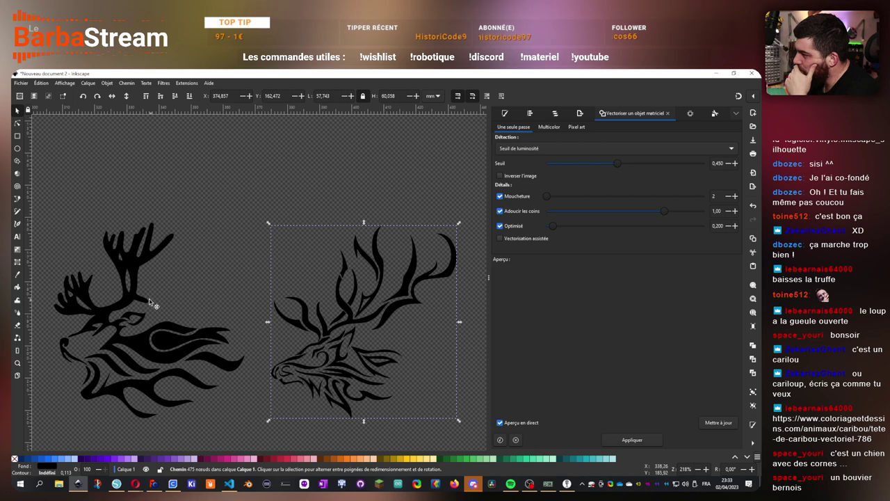
{"action": "left_click_drag", "start_coordinate": [325, 377], "coordinate": [301, 209]}
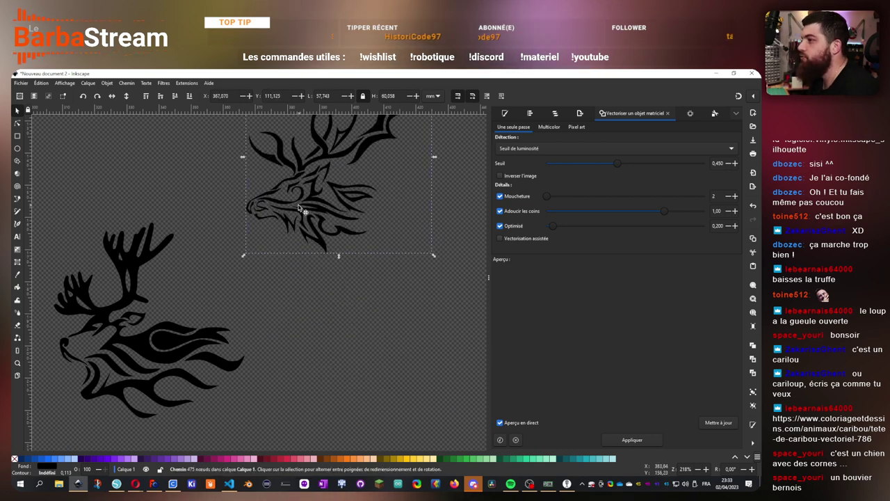
Duplicate the whole flaming caribou head onto the empty canvas to its right and delete the antlers from the copy
{"action": "left_click", "coordinate": [190, 350], "text": "shift"}
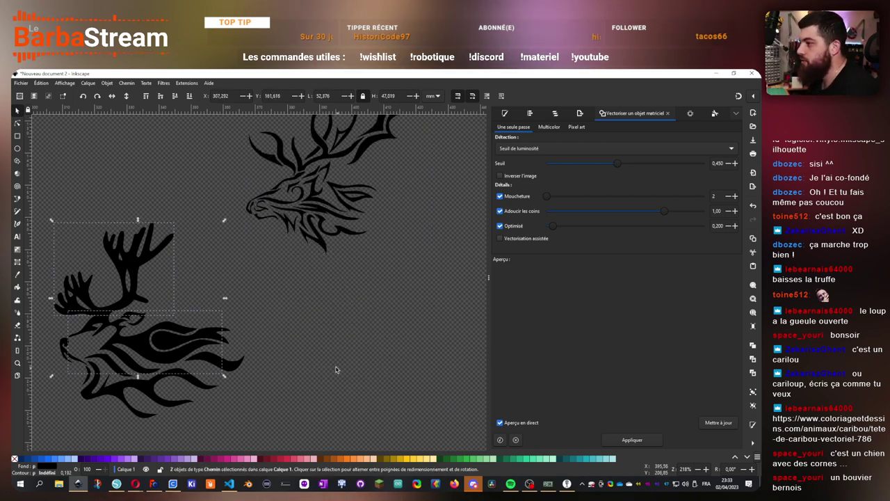
{"action": "left_click_drag", "start_coordinate": [338, 370], "coordinate": [435, 324]}
{"action": "scroll", "coordinate": [236, 282], "scroll_direction": "down", "scroll_amount": 2}
{"action": "left_click_drag", "start_coordinate": [237, 286], "coordinate": [266, 309]}
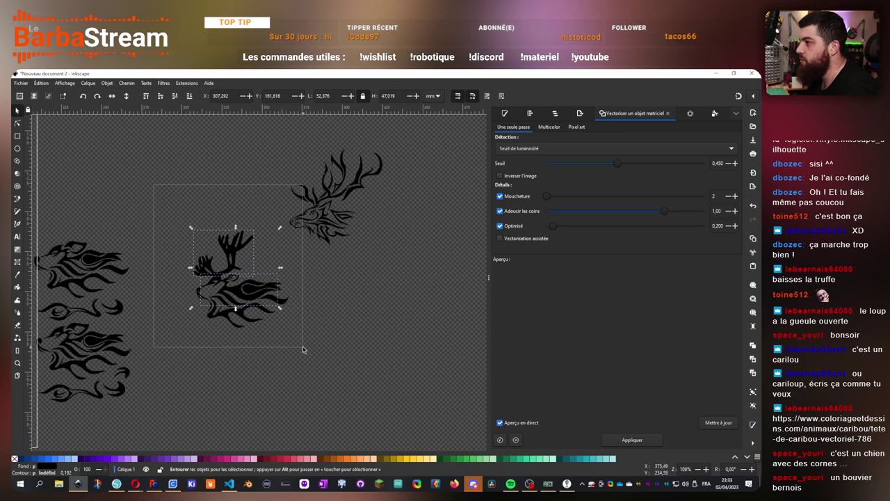
{"action": "left_click_drag", "start_coordinate": [304, 347], "coordinate": [302, 347]}
{"action": "left_click_drag", "start_coordinate": [374, 326], "coordinate": [205, 292]}
{"action": "left_click", "coordinate": [297, 299]}
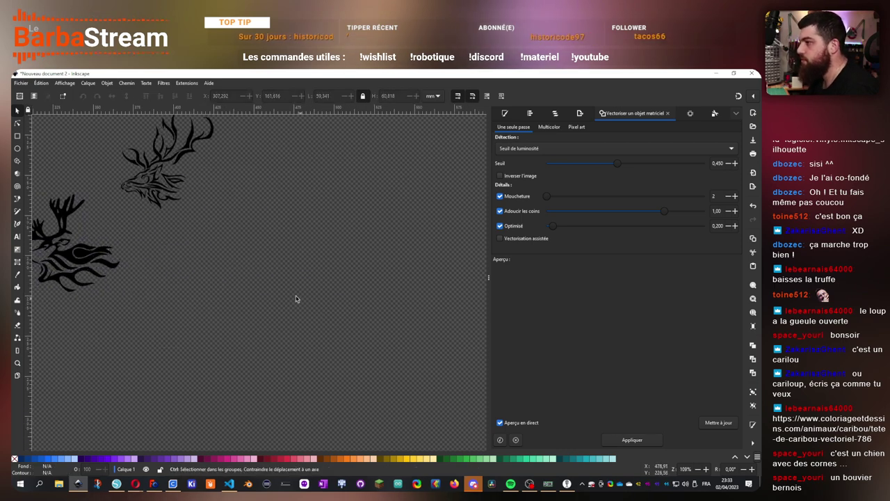
{"action": "key", "text": "ctrl+v"}
{"action": "key", "text": "Escape"}
{"action": "left_click", "coordinate": [291, 271]}
{"action": "key", "text": "Delete"}
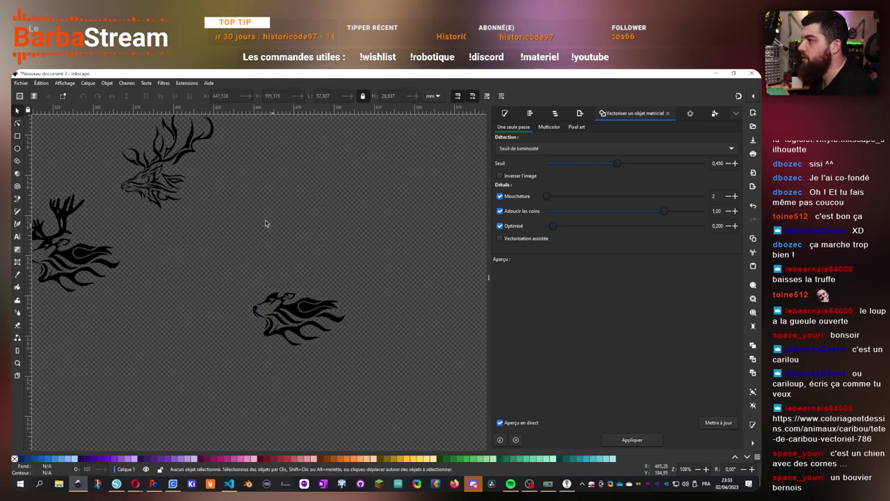
Duplicate the traced tribal caribou head and place the copy above the antlerless flaming head
{"action": "left_click_drag", "start_coordinate": [233, 195], "coordinate": [261, 253]}
{"action": "left_click", "coordinate": [195, 260]}
{"action": "key", "text": "ctrl+c"}
{"action": "key", "text": "ctrl+v"}
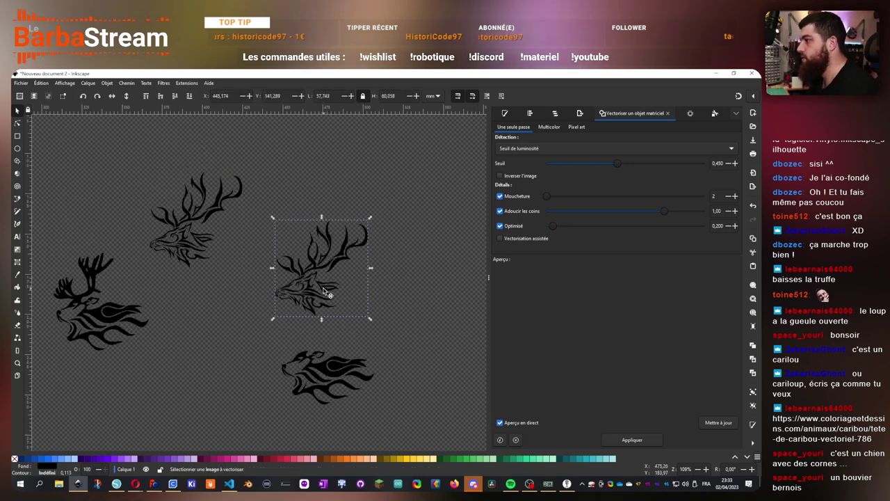
{"action": "left_click_drag", "start_coordinate": [322, 293], "coordinate": [328, 296]}
Delete the face, muzzle and neck nodes from the duplicated tribal trace, including the stray sliver under the antlers
{"action": "scroll", "coordinate": [324, 305], "scroll_direction": "up", "scroll_amount": 4}
{"action": "double_click", "coordinate": [318, 315]}
{"action": "left_click_drag", "start_coordinate": [409, 377], "coordinate": [77, 201]}
{"action": "key", "text": "Delete"}
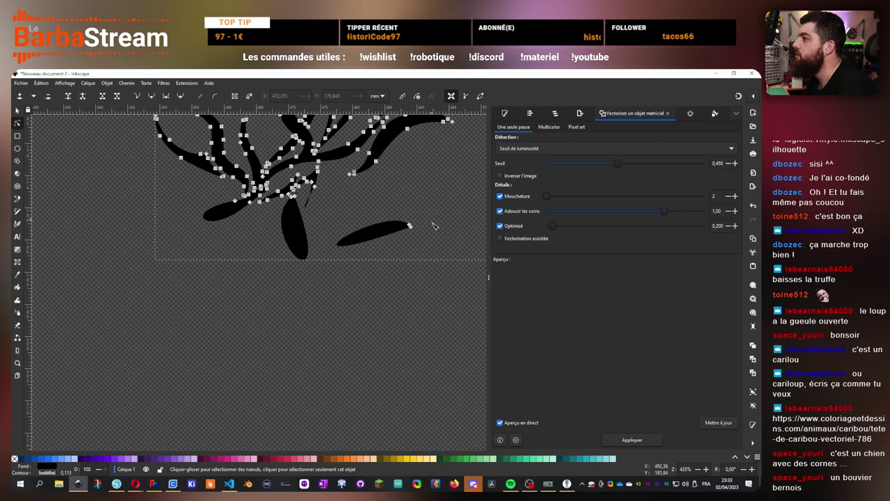
{"action": "left_click_drag", "start_coordinate": [432, 220], "coordinate": [345, 254]}
{"action": "key", "text": "Delete"}
Delete the leftover ear and forehead nodes beneath the traced antlers so that only the antlers remain
{"action": "scroll", "coordinate": [311, 177], "scroll_direction": "up", "scroll_amount": 2}
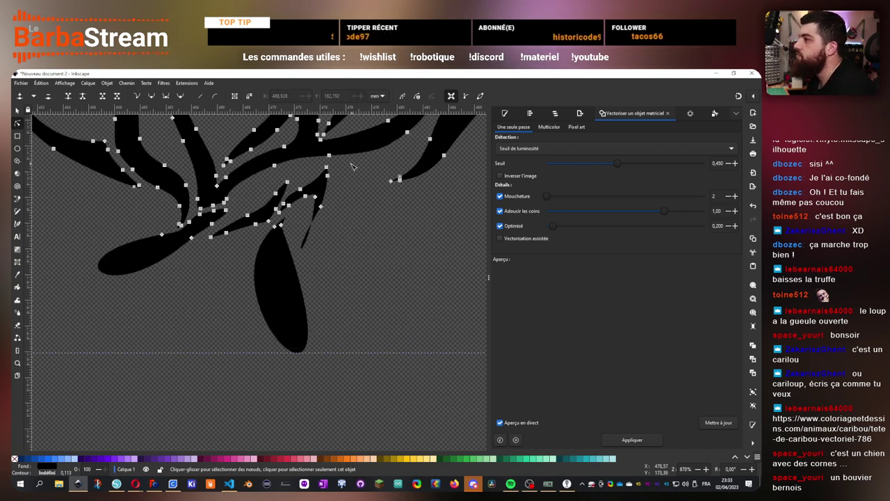
{"action": "left_click_drag", "start_coordinate": [349, 165], "coordinate": [299, 252]}
{"action": "key", "text": "Delete"}
{"action": "key", "text": "Delete"}
{"action": "left_click_drag", "start_coordinate": [192, 235], "coordinate": [196, 251]}
{"action": "key", "text": "Delete"}
{"action": "left_click_drag", "start_coordinate": [145, 234], "coordinate": [146, 234]}
{"action": "key", "text": "Delete"}
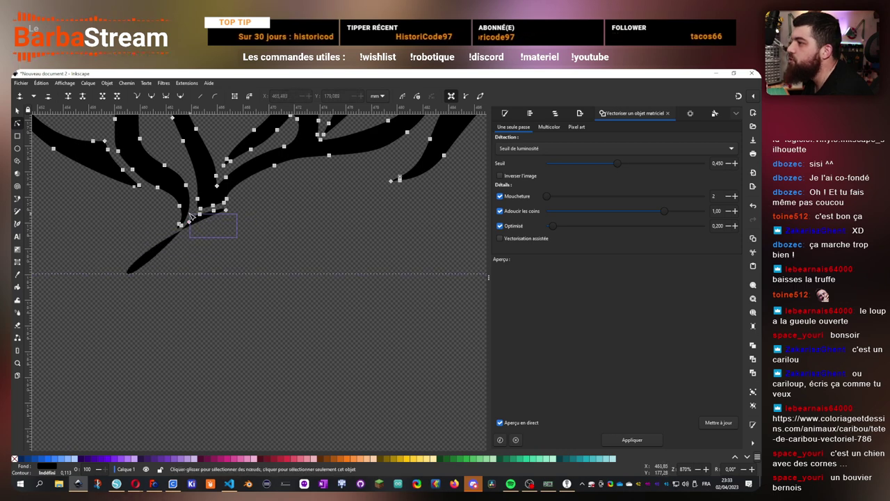
{"action": "key", "text": "Delete"}
{"action": "left_click_drag", "start_coordinate": [191, 215], "coordinate": [209, 208]}
{"action": "key", "text": "Delete"}
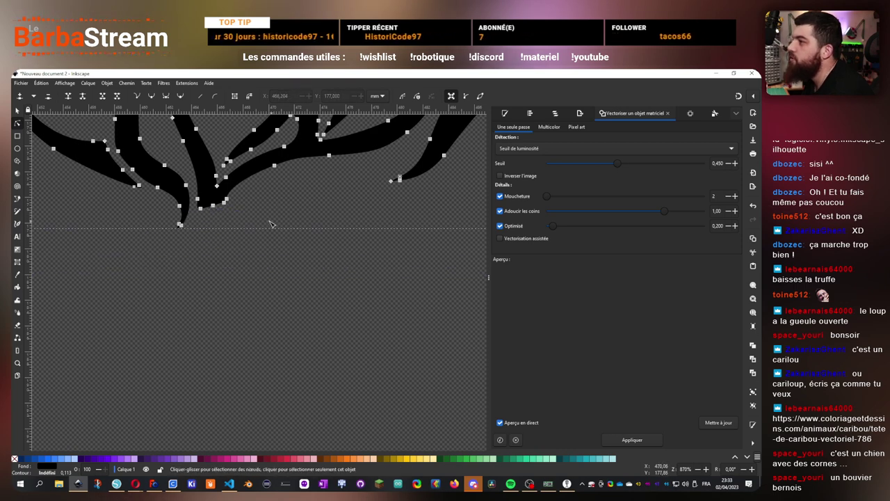
Leave node editing and move the tribal antlers onto the forehead of the antlerless flaming head
{"action": "scroll", "coordinate": [257, 230], "scroll_direction": "down", "scroll_amount": 6}
{"action": "left_click", "coordinate": [18, 110]}
{"action": "scroll", "coordinate": [201, 262], "scroll_direction": "up", "scroll_amount": 2}
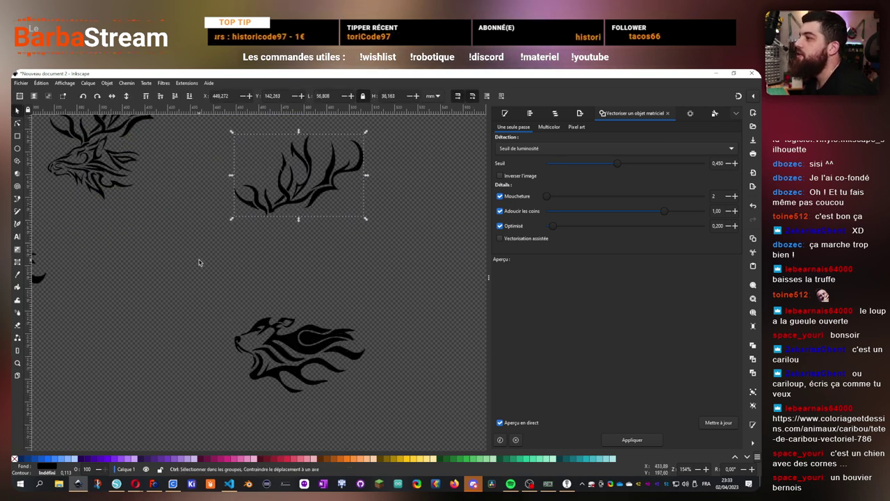
{"action": "left_click_drag", "start_coordinate": [322, 184], "coordinate": [317, 339]}
{"action": "left_click", "coordinate": [178, 318]}
{"action": "scroll", "coordinate": [179, 318], "scroll_direction": "down", "scroll_amount": 2}
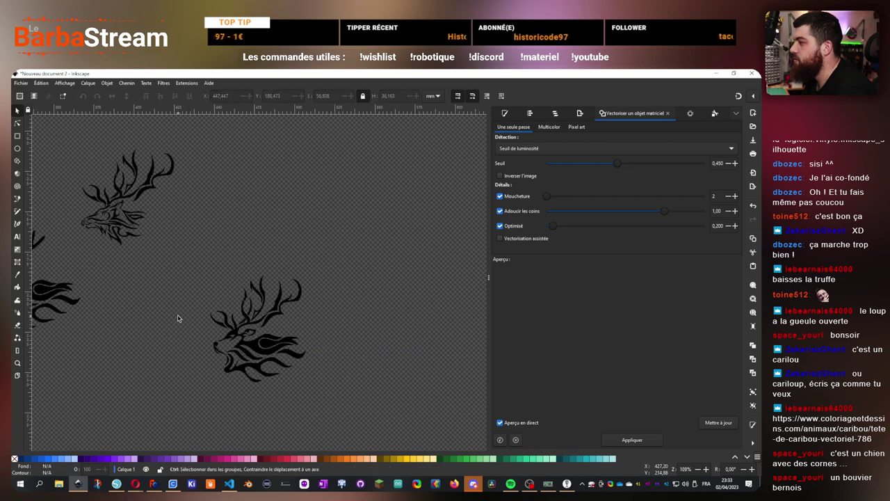
Rotate the tribal antlers clockwise in small amounts and realign their base with the forehead after each turn
{"action": "scroll", "coordinate": [202, 341], "scroll_direction": "up", "scroll_amount": 2}
{"action": "scroll", "coordinate": [285, 308], "scroll_direction": "up", "scroll_amount": 3}
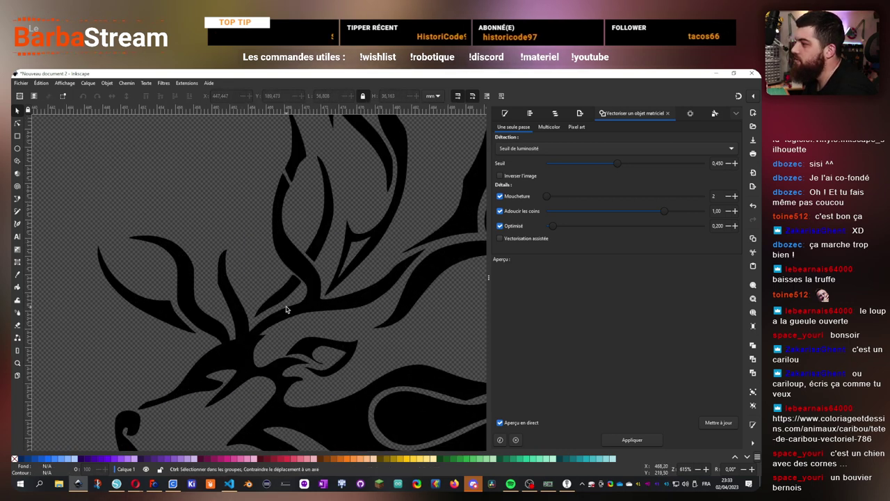
{"action": "left_click_drag", "start_coordinate": [289, 310], "coordinate": [282, 320]}
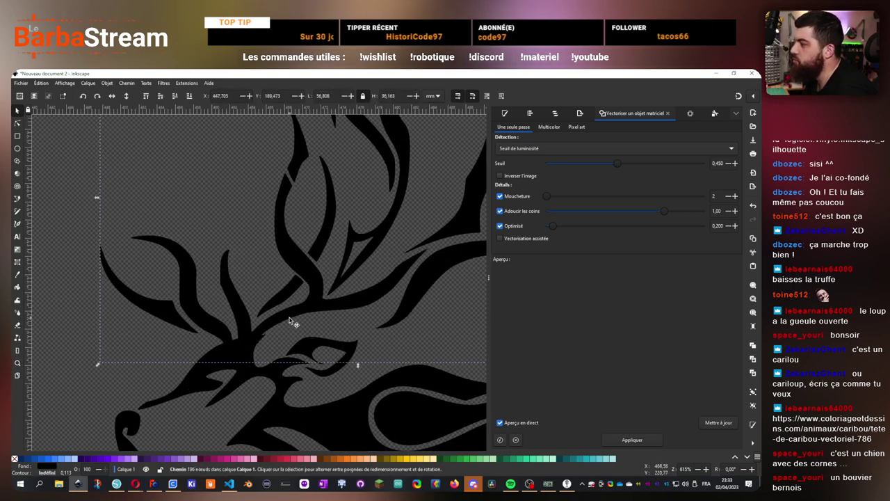
{"action": "left_click_drag", "start_coordinate": [97, 364], "coordinate": [95, 352]}
{"action": "mouse_move", "coordinate": [327, 309]}
{"action": "left_mouse_down"}
{"action": "mouse_move", "coordinate": [342, 309]}
{"action": "mouse_move", "coordinate": [337, 318]}
{"action": "left_mouse_up"}
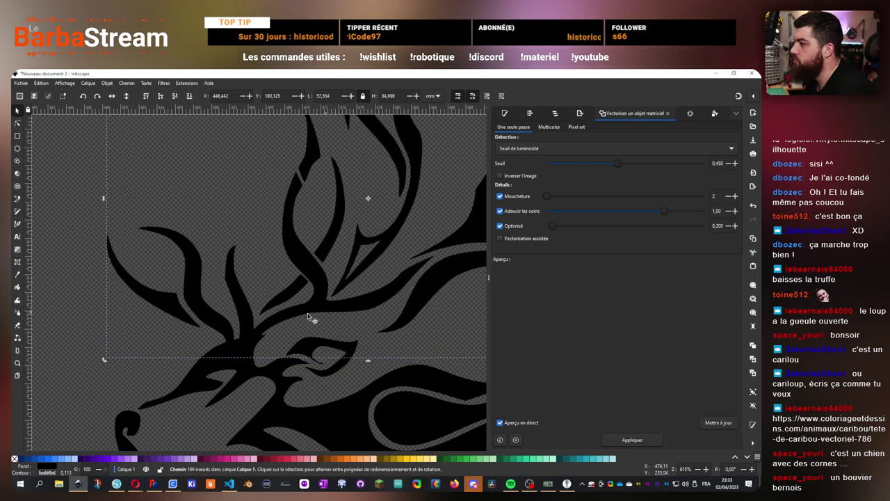
{"action": "left_click_drag", "start_coordinate": [105, 359], "coordinate": [102, 349]}
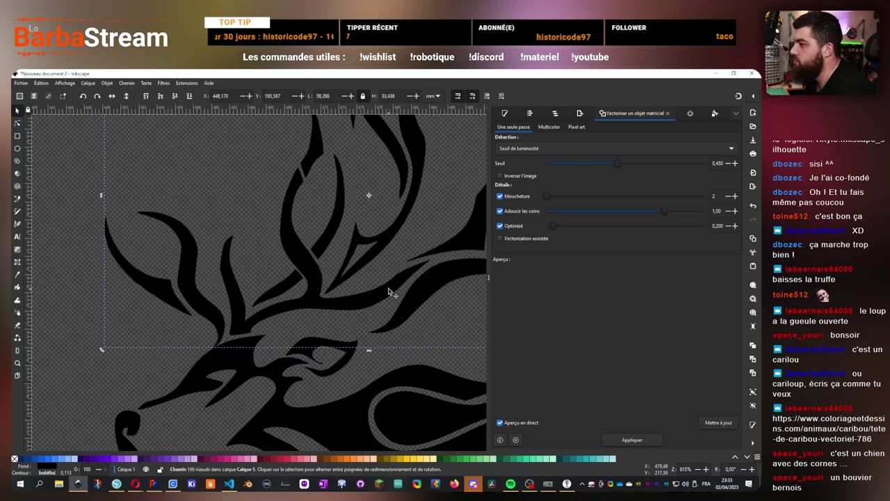
{"action": "left_click_drag", "start_coordinate": [389, 292], "coordinate": [403, 299]}
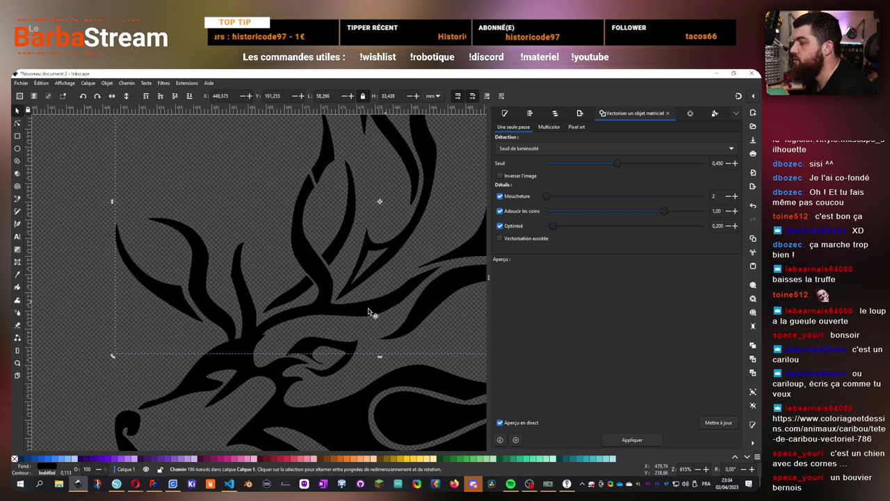
{"action": "left_click_drag", "start_coordinate": [113, 355], "coordinate": [101, 334]}
{"action": "left_click_drag", "start_coordinate": [378, 304], "coordinate": [391, 314]}
{"action": "scroll", "coordinate": [199, 337], "scroll_direction": "down", "scroll_amount": 5}
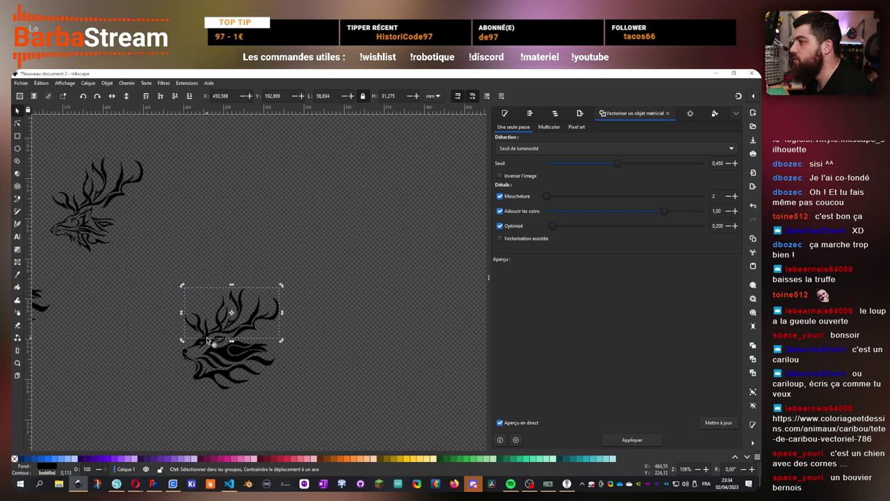
Move the forehead's upper nodes to blend its outline into the base of the tribal antlers, and finish node editing
{"action": "scroll", "coordinate": [199, 337], "scroll_direction": "up", "scroll_amount": 2}
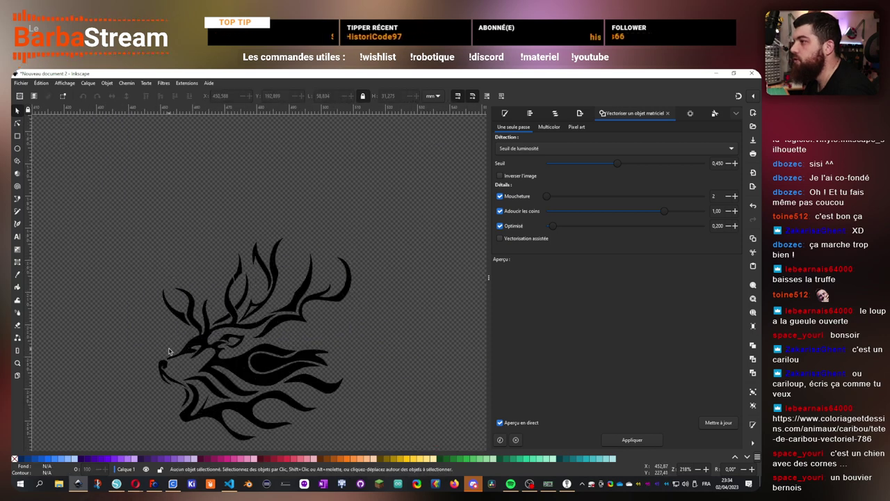
{"action": "scroll", "coordinate": [164, 355], "scroll_direction": "up", "scroll_amount": 5}
{"action": "key", "text": "n"}
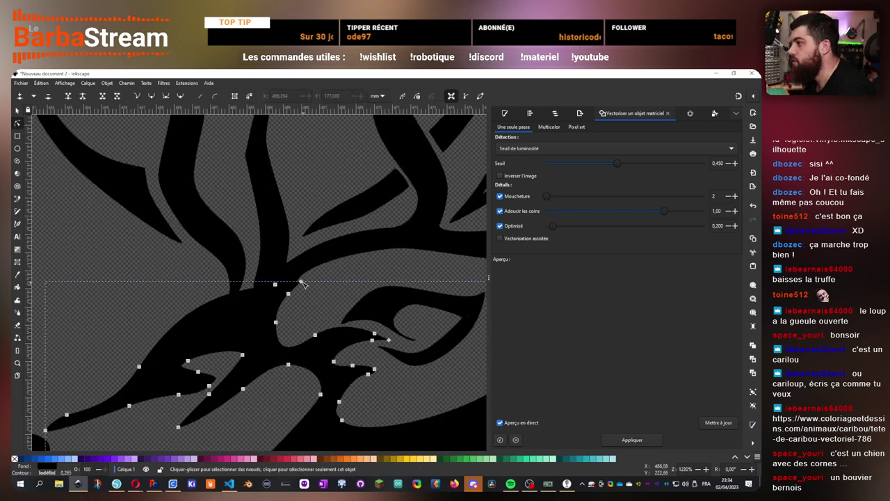
{"action": "left_click_drag", "start_coordinate": [301, 284], "coordinate": [269, 281]}
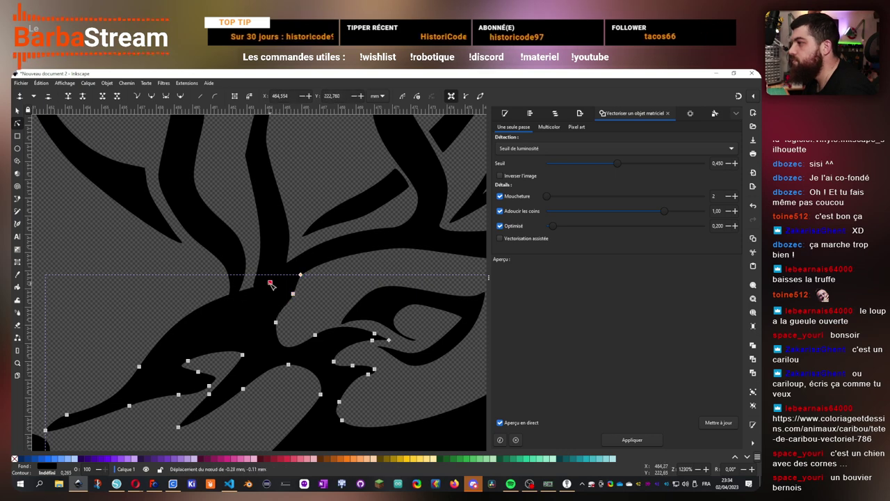
{"action": "left_click", "coordinate": [19, 111]}
{"action": "left_click", "coordinate": [91, 250]}
Review the flaming head with its tribal antlers and compare it with the earlier caribou version and the traced model
{"action": "scroll", "coordinate": [216, 285], "scroll_direction": "down", "scroll_amount": 4}
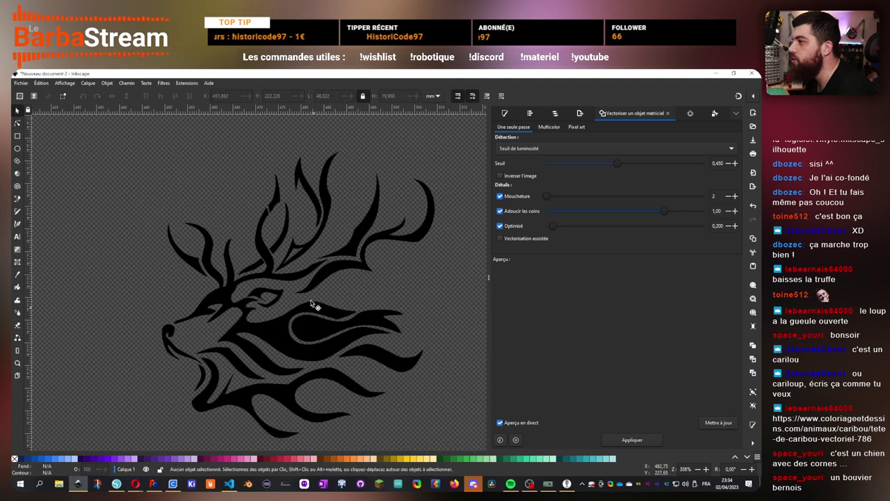
{"action": "left_click_drag", "start_coordinate": [311, 302], "coordinate": [282, 287]}
{"action": "scroll", "coordinate": [248, 312], "scroll_direction": "down", "scroll_amount": 1}
{"action": "scroll", "coordinate": [249, 313], "scroll_direction": "up", "scroll_amount": 1}
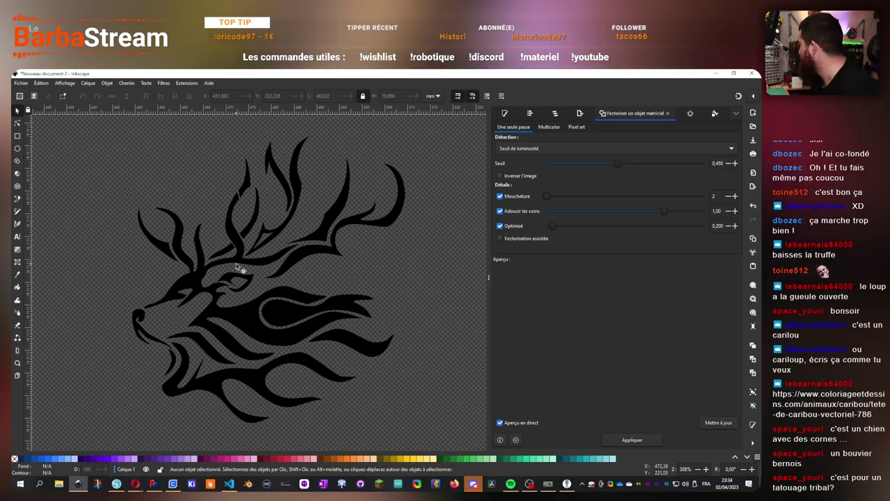
{"action": "scroll", "coordinate": [236, 228], "scroll_direction": "down", "scroll_amount": 3}
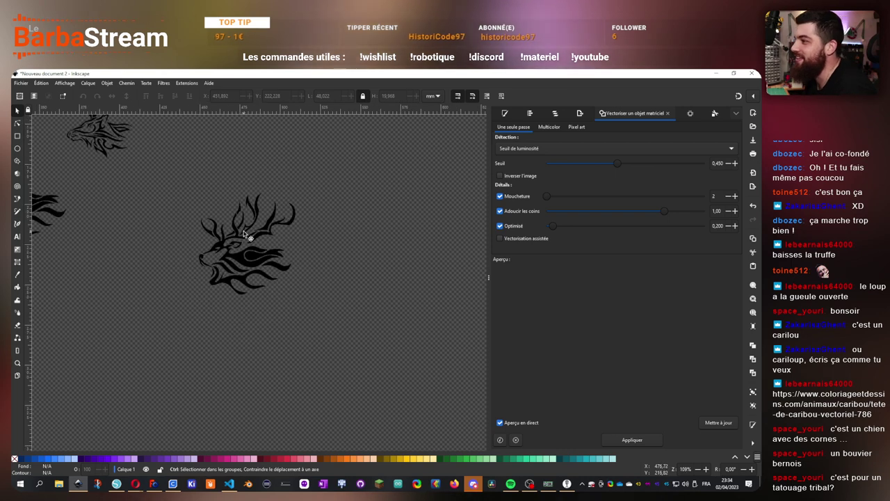
{"action": "scroll", "coordinate": [232, 227], "scroll_direction": "up", "scroll_amount": 2}
{"action": "left_click_drag", "start_coordinate": [215, 209], "coordinate": [334, 287]}
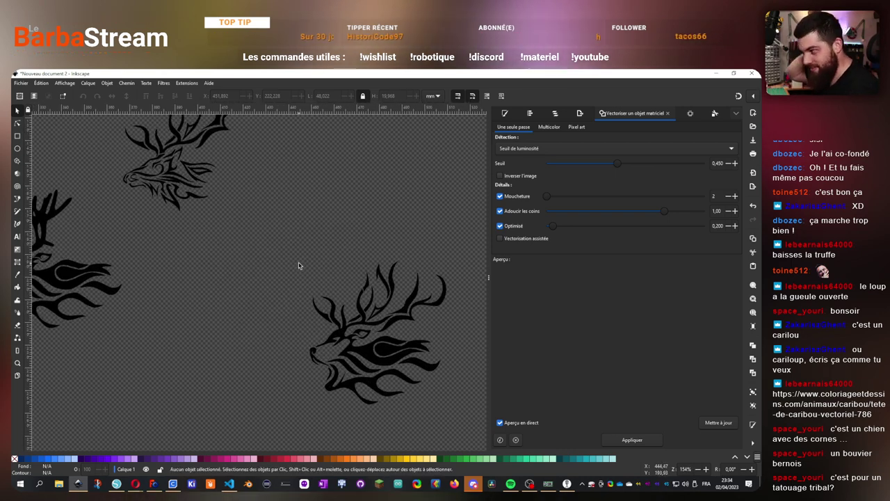
{"action": "scroll", "coordinate": [362, 294], "scroll_direction": "down", "scroll_amount": 3}
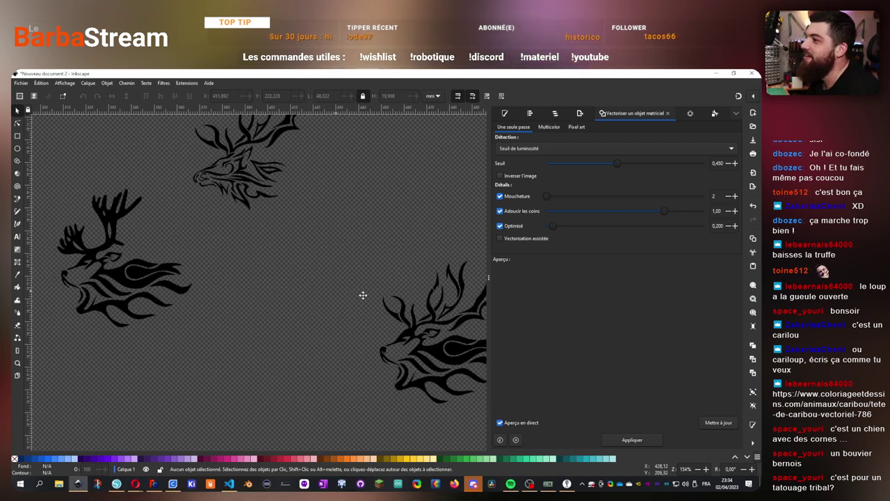
Move the flaming head with the tribal antlers onto the lower-left part of the red plate outline
{"action": "left_click", "coordinate": [327, 311]}
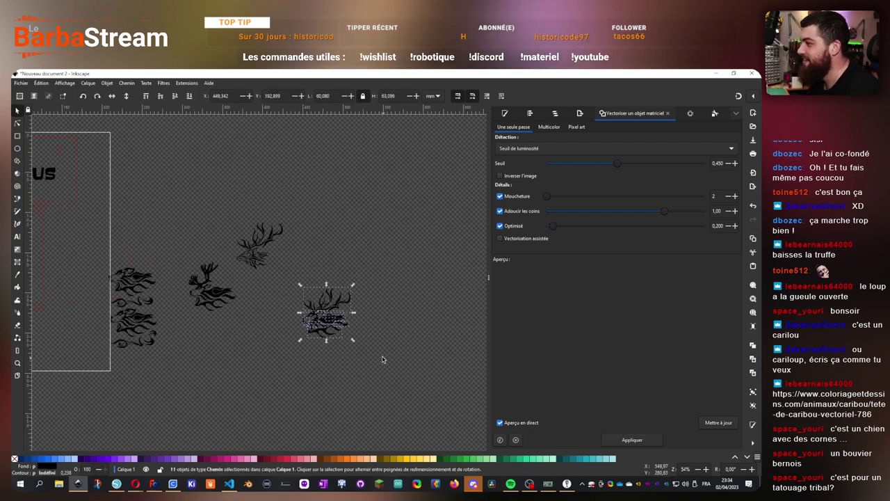
{"action": "left_click_drag", "start_coordinate": [304, 311], "coordinate": [245, 309]}
{"action": "scroll", "coordinate": [238, 300], "scroll_direction": "up", "scroll_amount": 3}
{"action": "left_click", "coordinate": [235, 412]}
{"action": "scroll", "coordinate": [235, 410], "scroll_direction": "down", "scroll_amount": 2}
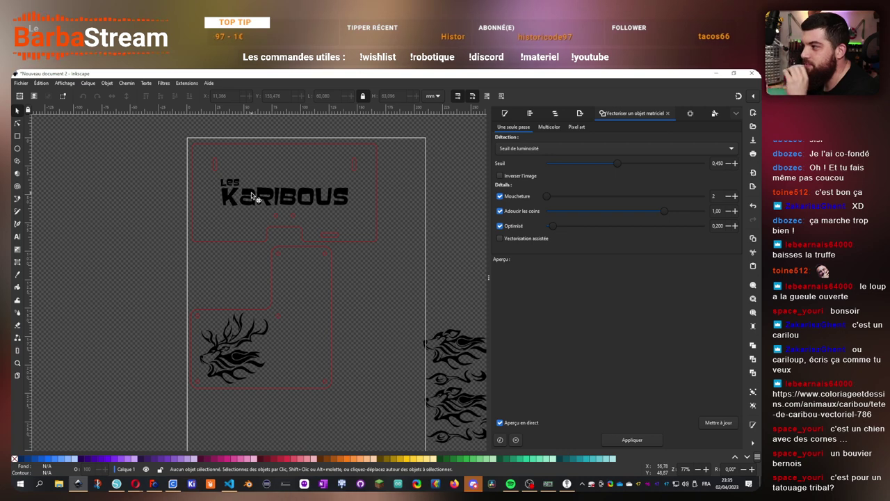
Select all the spare wolf and caribou head versions beside the page and move them farther away from it
{"action": "left_click", "coordinate": [306, 204]}
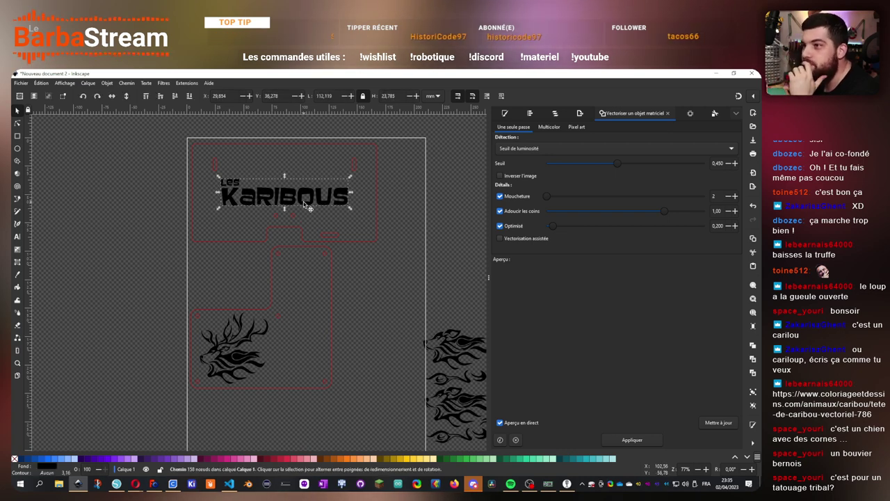
{"action": "left_click", "coordinate": [371, 286]}
{"action": "left_click_drag", "start_coordinate": [371, 316], "coordinate": [100, 255]}
{"action": "left_click_drag", "start_coordinate": [129, 169], "coordinate": [461, 435]}
{"action": "left_click_drag", "start_coordinate": [119, 255], "coordinate": [221, 263]}
{"action": "left_click_drag", "start_coordinate": [302, 292], "coordinate": [346, 266]}
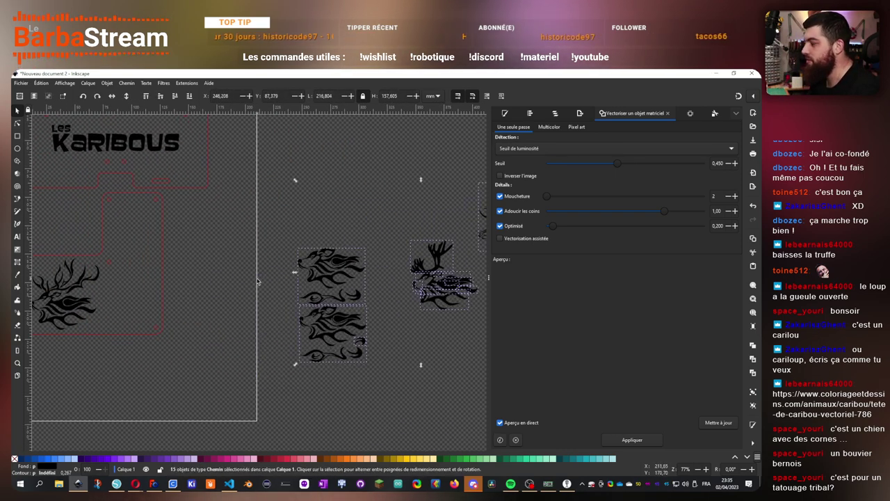
Copy the tribal-antlered head and the Les Karibous logo from the plate, and create a new blank document
{"action": "left_click", "coordinate": [209, 275]}
{"action": "left_click_drag", "start_coordinate": [186, 276], "coordinate": [285, 328]}
{"action": "left_click", "coordinate": [168, 359]}
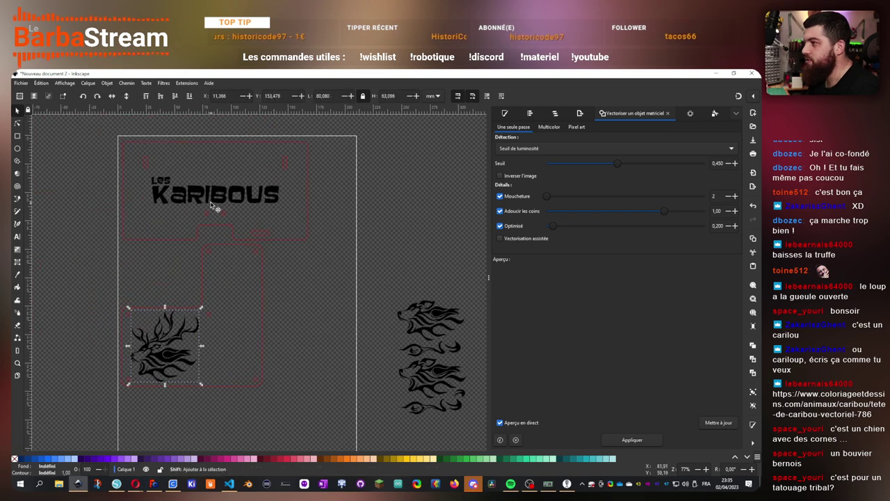
{"action": "left_click", "coordinate": [217, 208], "text": "shift"}
{"action": "key", "text": "Escape"}
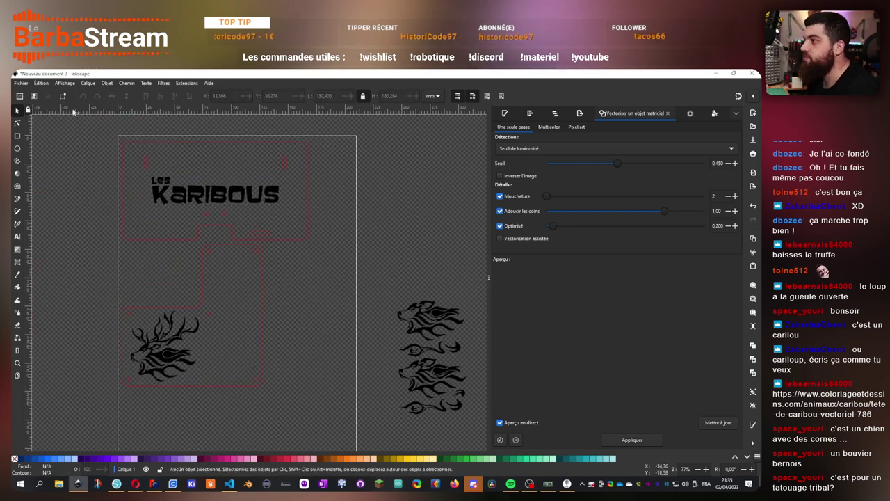
{"action": "left_click", "coordinate": [20, 83]}
{"action": "left_click", "coordinate": [30, 94]}
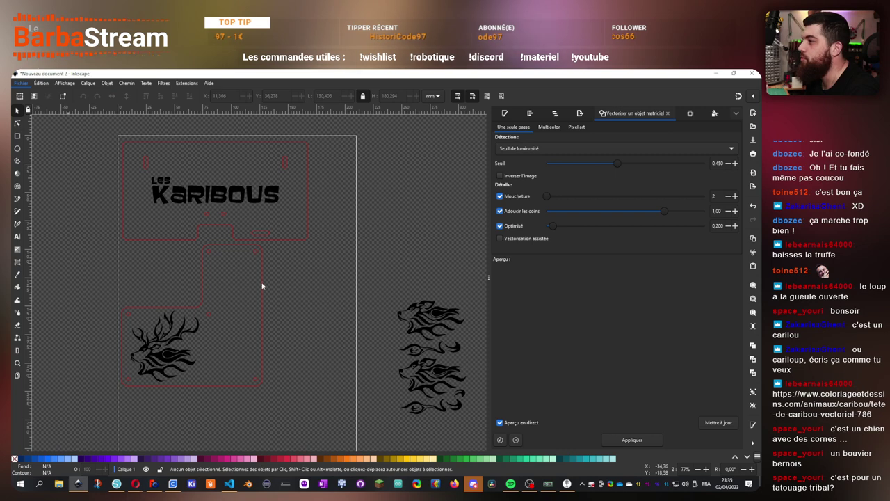
{"action": "key", "text": "ctrl+n"}
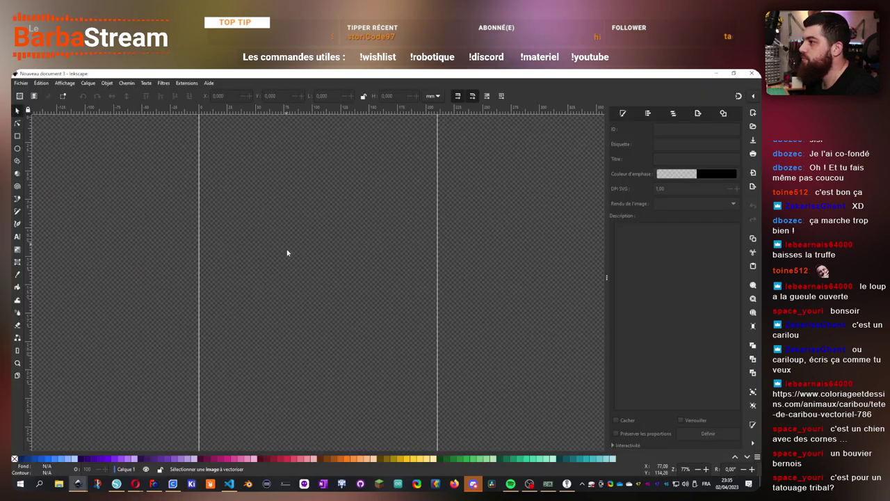
Paste the logo and the caribou head, and arrange them side by side at the top of the page
{"action": "key", "text": "ctrl+v"}
{"action": "left_click_drag", "start_coordinate": [258, 313], "coordinate": [326, 237]}
{"action": "left_click_drag", "start_coordinate": [352, 220], "coordinate": [326, 323]}
{"action": "left_click_drag", "start_coordinate": [290, 264], "coordinate": [263, 238]}
{"action": "left_click_drag", "start_coordinate": [298, 343], "coordinate": [353, 273]}
{"action": "left_click", "coordinate": [330, 354]}
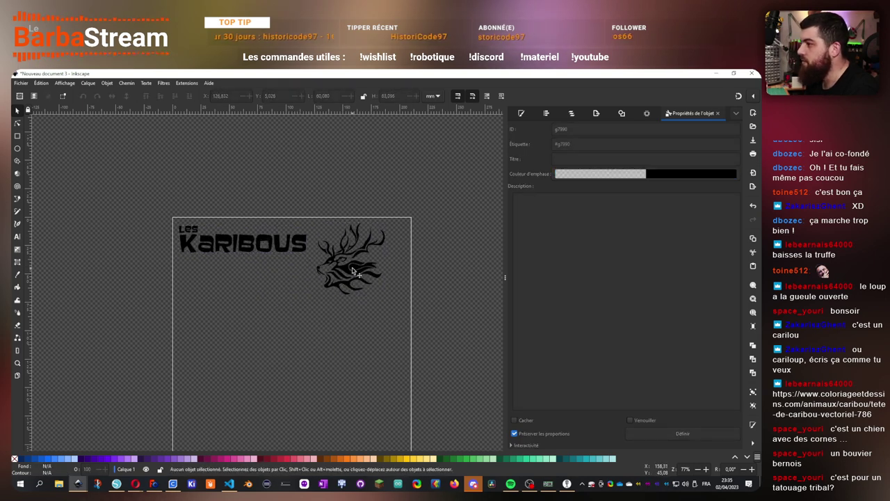
Merge all the paths of the pasted caribou head into one shape with Union, and check the logo's path
{"action": "left_click", "coordinate": [353, 271]}
{"action": "scroll", "coordinate": [358, 259], "scroll_direction": "up", "scroll_amount": 4, "text": "ctrl"}
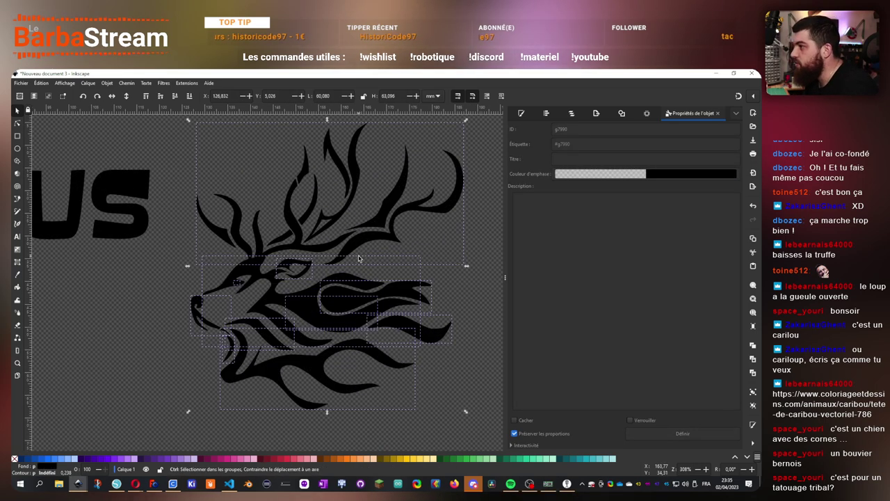
{"action": "key", "text": "ctrl+shift+g"}
{"action": "left_click", "coordinate": [137, 83]}
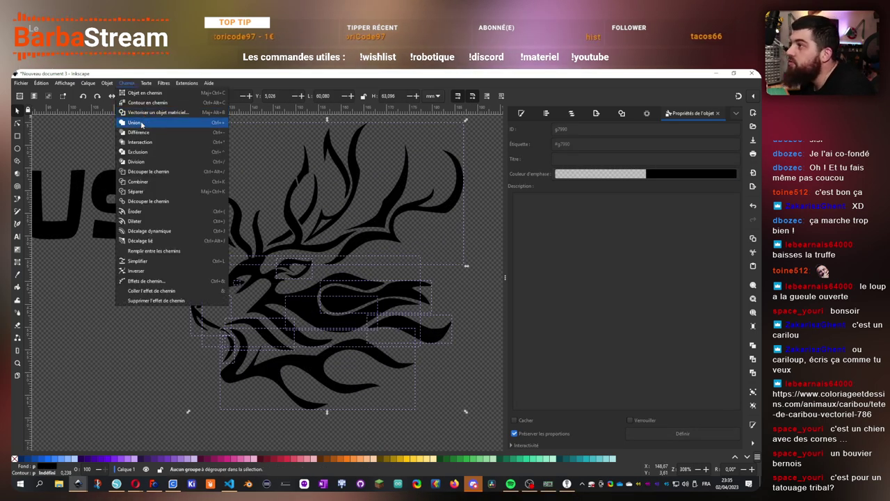
{"action": "left_click", "coordinate": [146, 123]}
{"action": "scroll", "coordinate": [277, 334], "scroll_direction": "down", "scroll_amount": 3, "text": "ctrl"}
{"action": "left_click", "coordinate": [131, 295]}
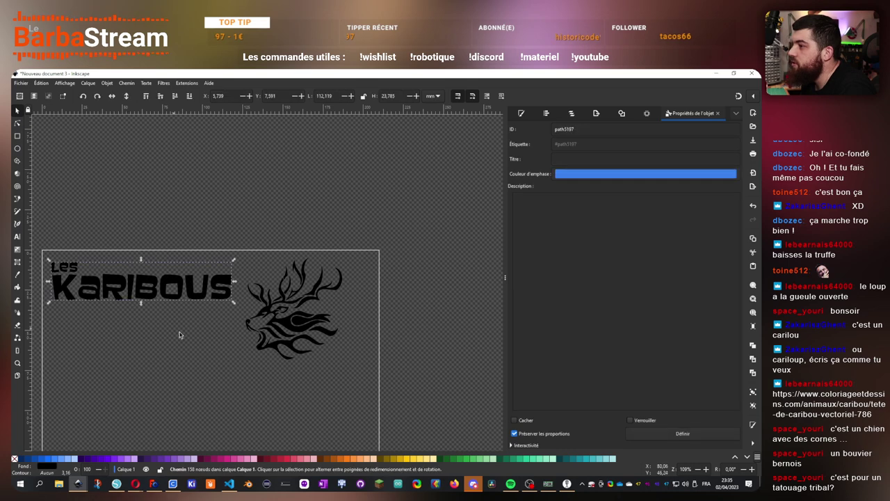
{"action": "left_click_drag", "start_coordinate": [179, 334], "coordinate": [243, 304]}
{"action": "left_click", "coordinate": [293, 386]}
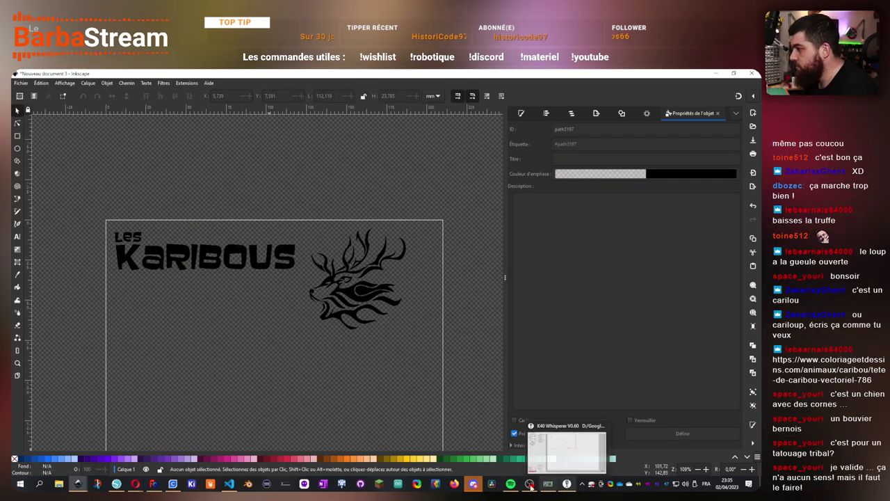
{"action": "left_click", "coordinate": [120, 485]}
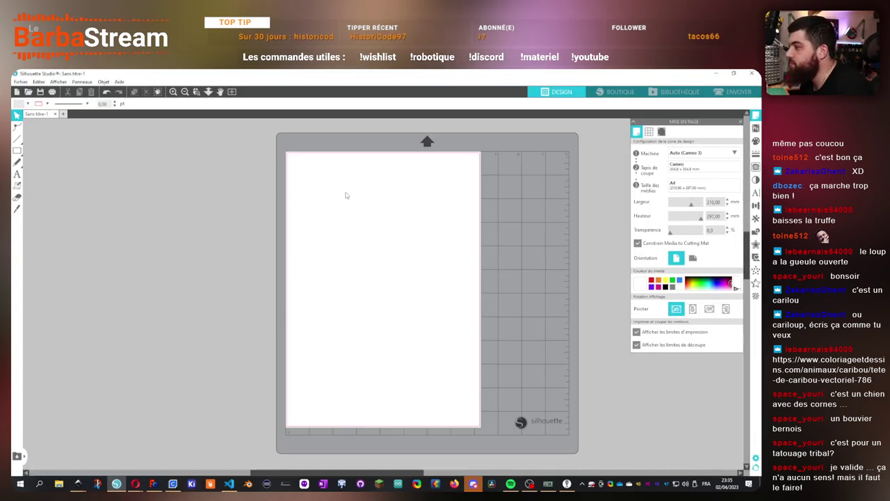
{"action": "left_click", "coordinate": [20, 82]}
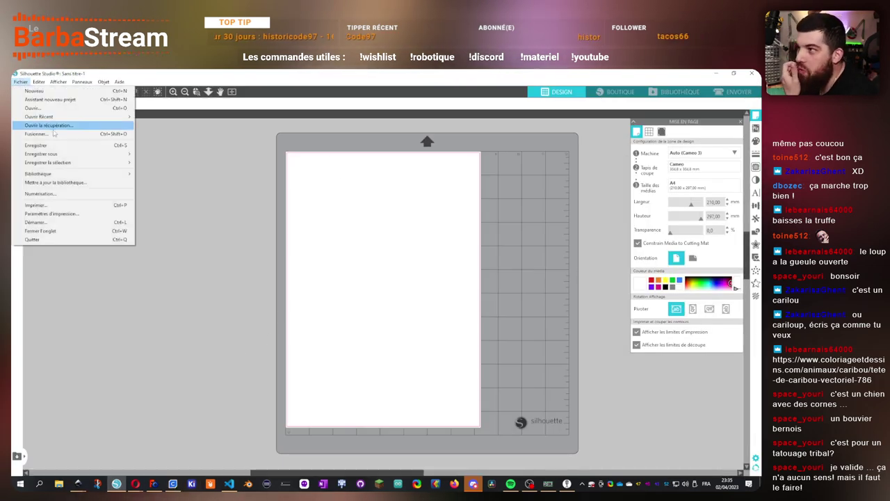
{"action": "left_click", "coordinate": [61, 109]}
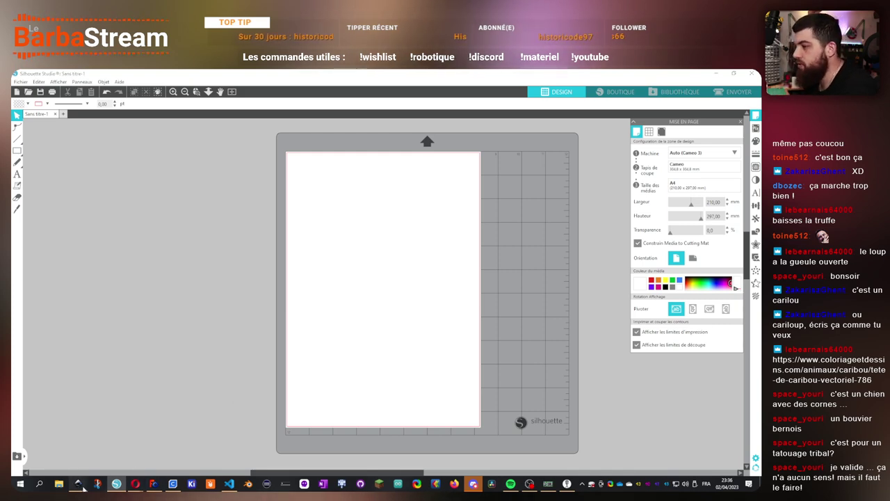
Switch back to Inkscape and save the logo and head document as wesh01.svg in the STICKERS folder
{"action": "mouse_move", "coordinate": [78, 484]}
{"action": "left_click", "coordinate": [129, 459]}
{"action": "left_click", "coordinate": [20, 83]}
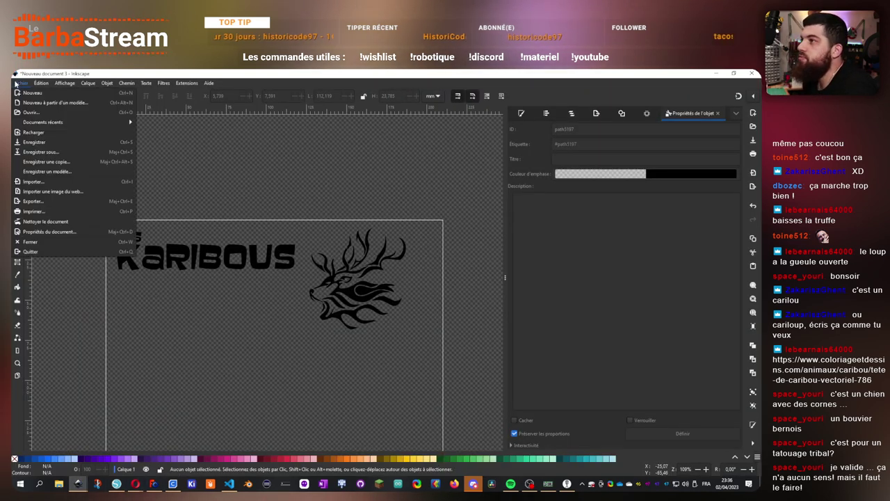
{"action": "left_click", "coordinate": [49, 153]}
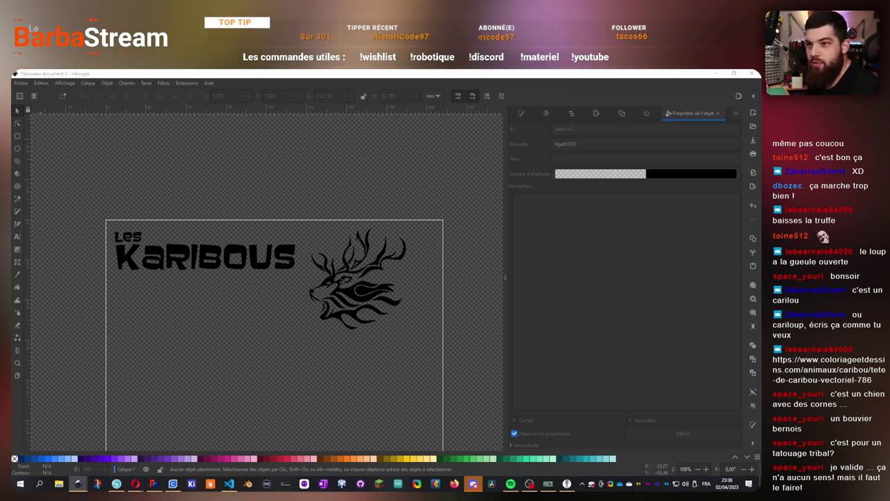
{"action": "left_click", "coordinate": [84, 201]}
{"action": "key", "text": "ctrl+s"}
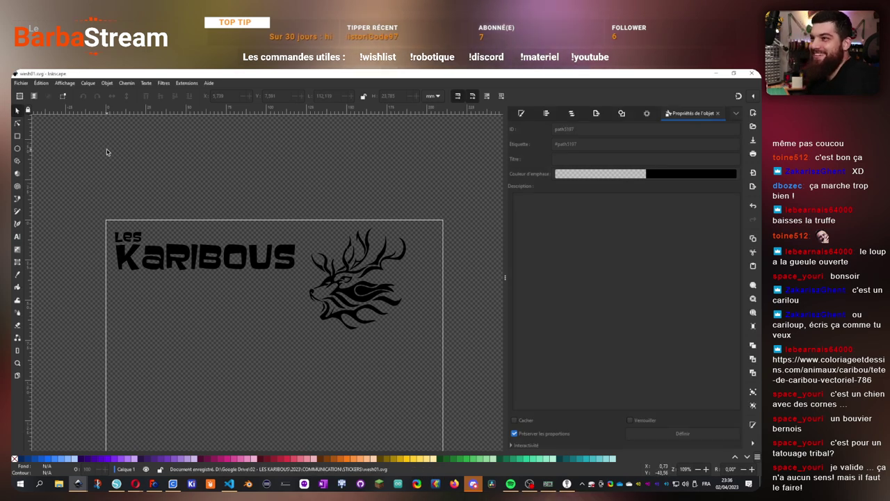
Save the document also as wesh01.dxf in the R14 plotter format, using the document unit as base unit
{"action": "left_click", "coordinate": [21, 83]}
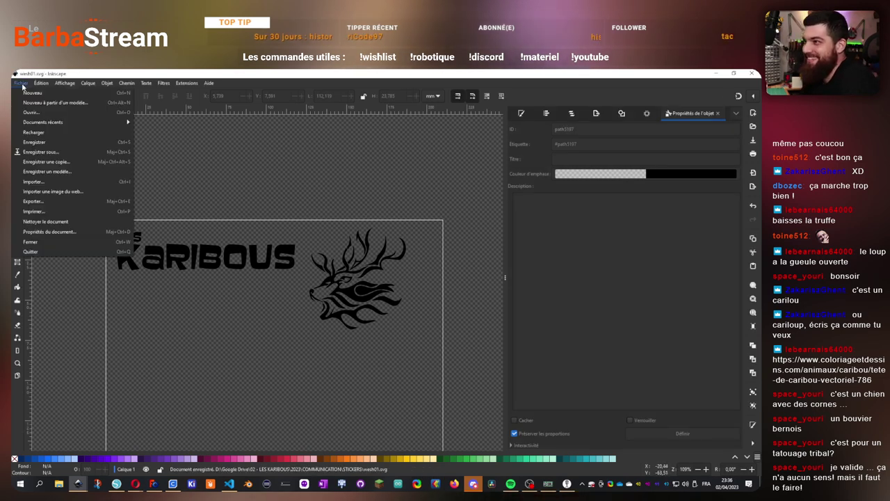
{"action": "left_click", "coordinate": [53, 153]}
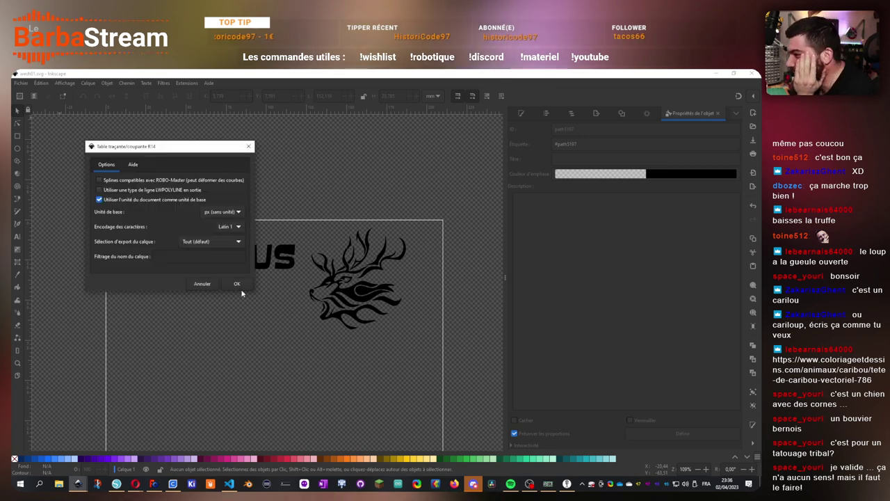
{"action": "left_click", "coordinate": [237, 282]}
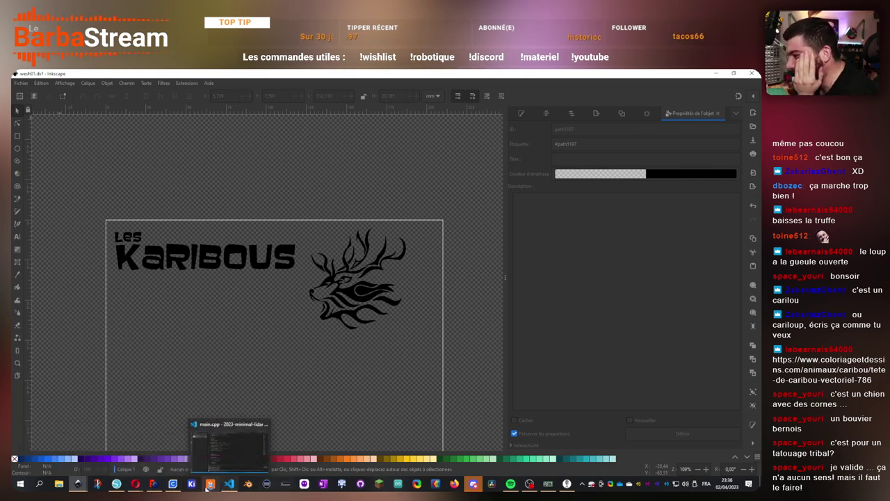
Switch to Silhouette Studio and open the wesh01 DXF file
{"action": "left_click", "coordinate": [116, 483]}
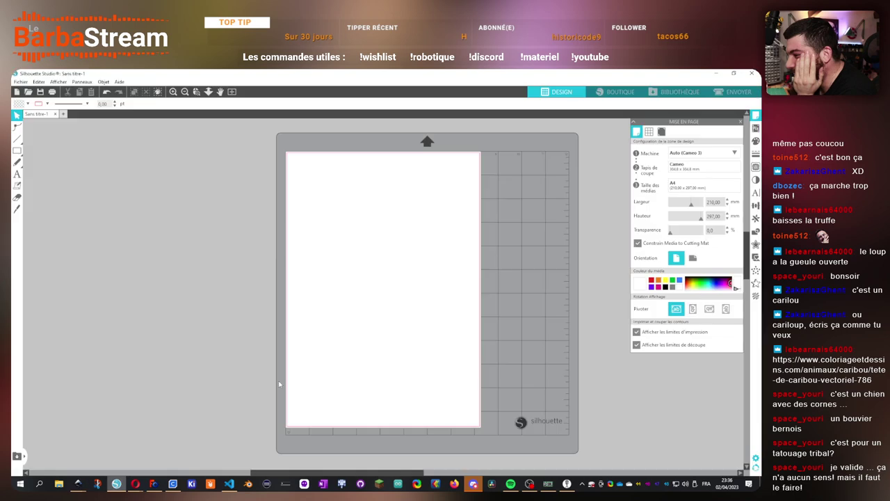
{"action": "left_click", "coordinate": [21, 82]}
{"action": "left_click", "coordinate": [42, 109]}
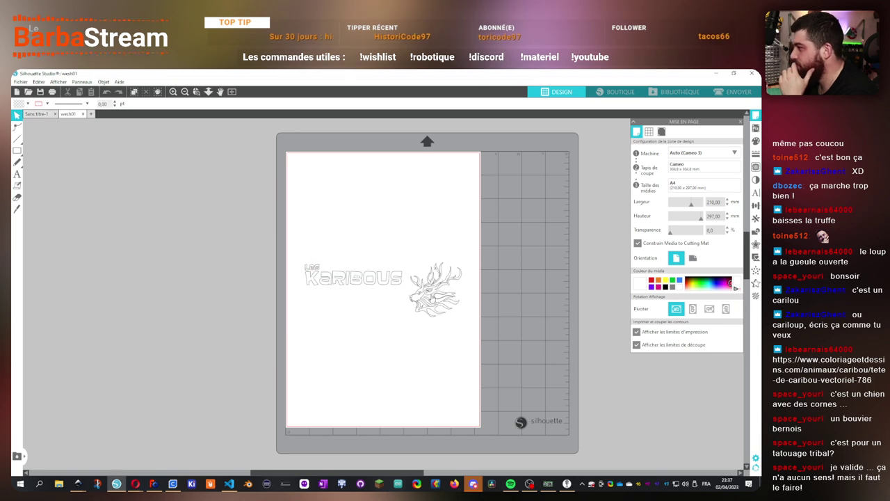
Move the imported logo and caribou head outlines up to the top-left area of the A4 media
{"action": "left_click_drag", "start_coordinate": [431, 297], "coordinate": [421, 191]}
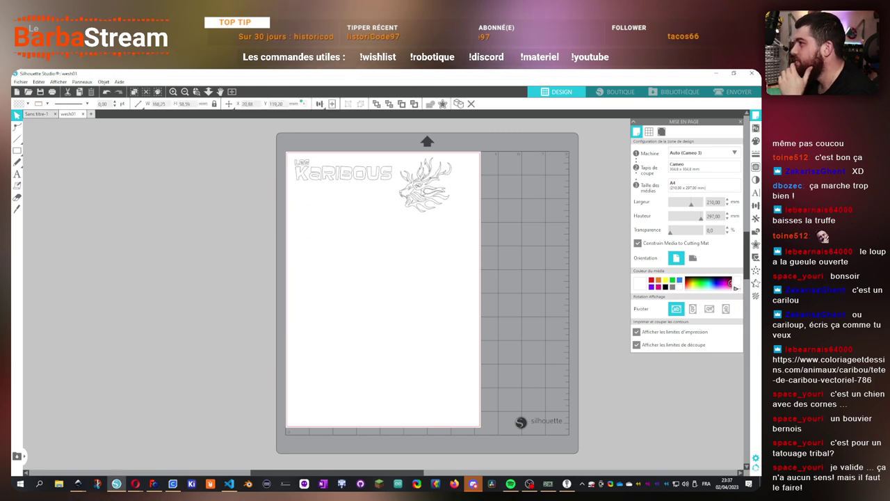
{"action": "left_click", "coordinate": [470, 228]}
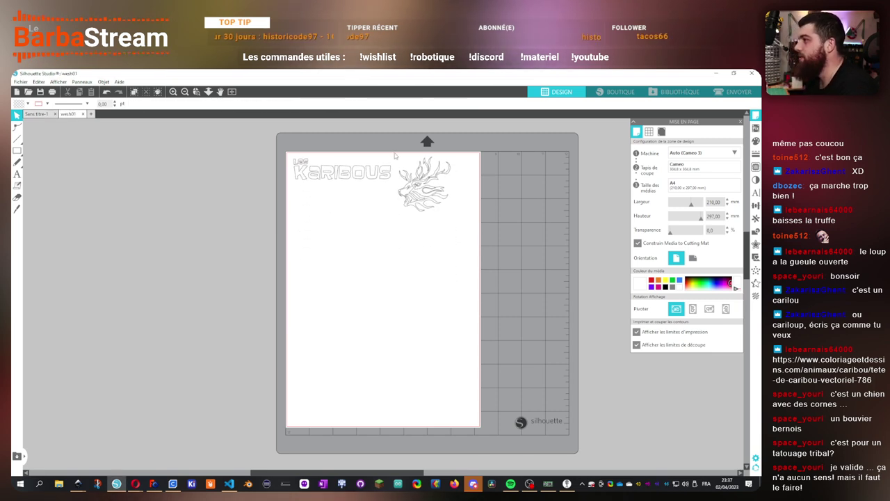
{"action": "scroll", "coordinate": [406, 223], "scroll_direction": "up", "scroll_amount": 4}
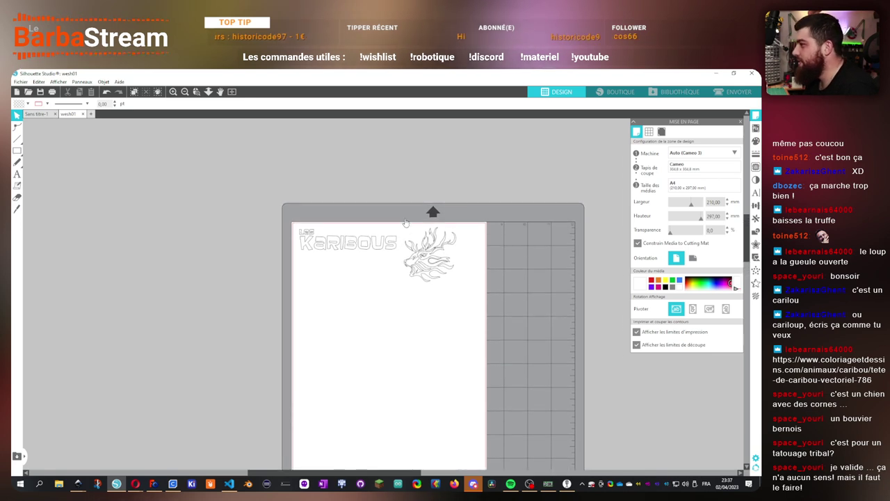
{"action": "scroll", "coordinate": [408, 238], "scroll_direction": "up", "scroll_amount": 3}
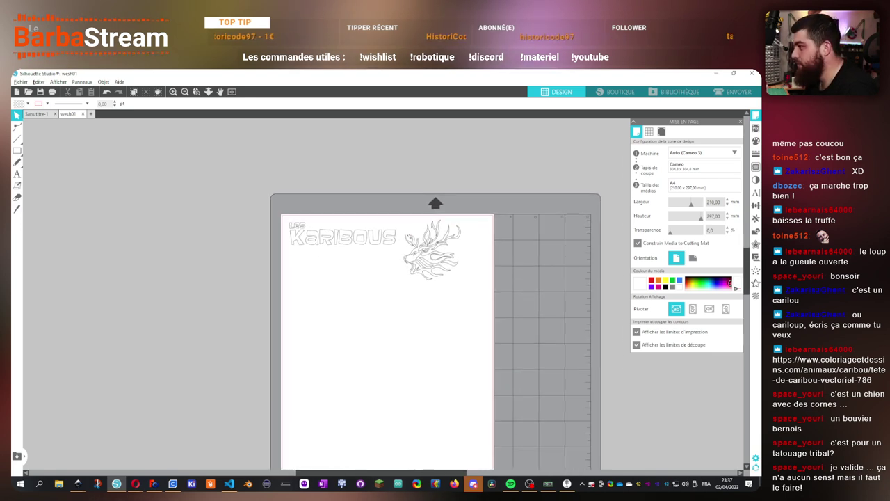
{"action": "scroll", "coordinate": [409, 238], "scroll_direction": "up", "scroll_amount": 2}
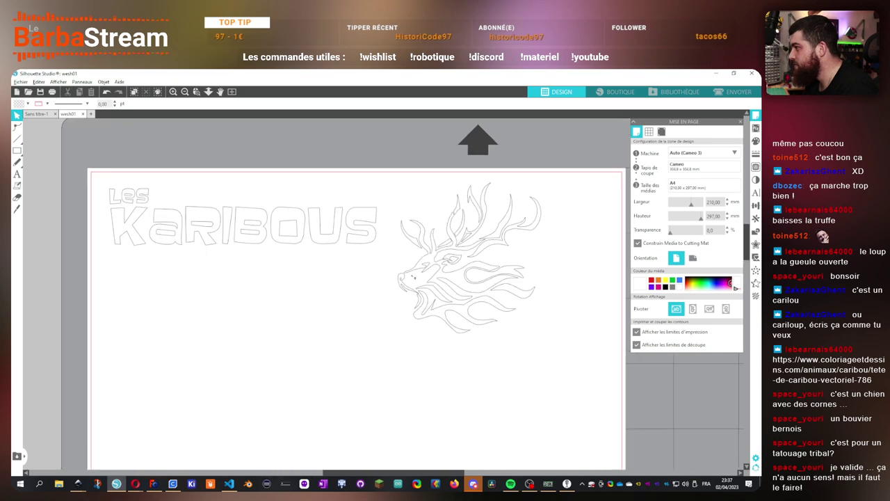